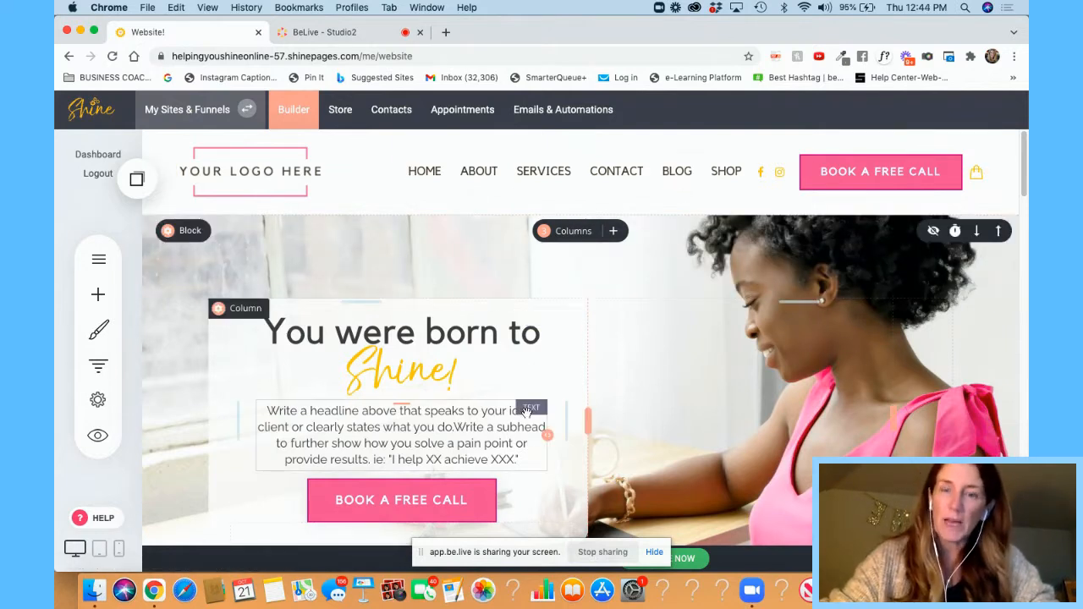
# Step: Inspect the link settings of the hero section's "Book a Free Call" button and leave them without applying
pyautogui.scroll(-2, 526, 410)
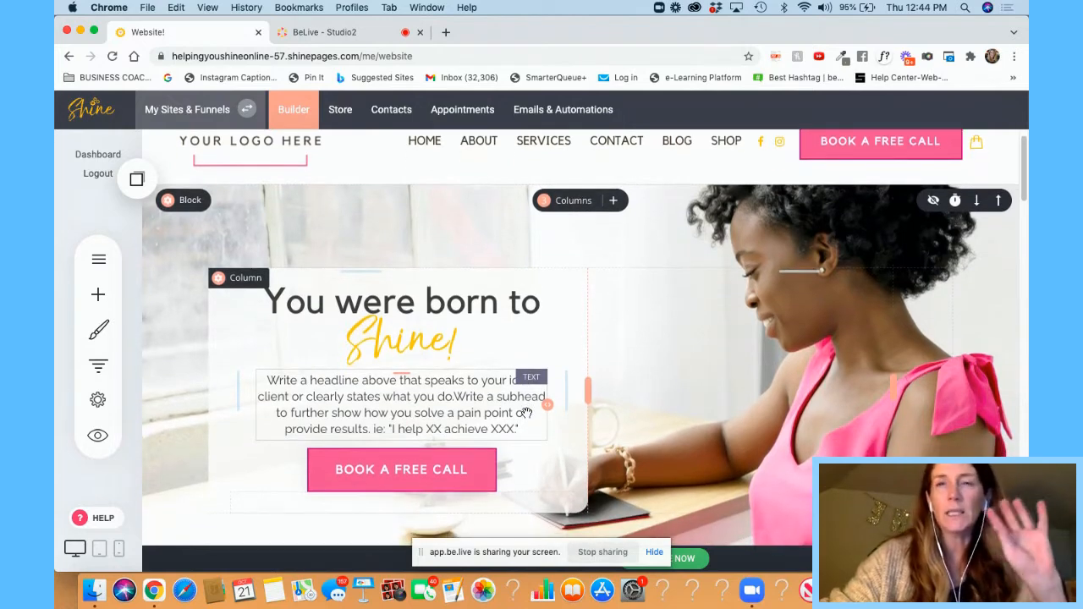
pyautogui.scroll(2, 533, 414)
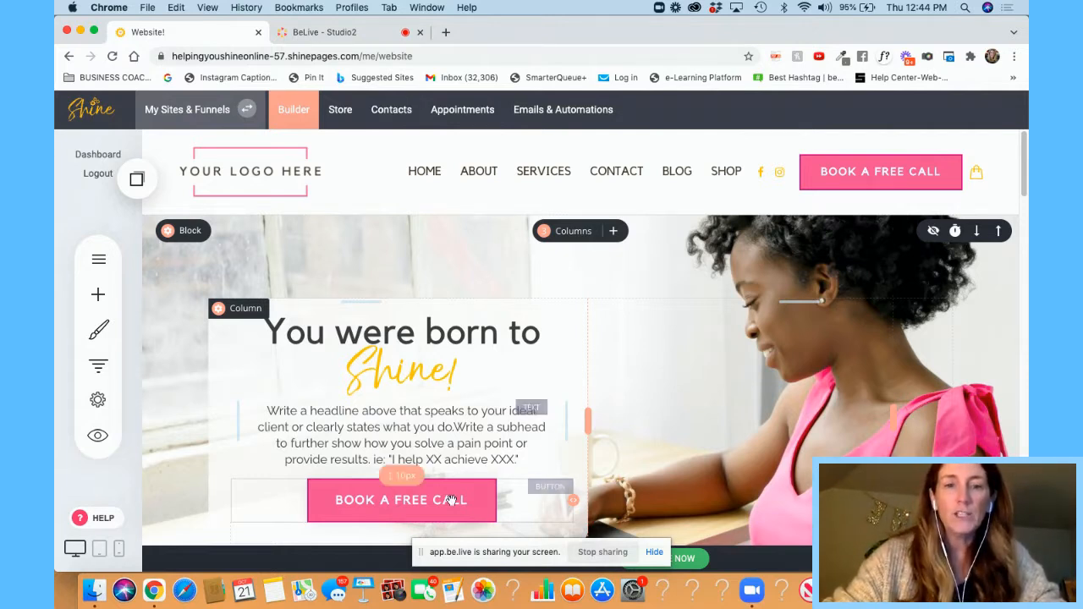
pyautogui.click(390, 498)
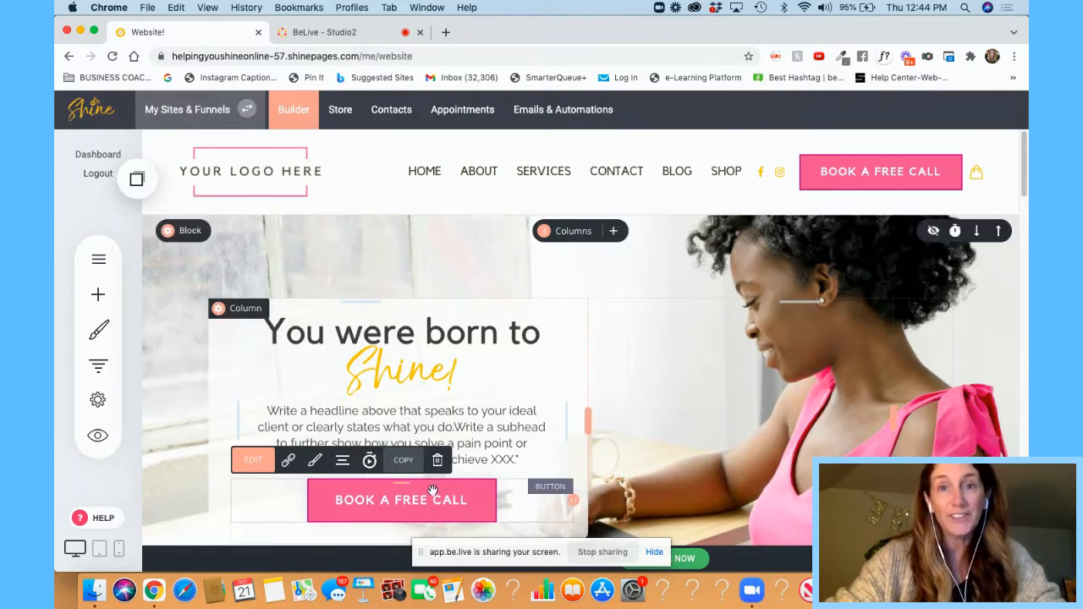
pyautogui.click(288, 462)
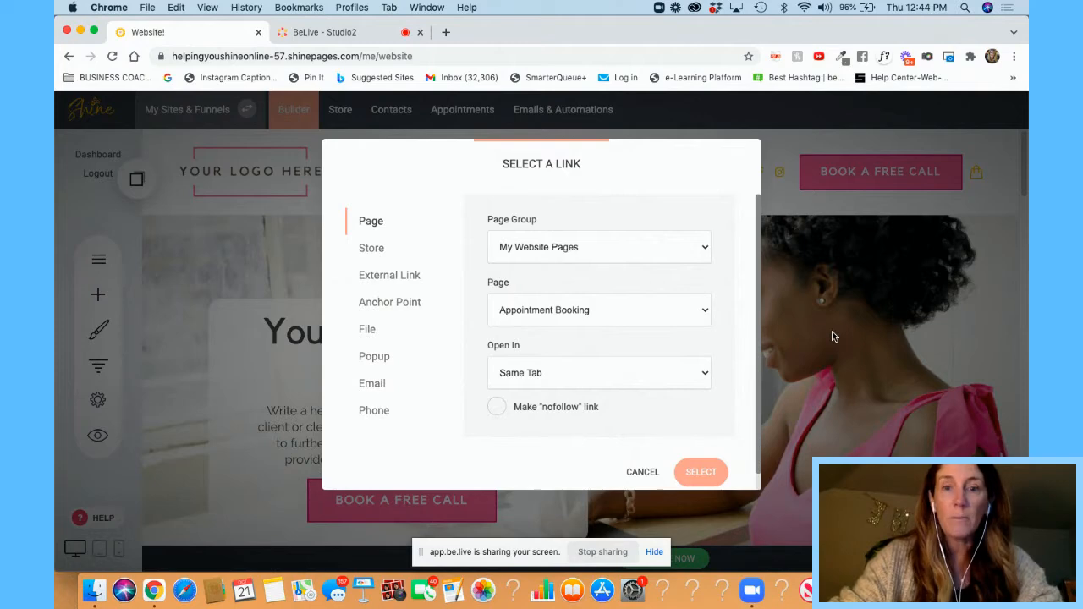
pyautogui.click(644, 473)
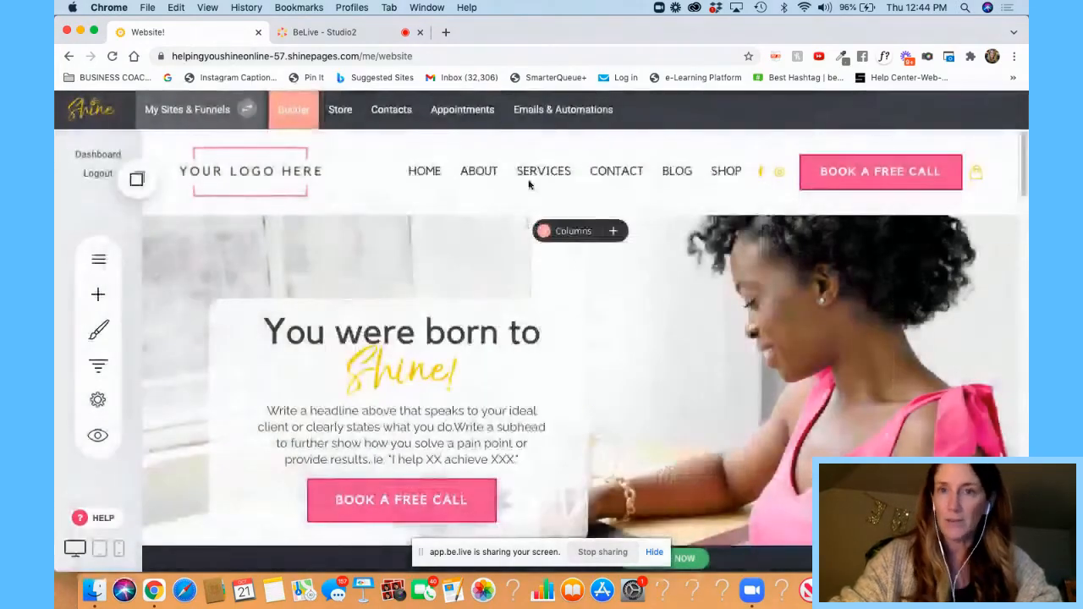
# Step: Select the hero headline text "You were born to" and view the link options available for text
pyautogui.scroll(-3, 643, 406)
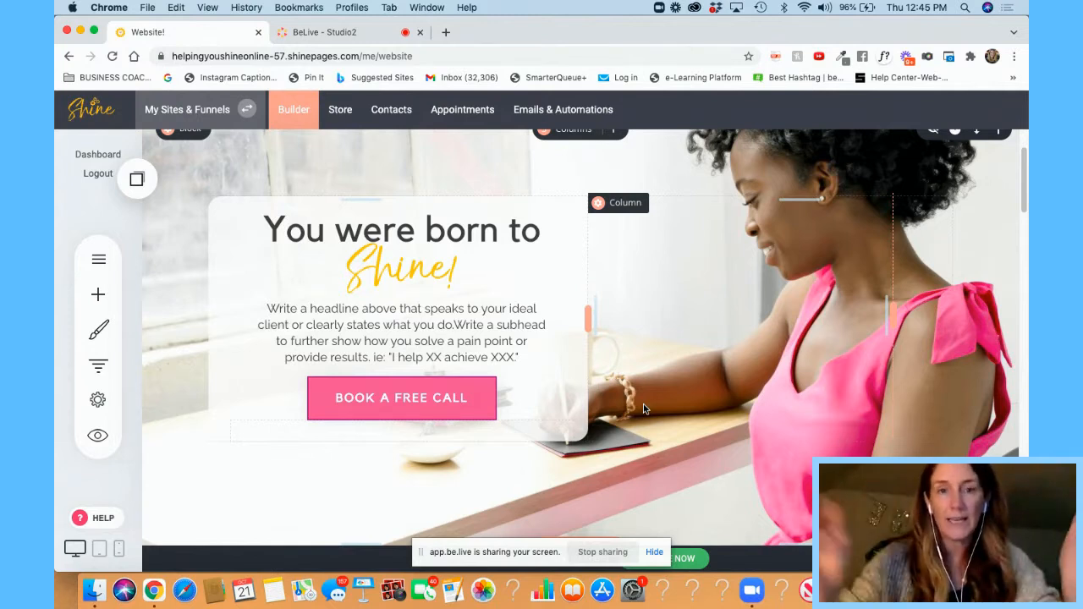
pyautogui.click(447, 235)
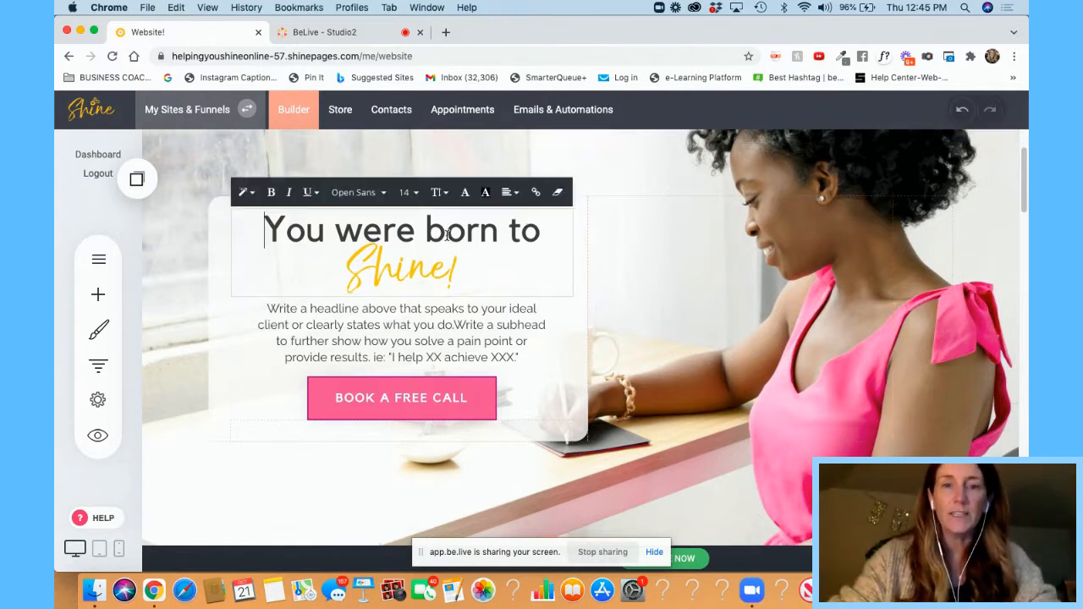
pyautogui.moveTo(265, 230); pyautogui.dragTo(538, 221)
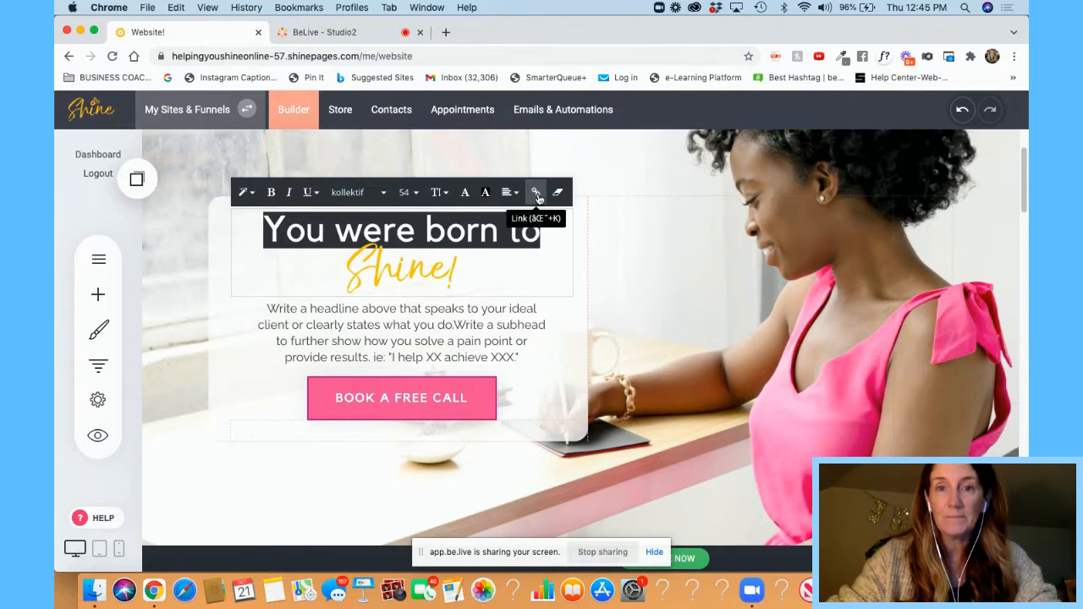
pyautogui.click(536, 193)
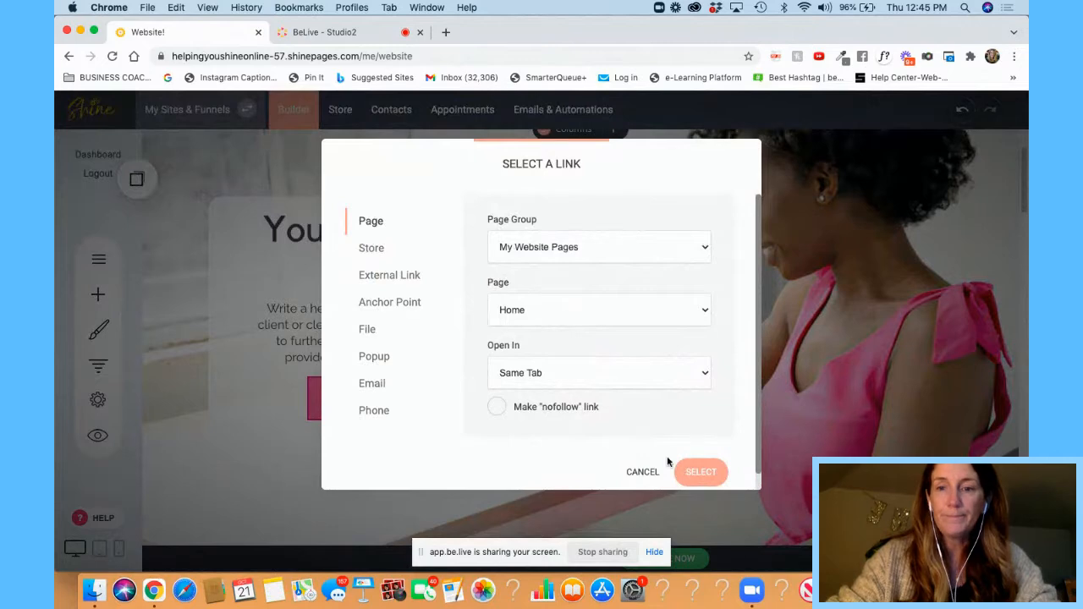
pyautogui.click(638, 472)
# Step: Set the portrait image beside "Hi I'm Name!" to open a link on click and view its link target choices
pyautogui.scroll(-10, 377, 357)
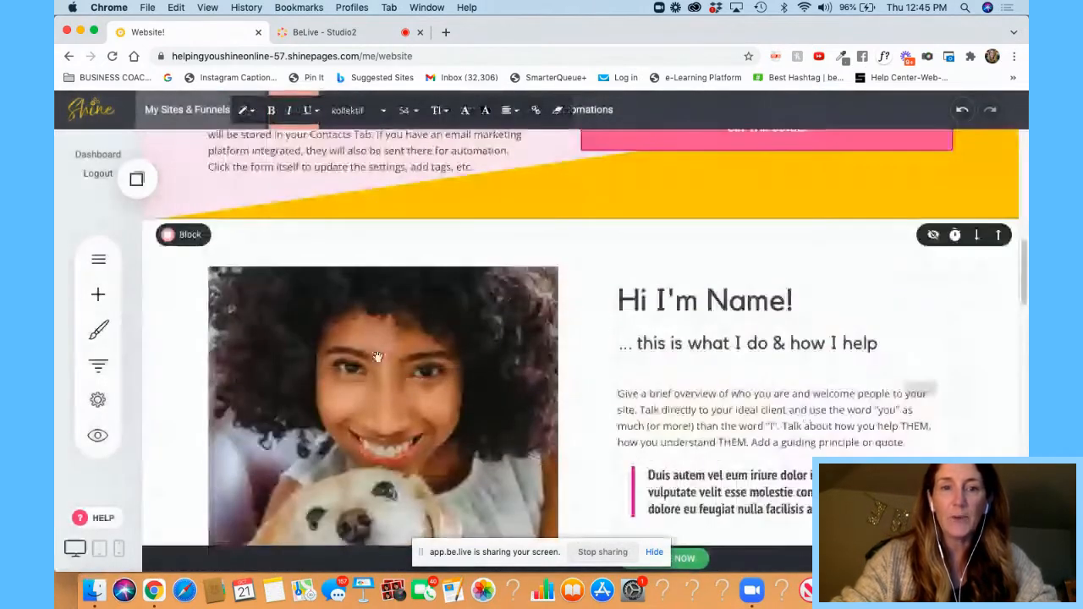
pyautogui.click(413, 387)
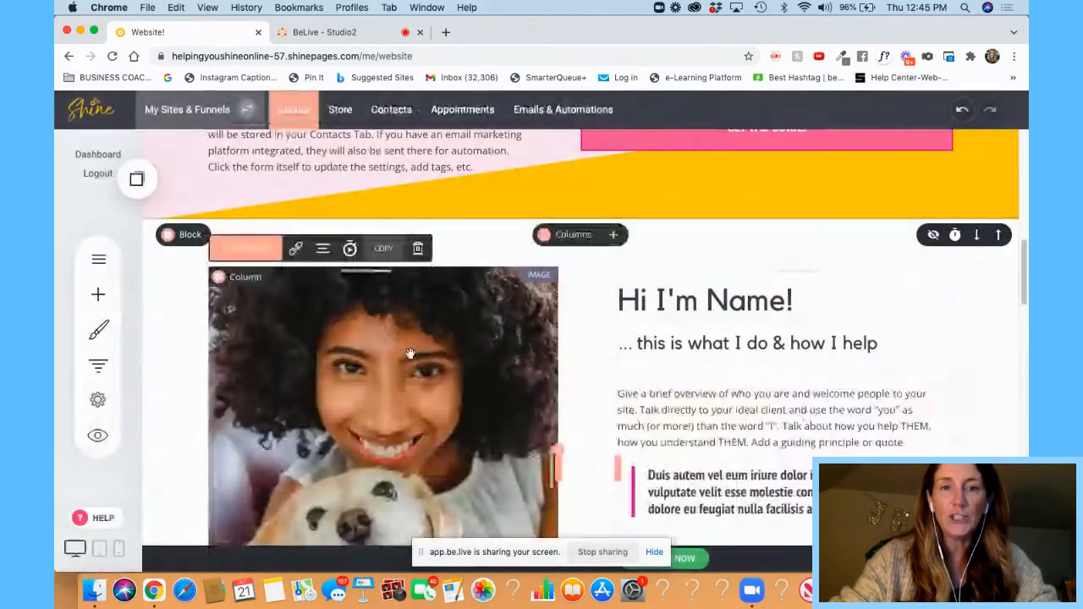
pyautogui.click(296, 251)
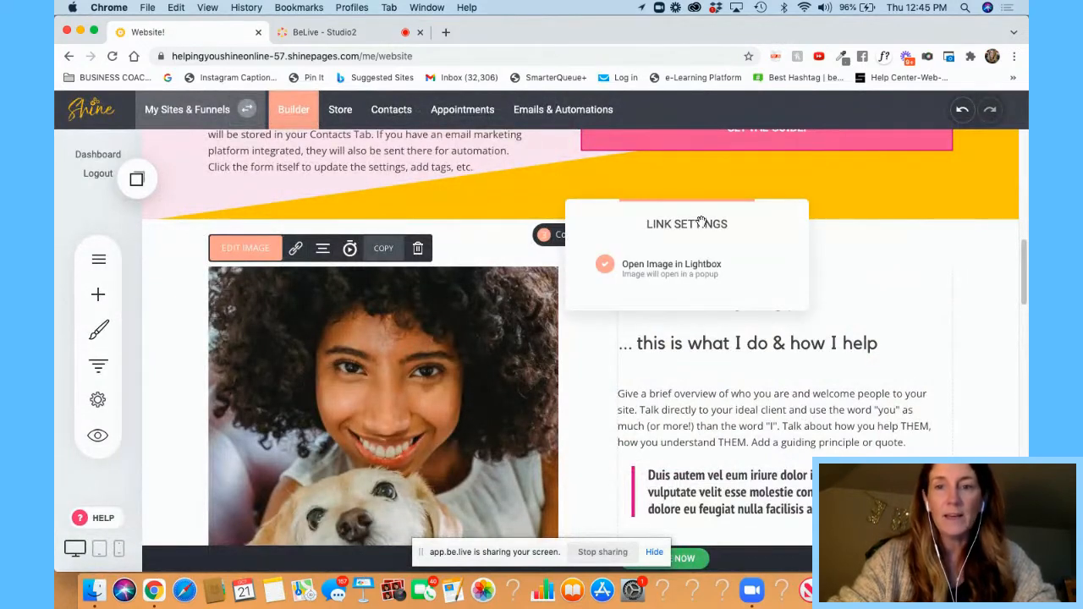
pyautogui.click(295, 249)
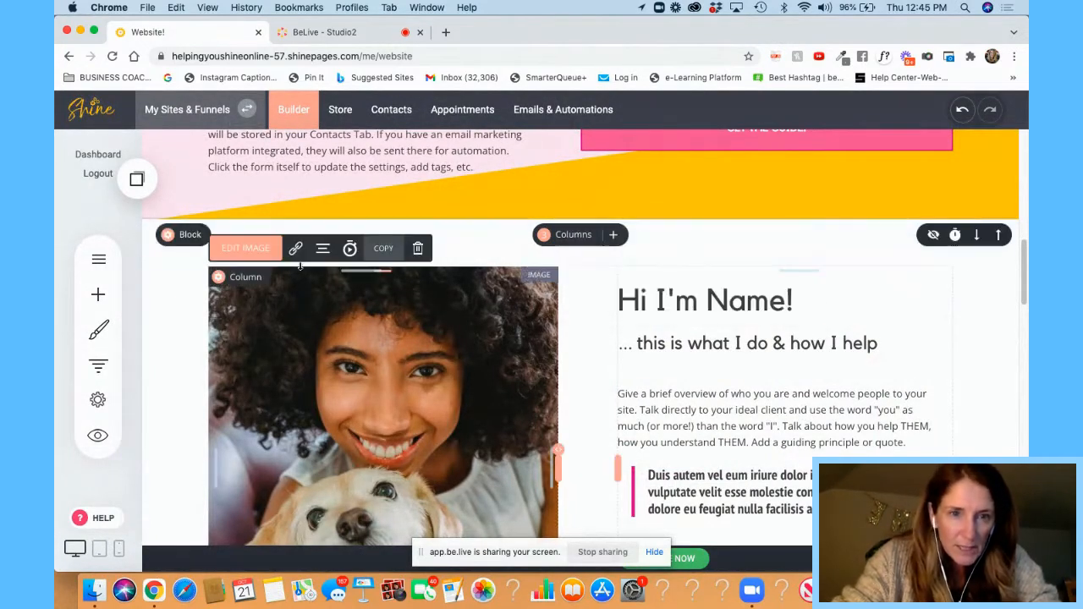
pyautogui.click(296, 251)
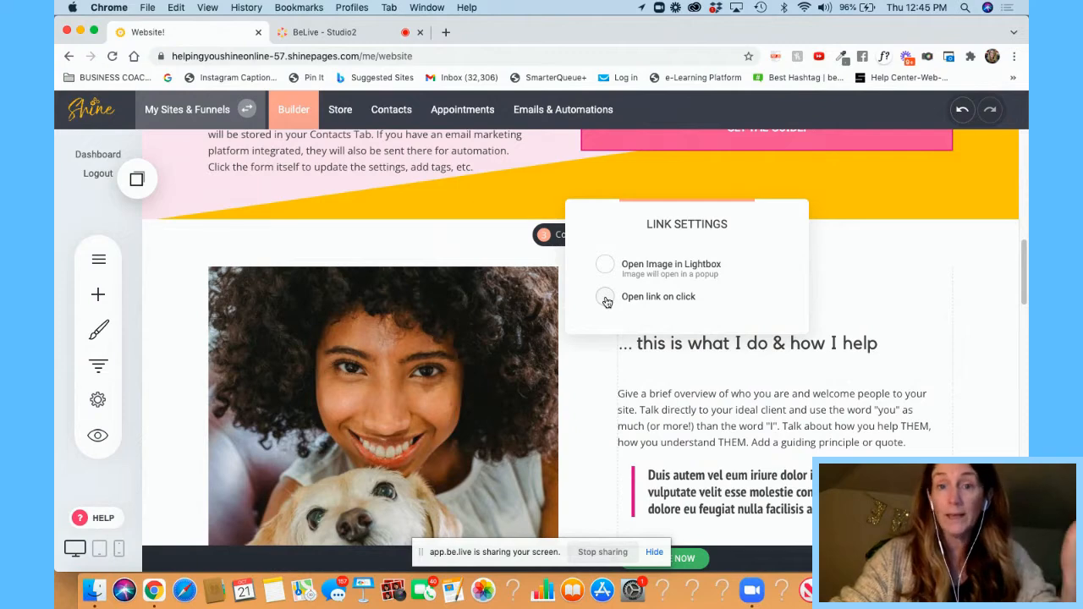
pyautogui.click(606, 299)
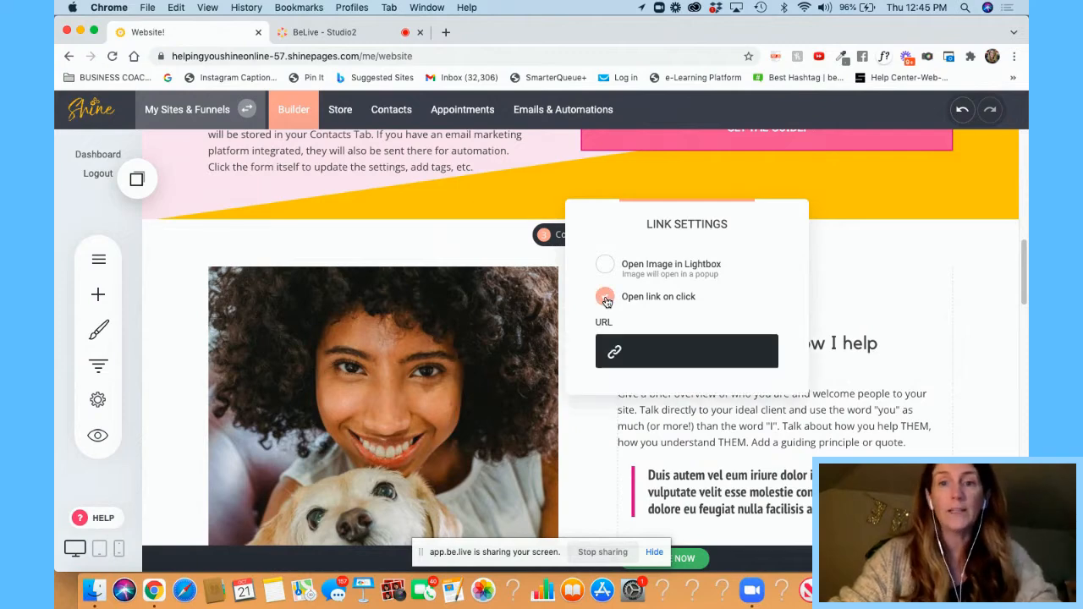
pyautogui.click(614, 353)
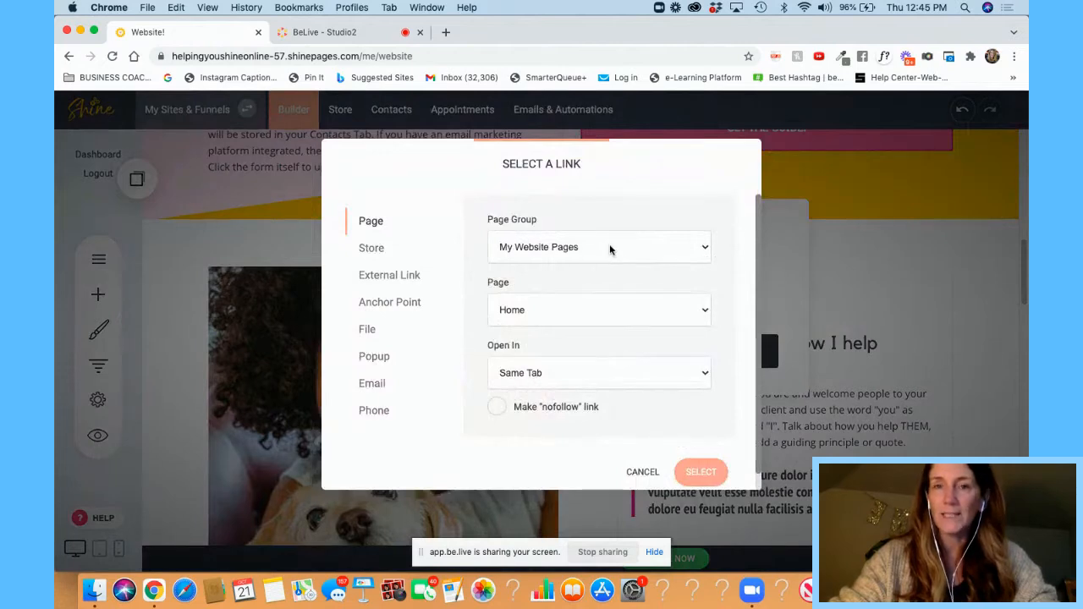
pyautogui.click(640, 474)
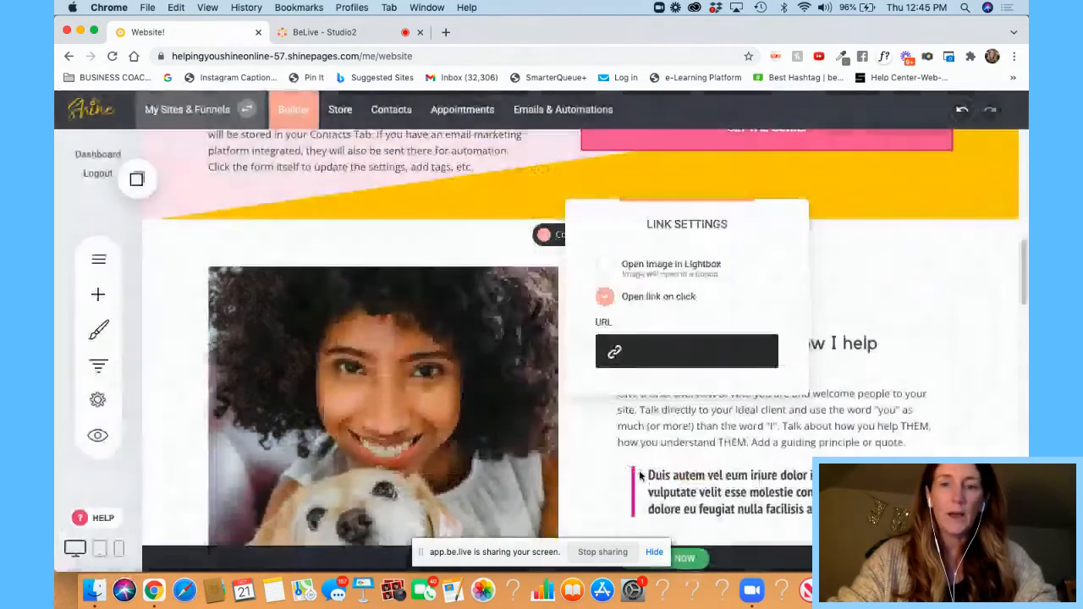
pyautogui.click(835, 343)
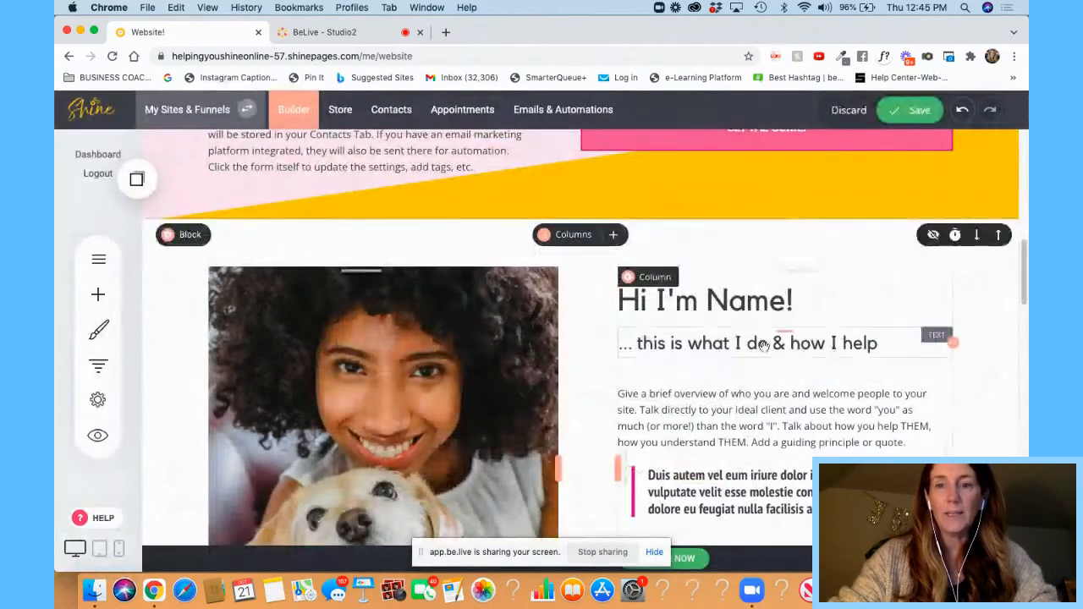
# Step: Look over the service and testimonial sections, and recheck the link target of the hero's "Book a Free Call" button
pyautogui.scroll(-10, 761, 347)
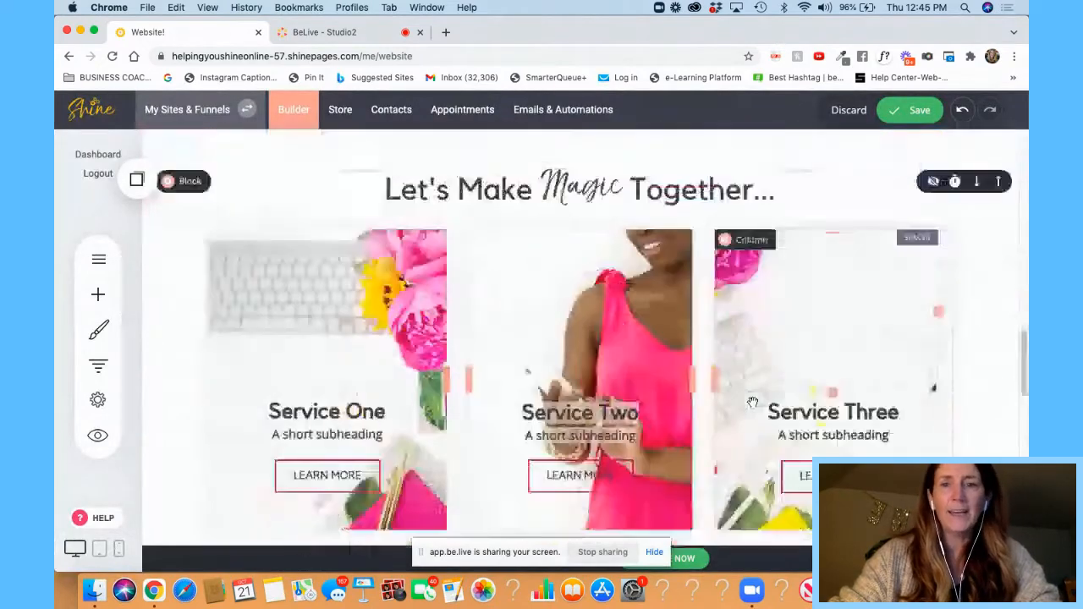
pyautogui.scroll(-5, 752, 401)
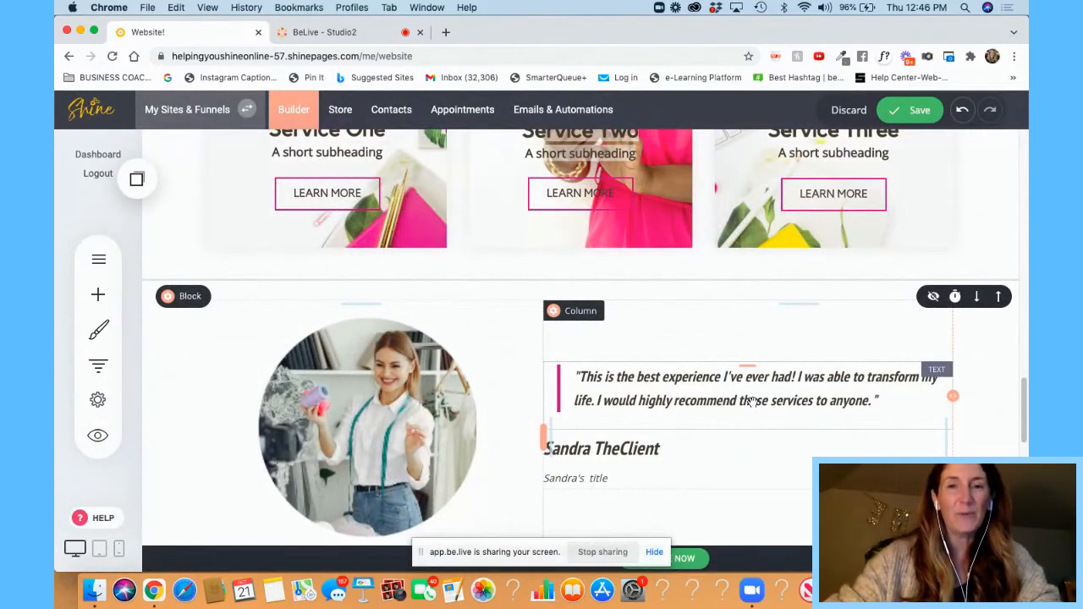
pyautogui.scroll(5, 660, 398)
pyautogui.scroll(10, 660, 397)
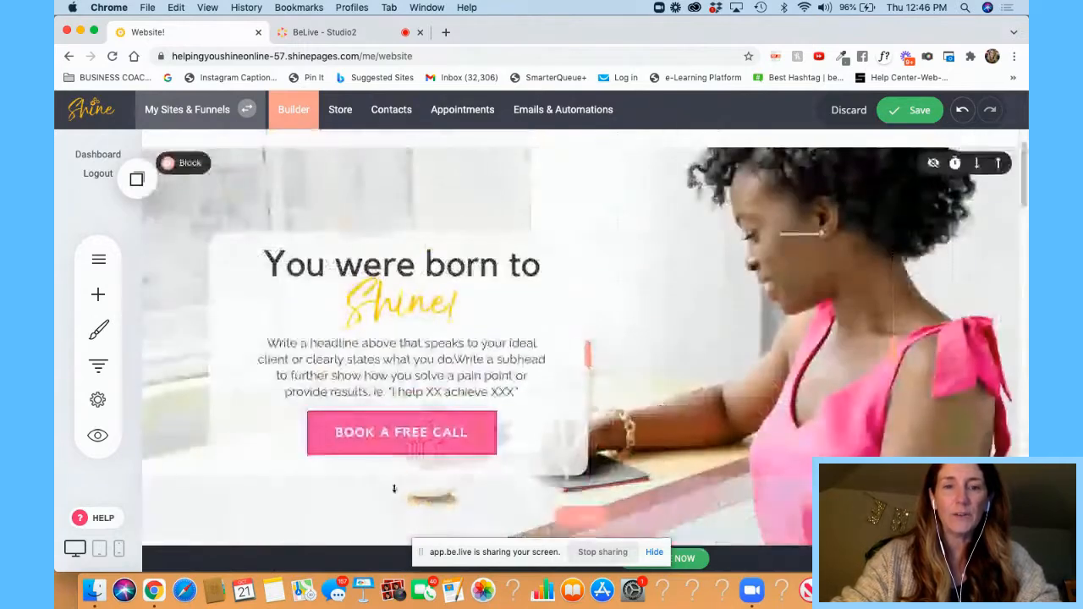
pyautogui.click(289, 393)
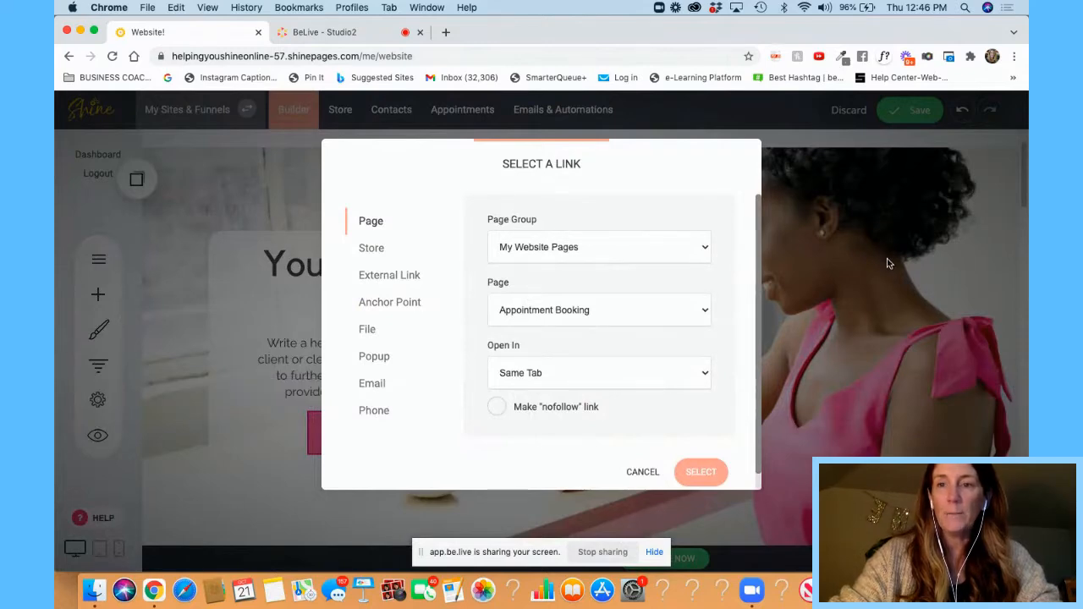
pyautogui.click(636, 473)
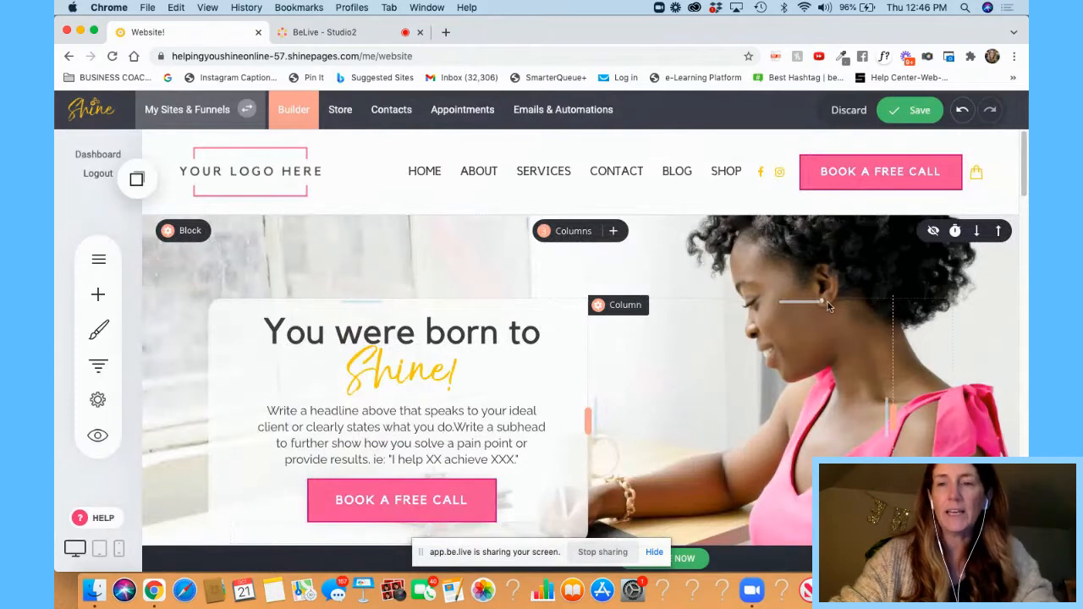
# Step: Examine the header "Book a Free Call" button's link target, including the available page groups and website pages
pyautogui.moveTo(879, 172)
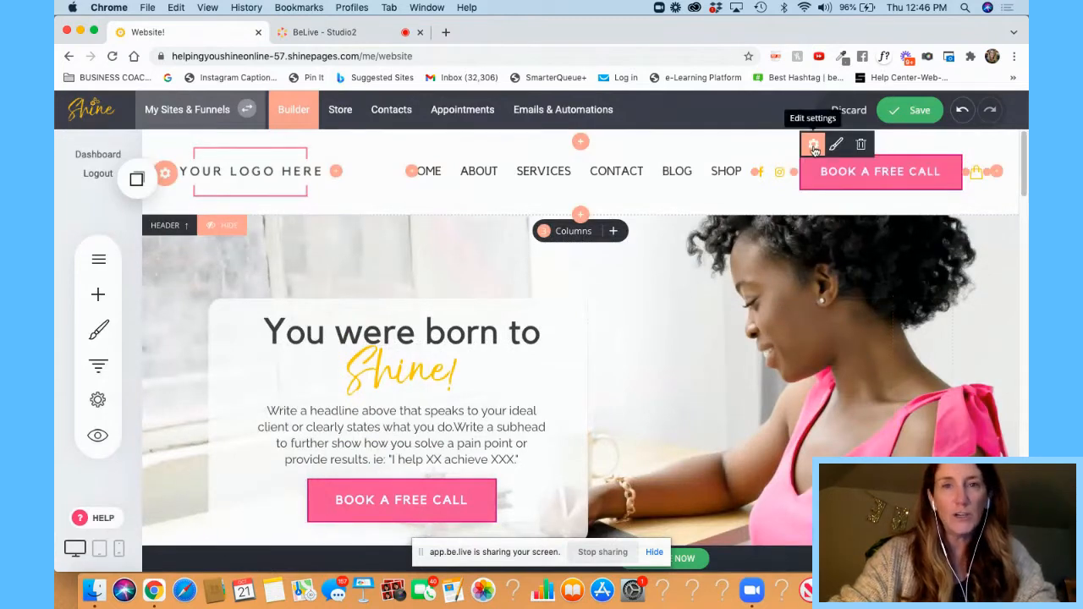
pyautogui.click(813, 147)
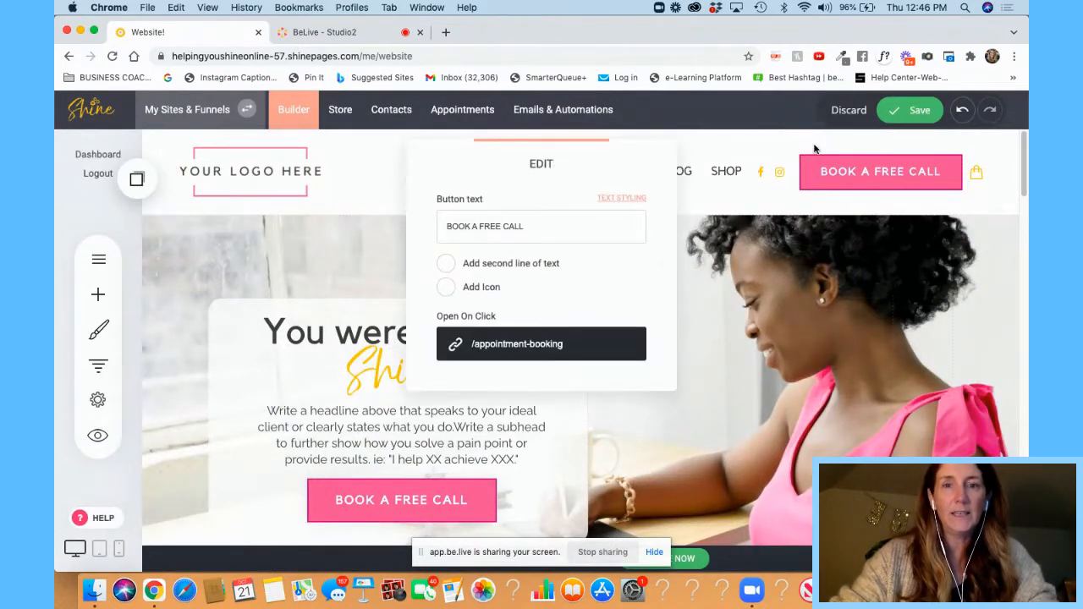
pyautogui.click(454, 347)
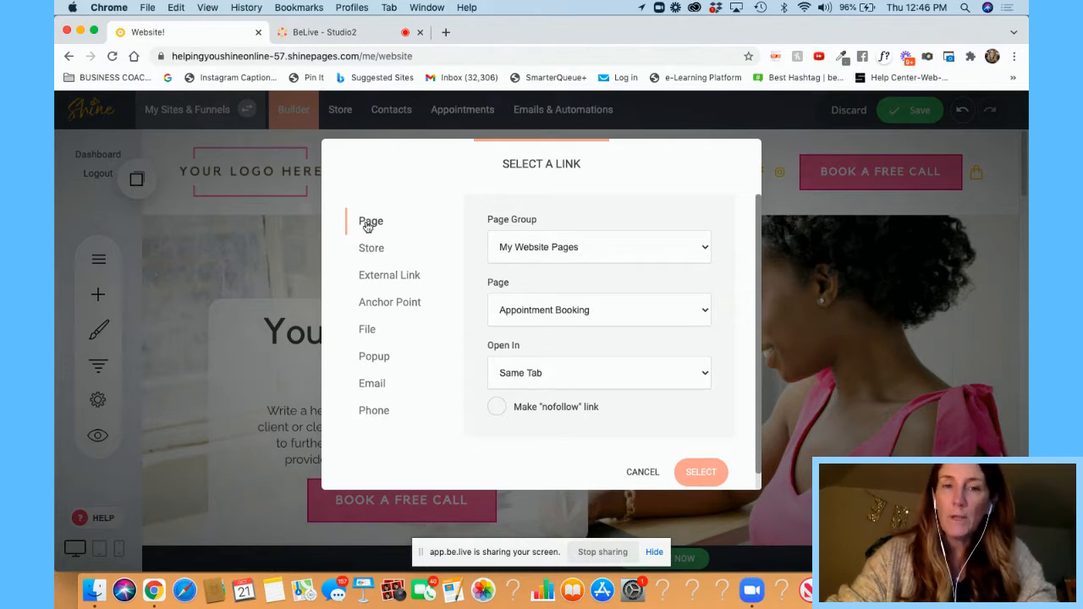
pyautogui.click(579, 247)
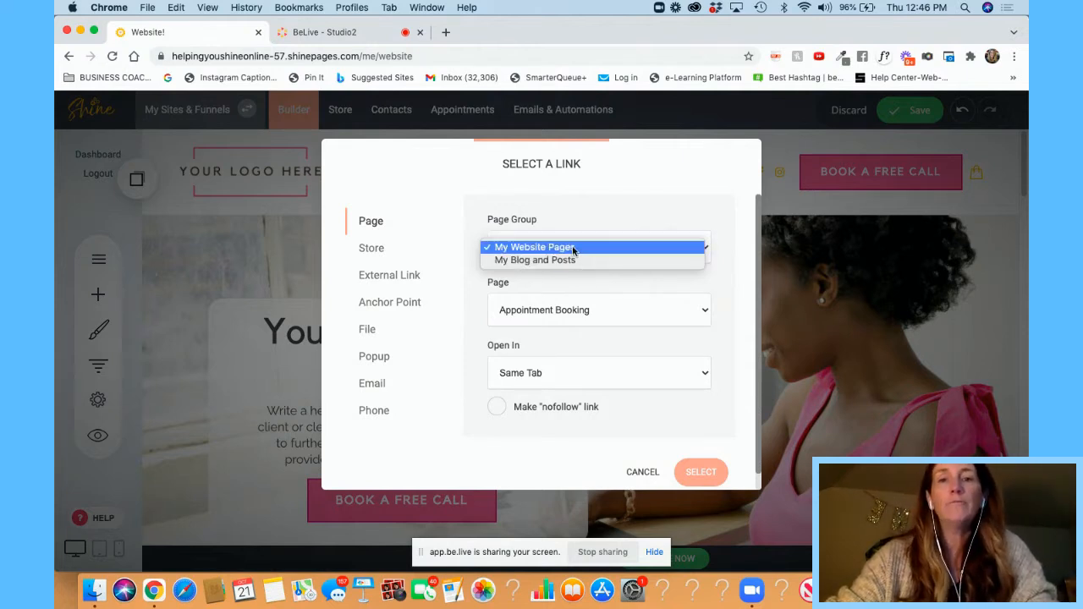
pyautogui.click(571, 247)
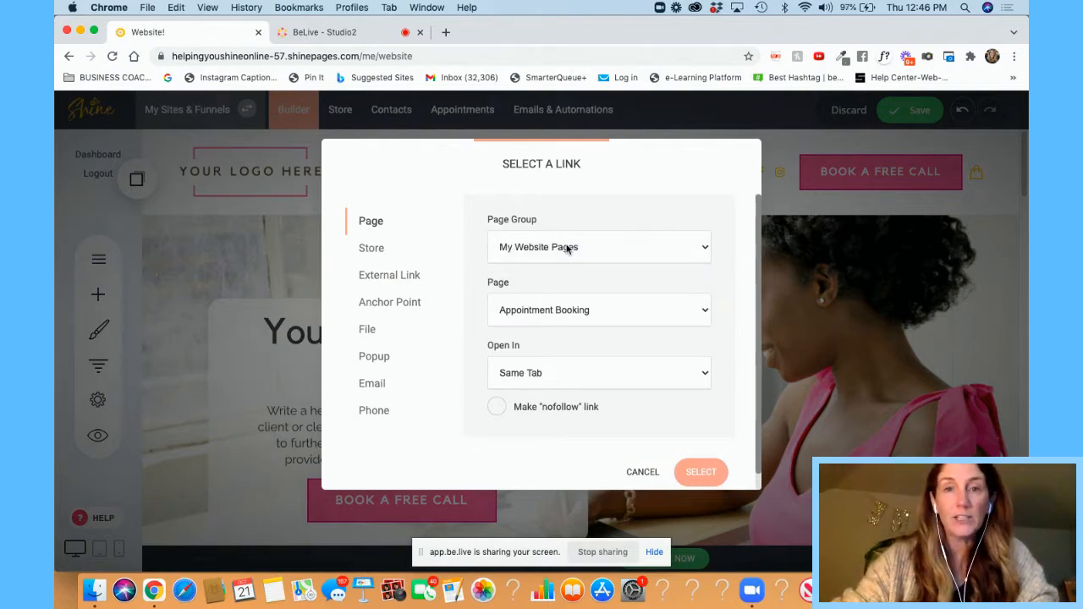
pyautogui.click(591, 319)
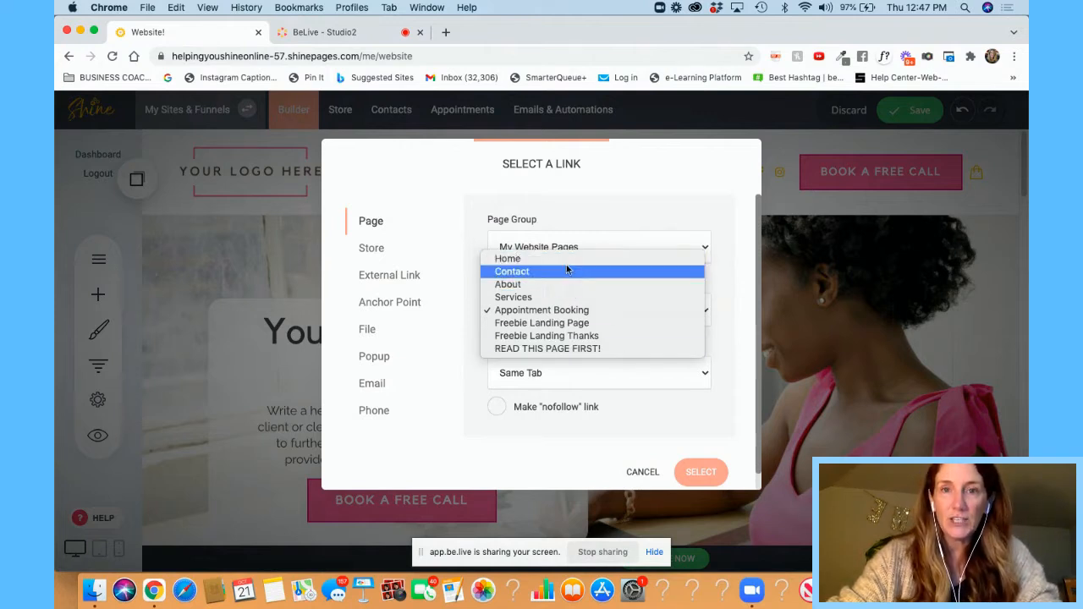
pyautogui.click(513, 195)
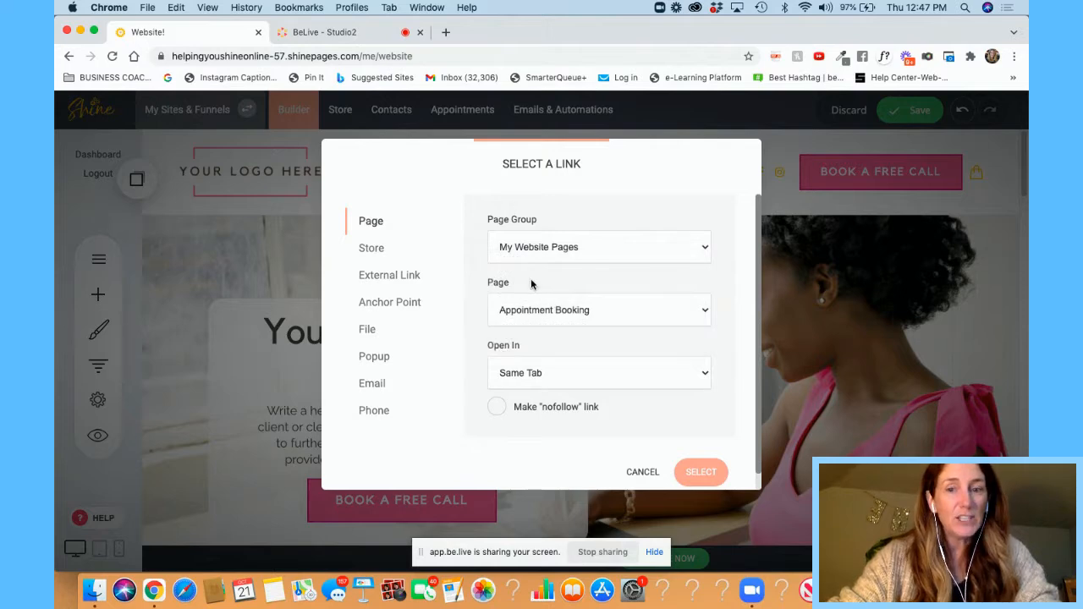
pyautogui.click(643, 472)
pyautogui.click(639, 472)
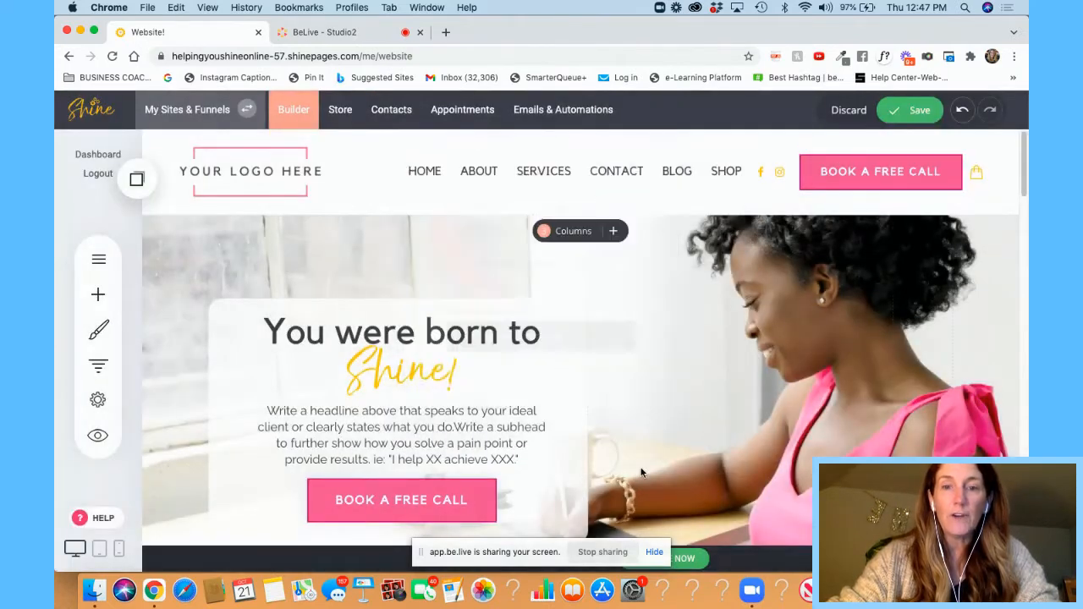
# Step: Check the list of website pages and set the hero "Book a Free Call" button's link to the Contact page
pyautogui.click(100, 260)
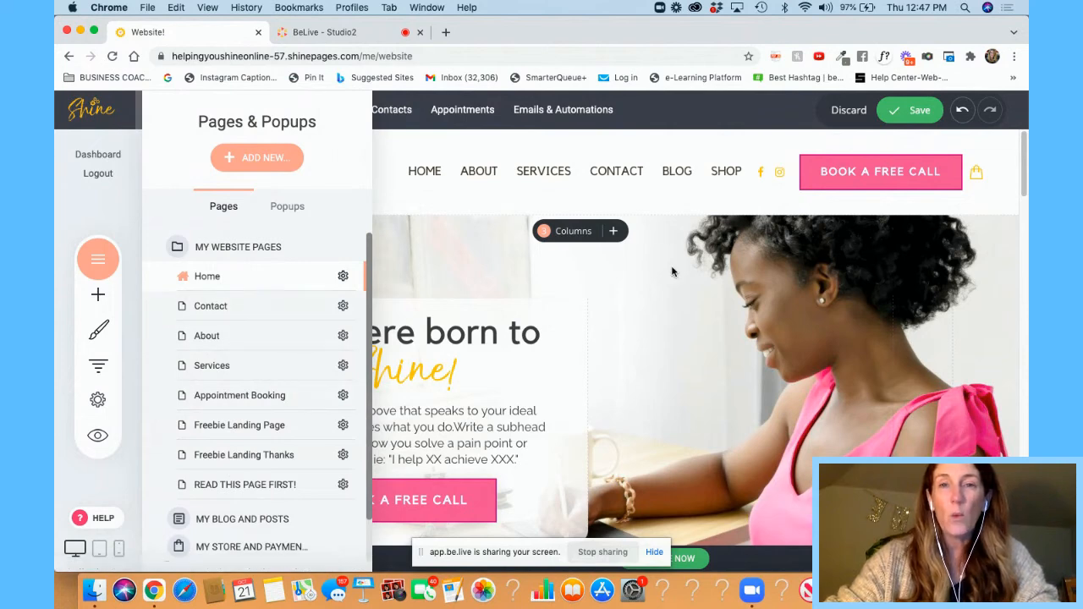
pyautogui.click(401, 490)
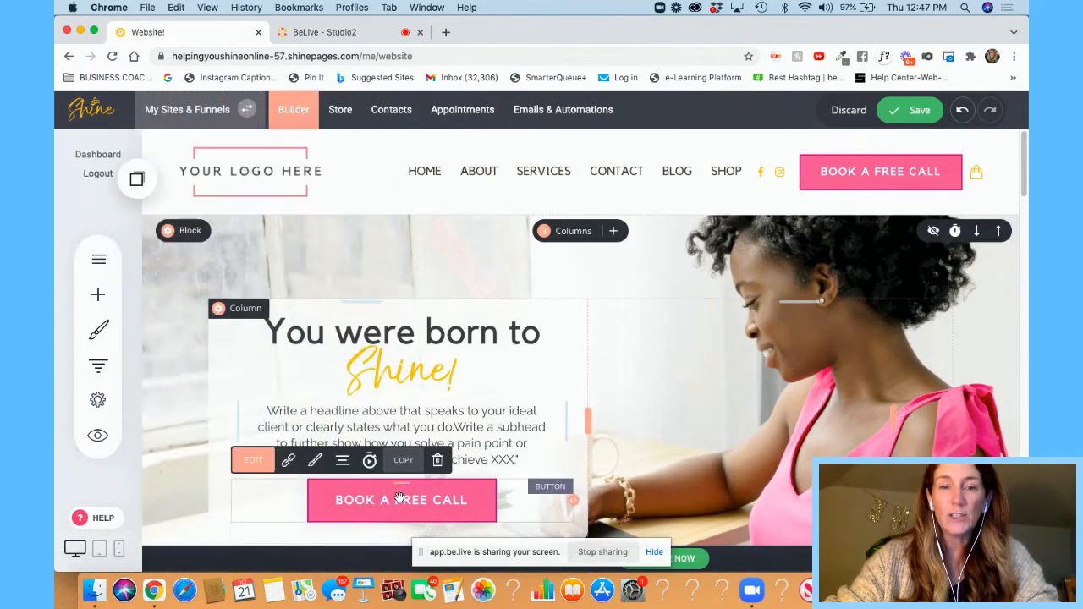
pyautogui.click(288, 460)
pyautogui.click(584, 309)
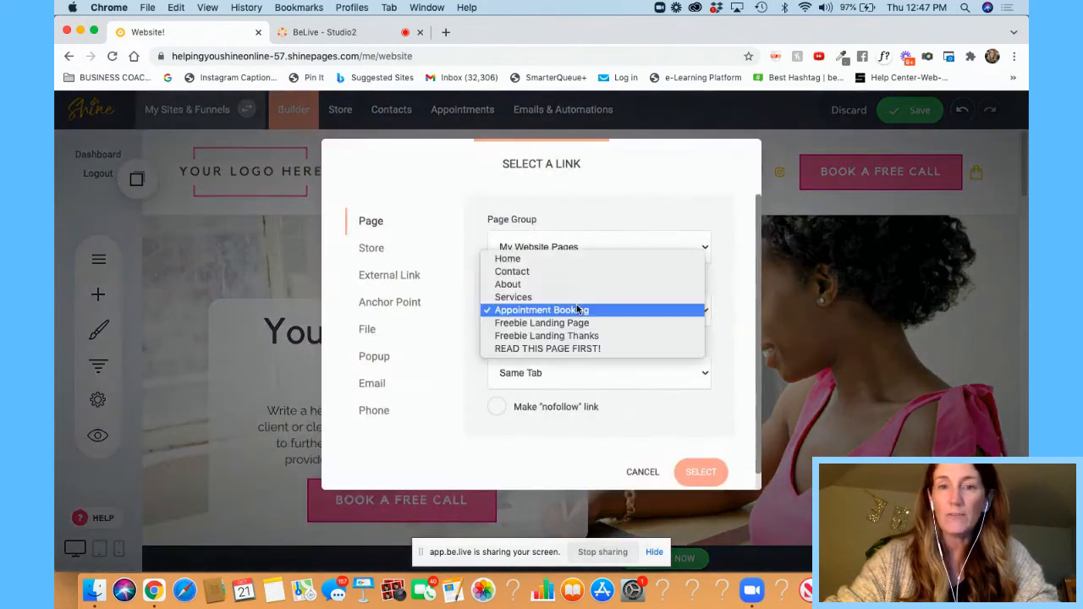
pyautogui.click(554, 271)
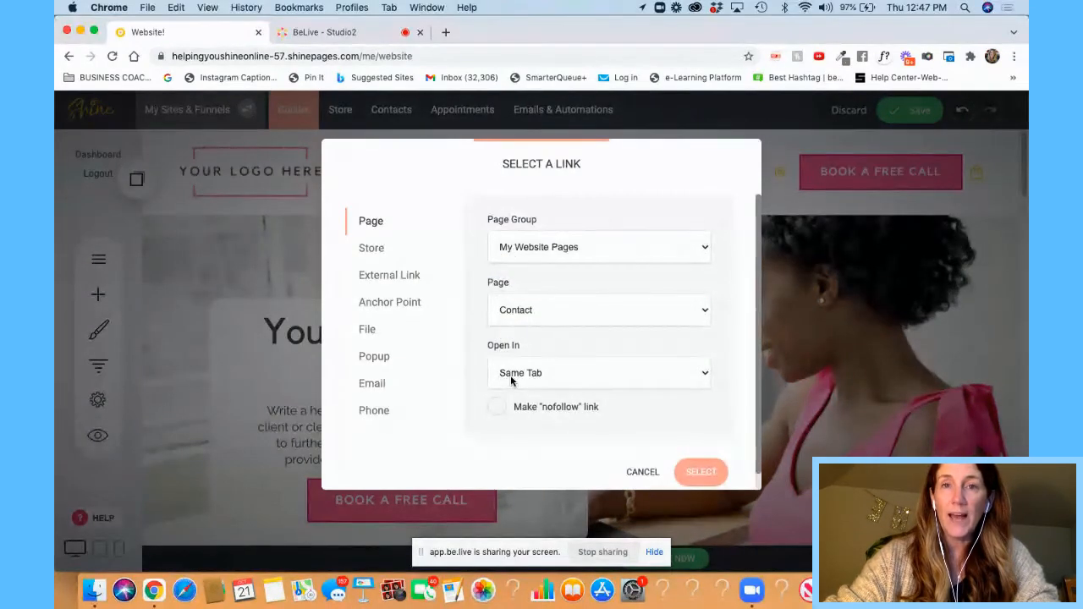
# Step: Keep the Contact page link opening in the same tab, apply it to the button and save the website
pyautogui.click(549, 372)
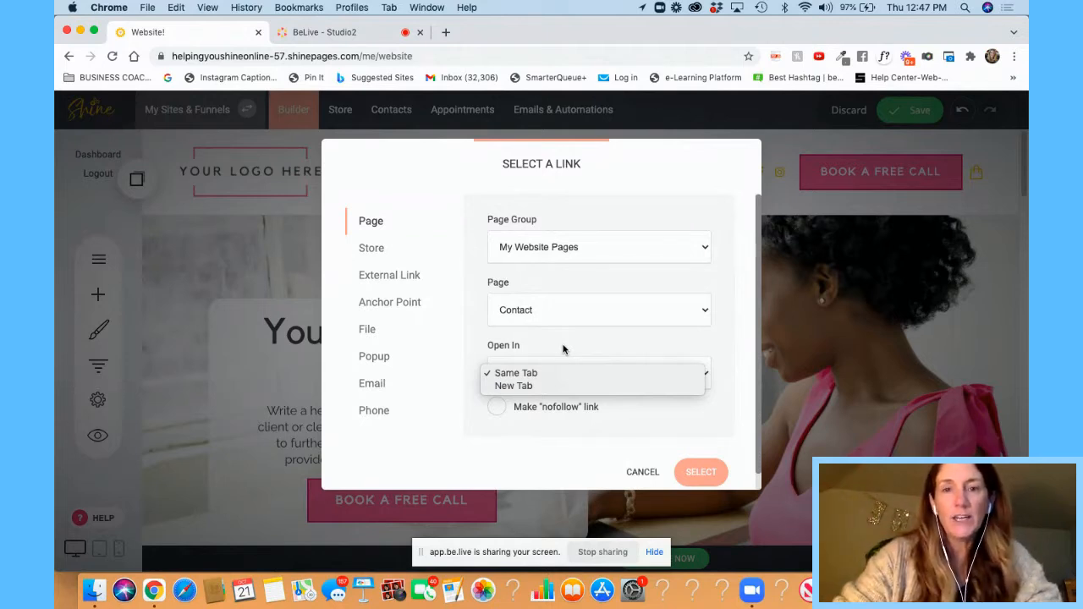
pyautogui.click(528, 373)
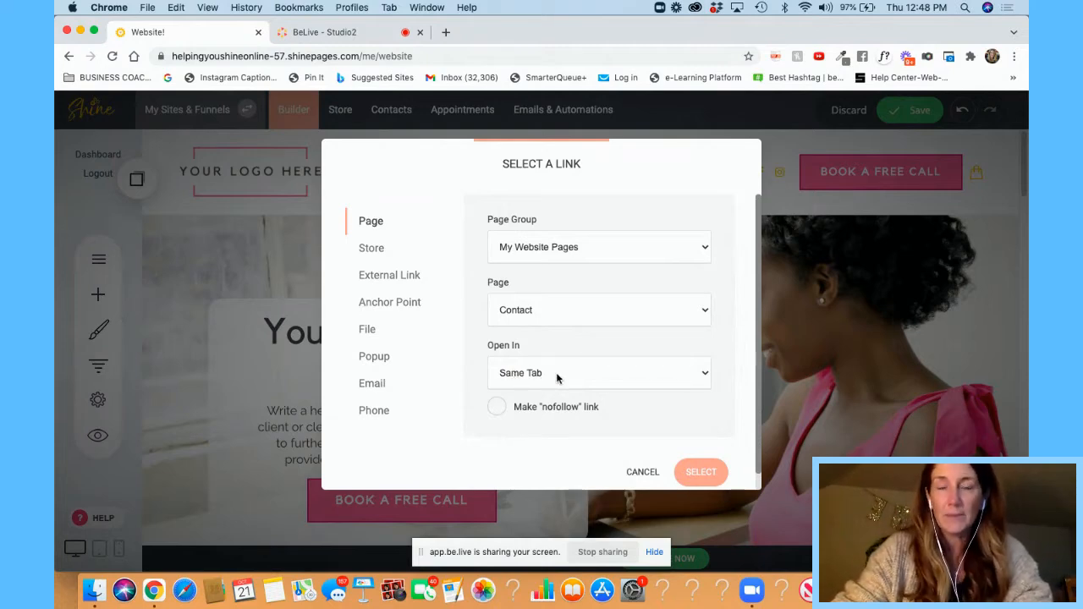
pyautogui.click(704, 471)
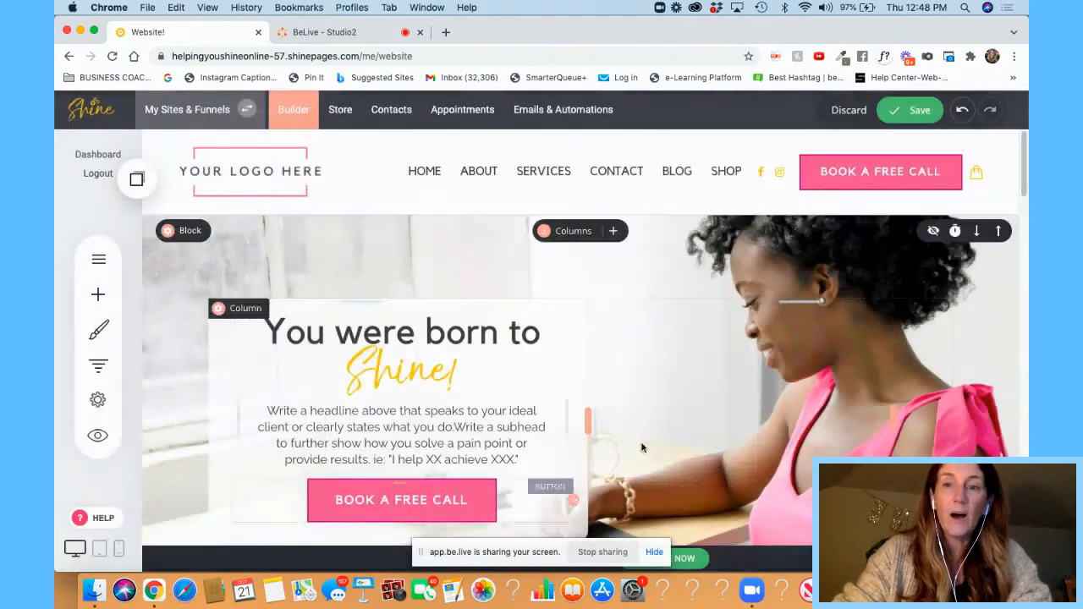
pyautogui.click(913, 112)
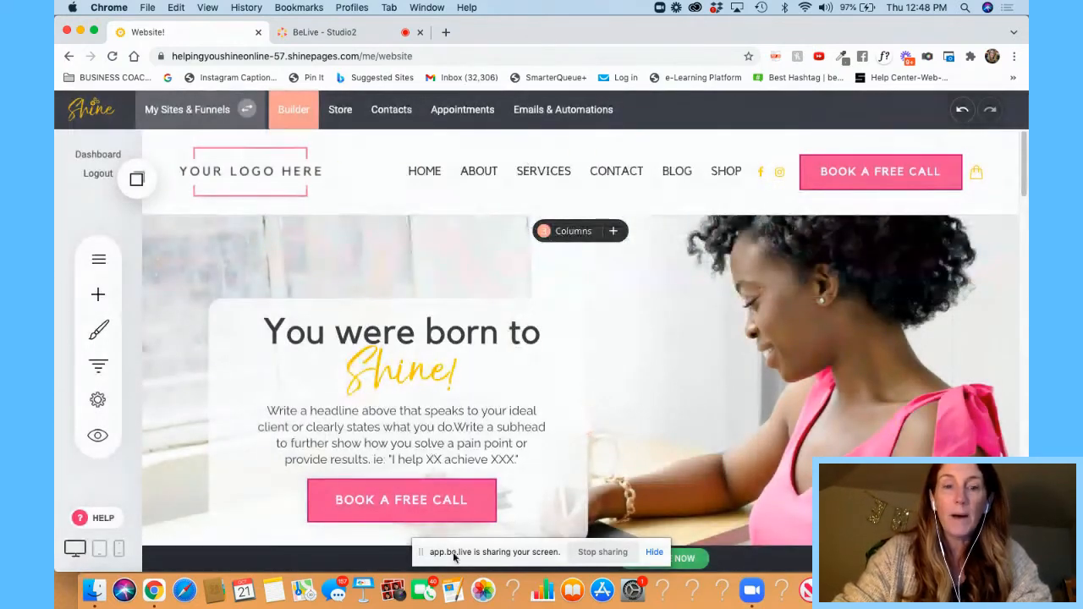
# Step: View the store link options and product choices for the hero "Book a Free Call" button, then leave the link settings
pyautogui.click(401, 506)
pyautogui.click(288, 462)
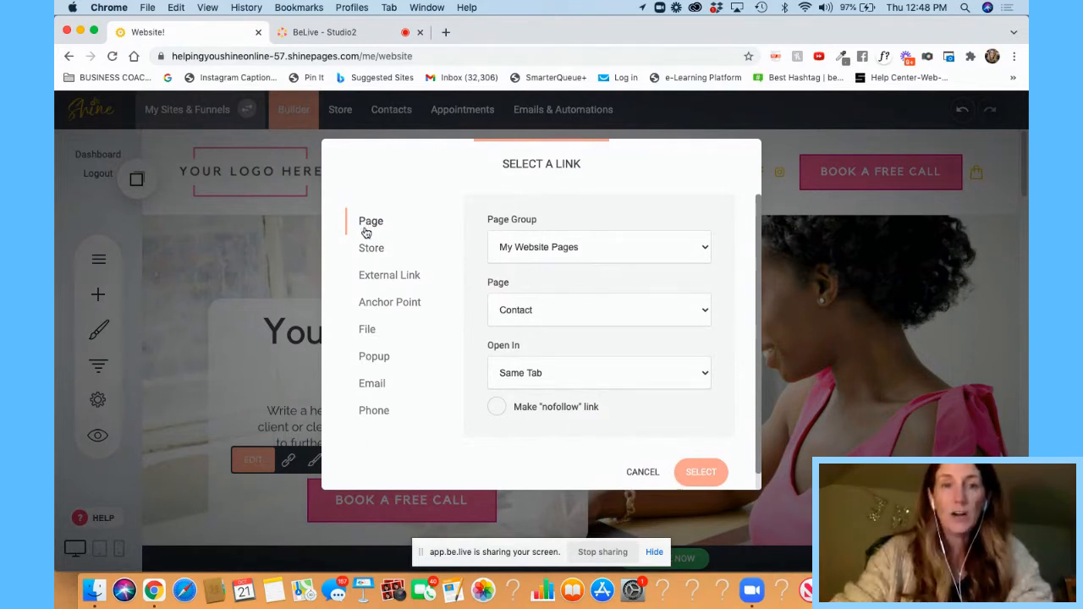
pyautogui.click(370, 252)
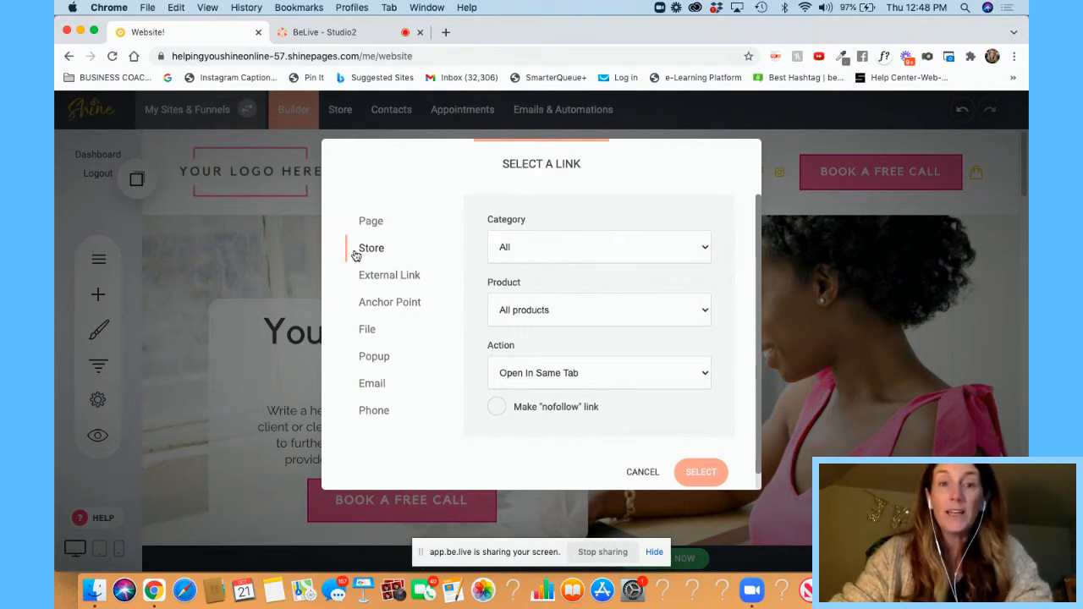
pyautogui.click(533, 310)
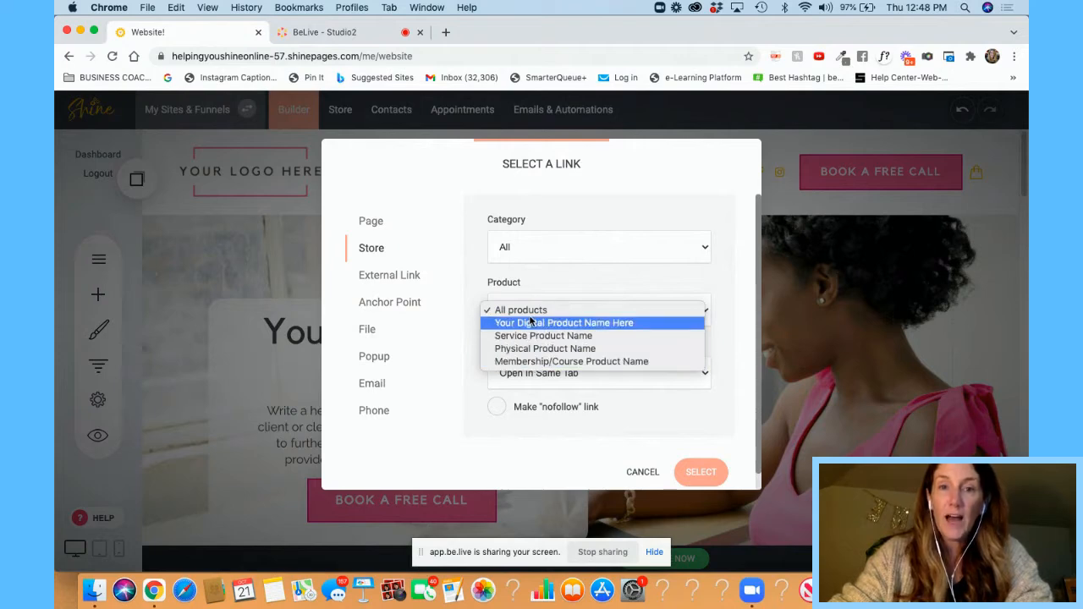
pyautogui.click(876, 379)
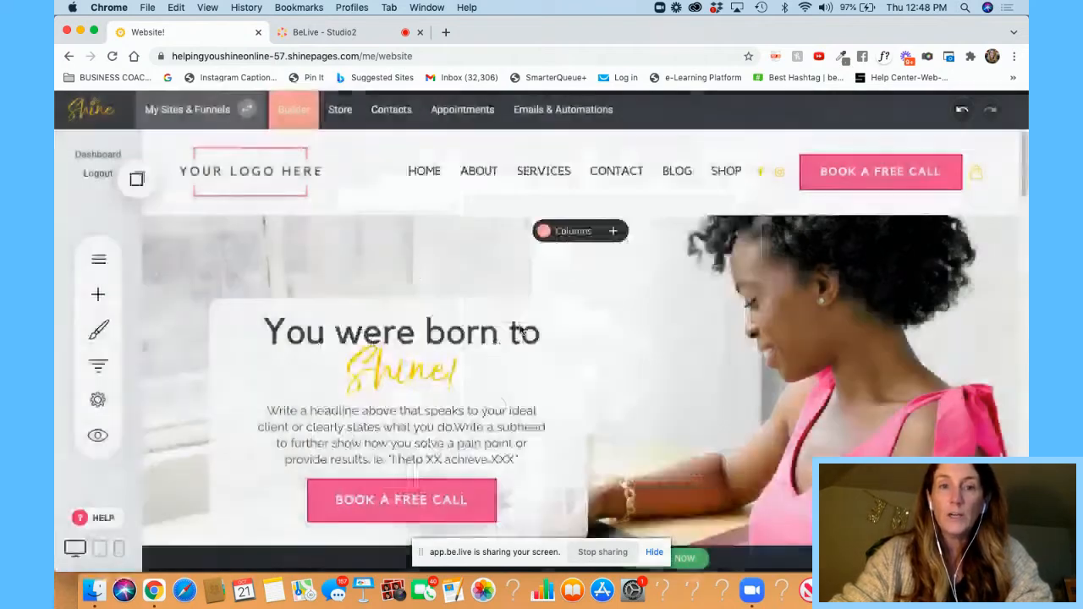
pyautogui.click(648, 472)
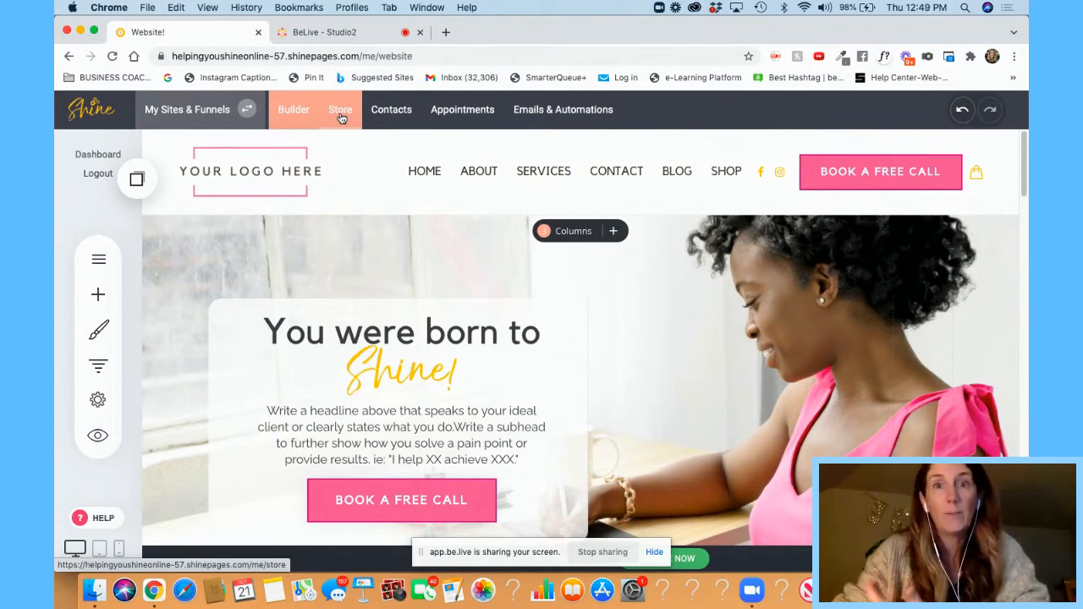
# Step: Look through the store's product list and return to the website builder
pyautogui.click(341, 117)
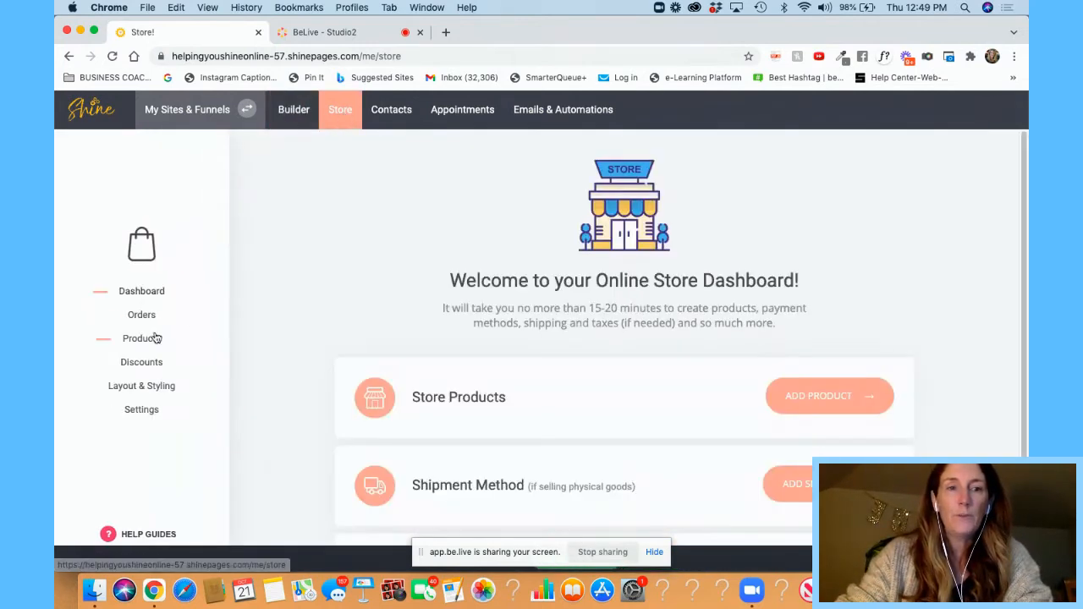
pyautogui.click(141, 341)
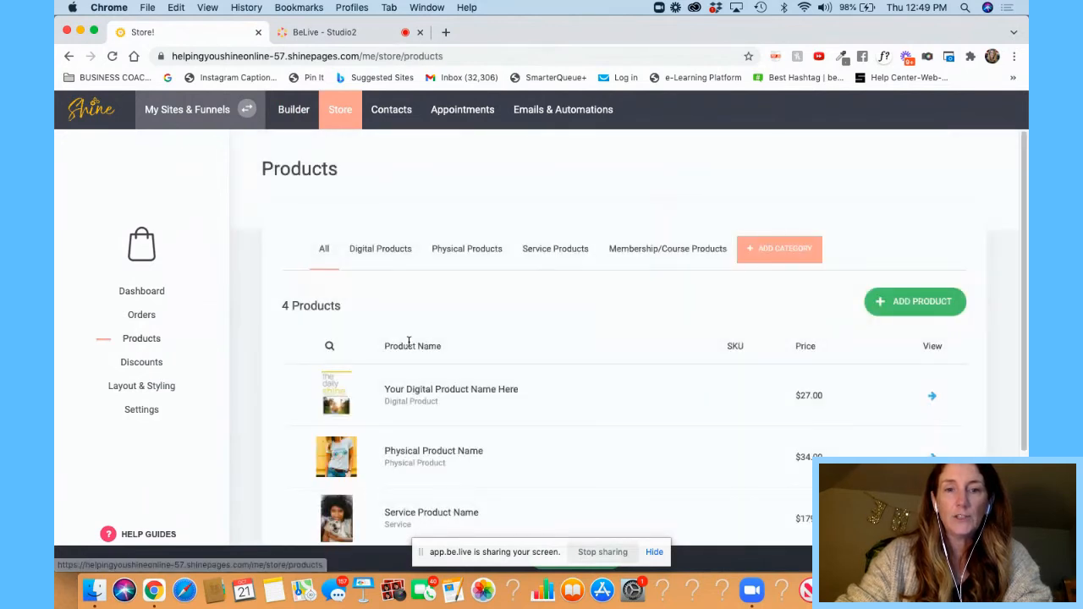
pyautogui.scroll(-2, 462, 412)
pyautogui.scroll(-1, 462, 411)
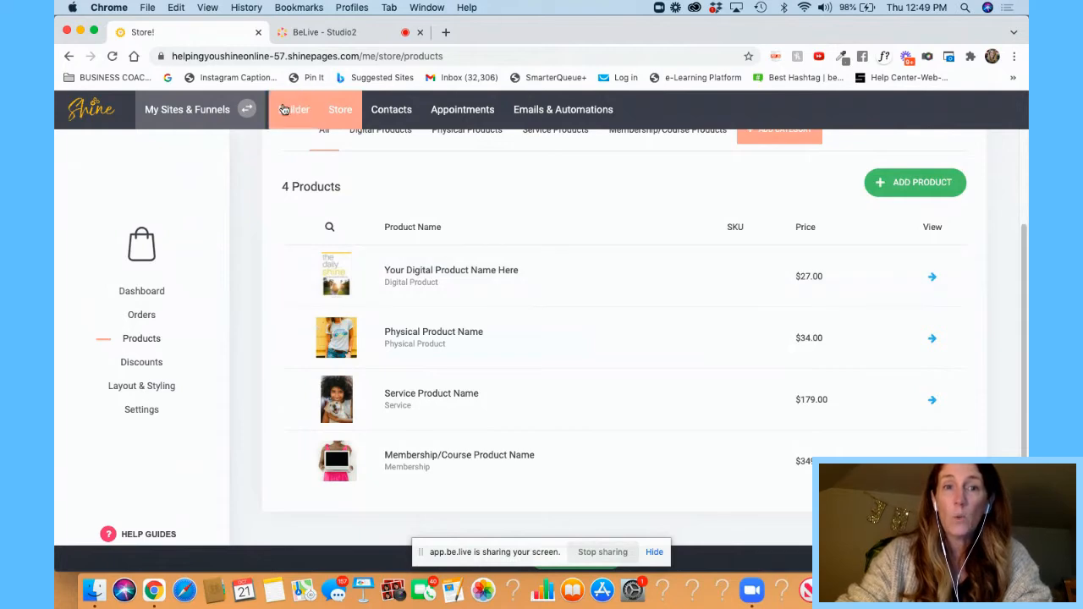
pyautogui.click(285, 109)
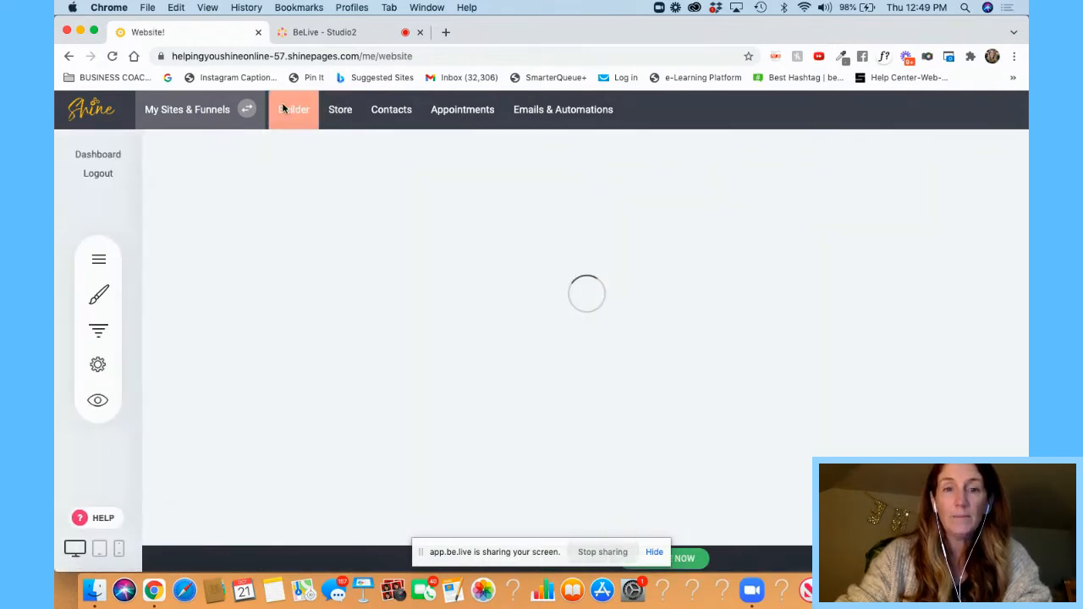
# Step: Reopen the hero button's link settings and examine the store categories and products available as link targets
pyautogui.scroll(-2, 411, 416)
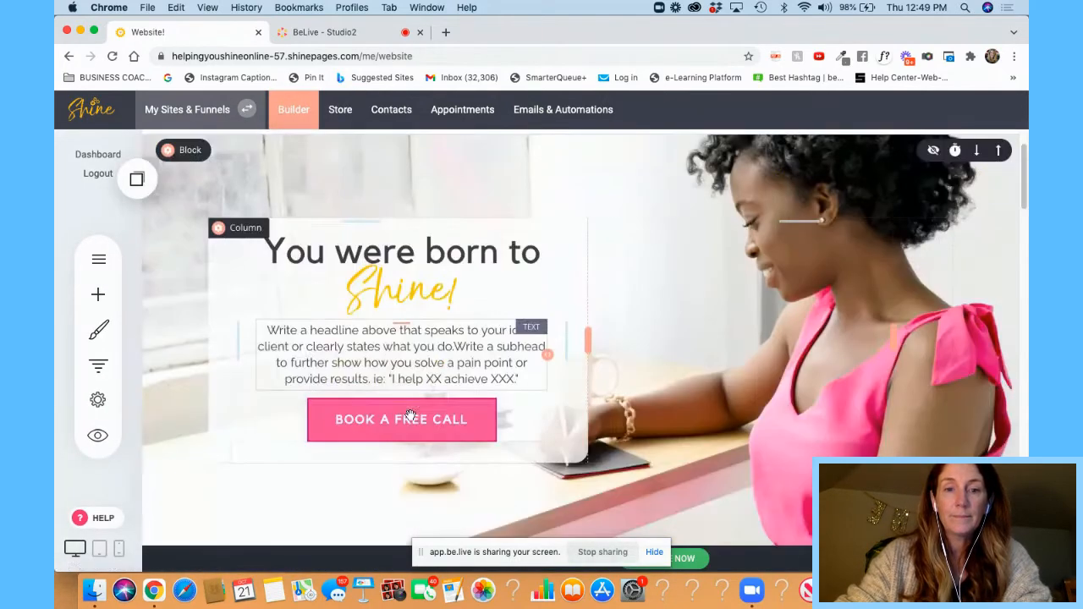
pyautogui.click(380, 422)
pyautogui.click(290, 380)
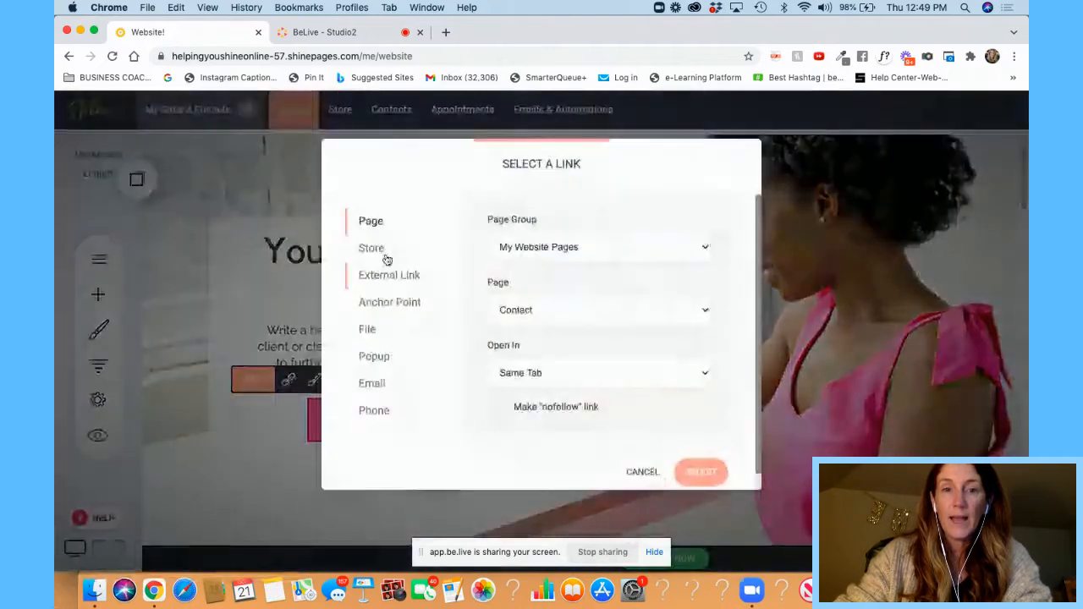
pyautogui.click(370, 248)
pyautogui.click(570, 249)
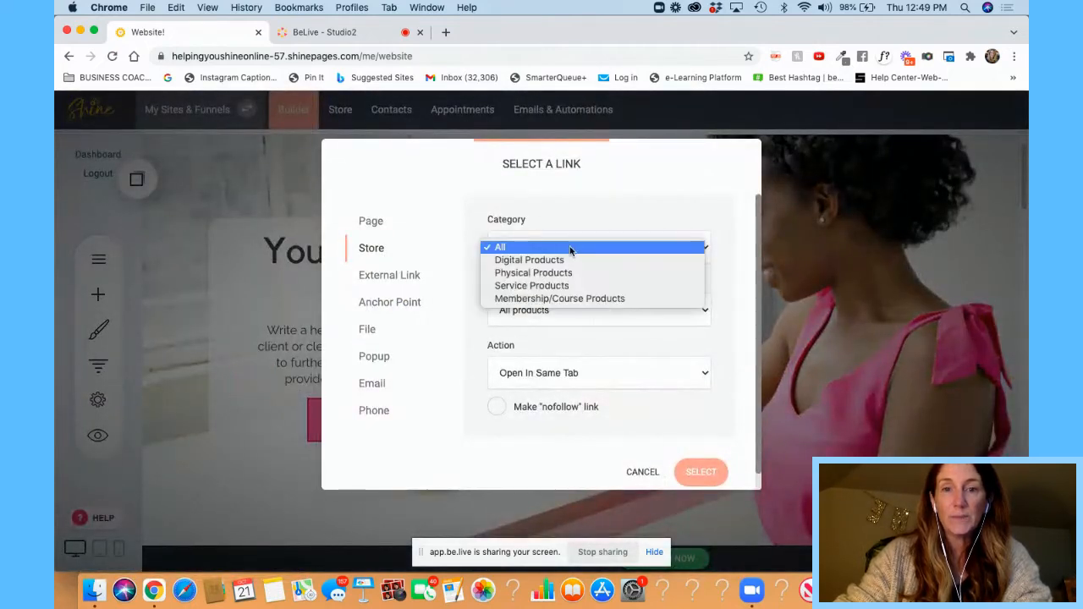
pyautogui.click(562, 247)
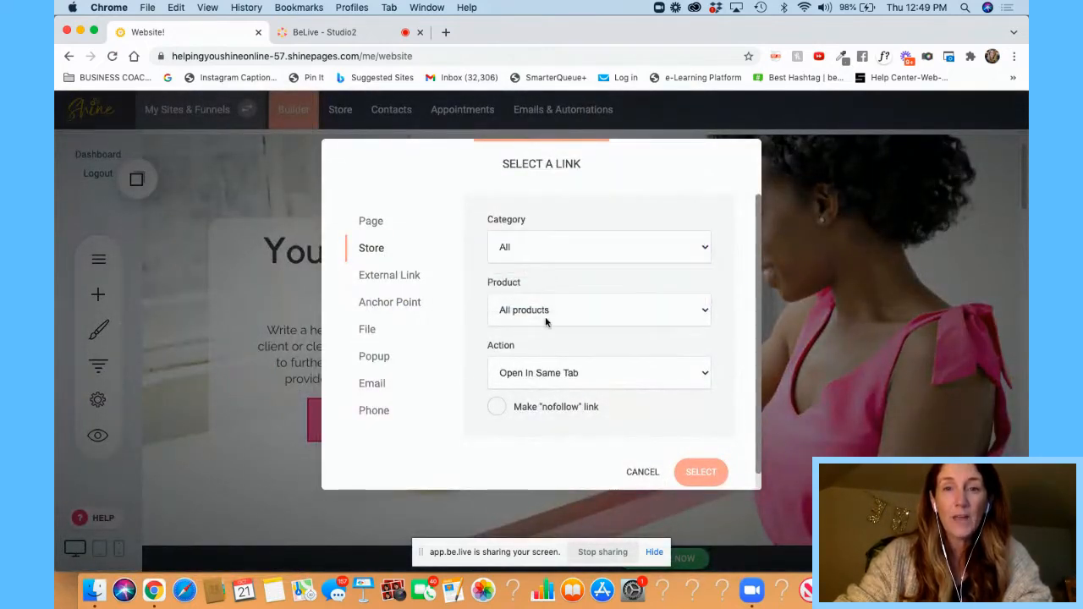
pyautogui.click(548, 311)
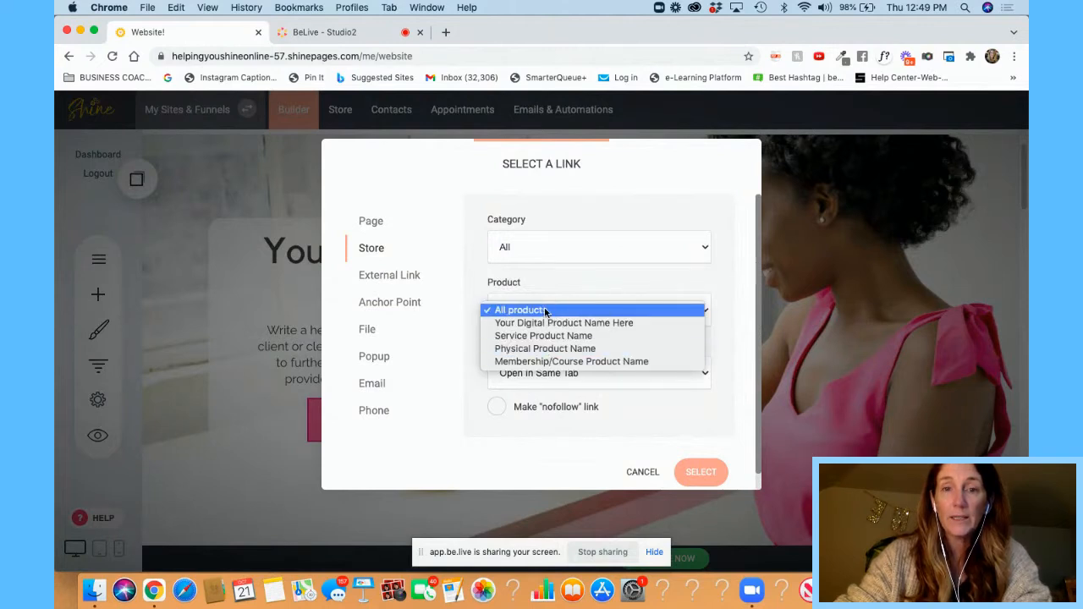
pyautogui.click(545, 311)
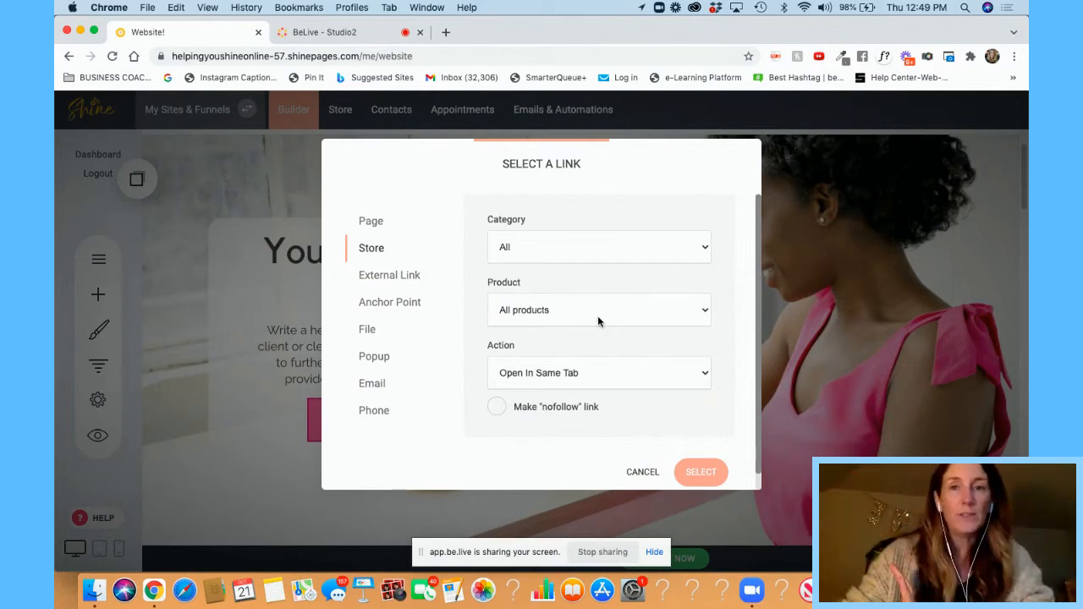
# Step: Try linking the button to "Your Digital Product Name Here" with the Add to cart action, and check the options for what shows next
pyautogui.click(513, 315)
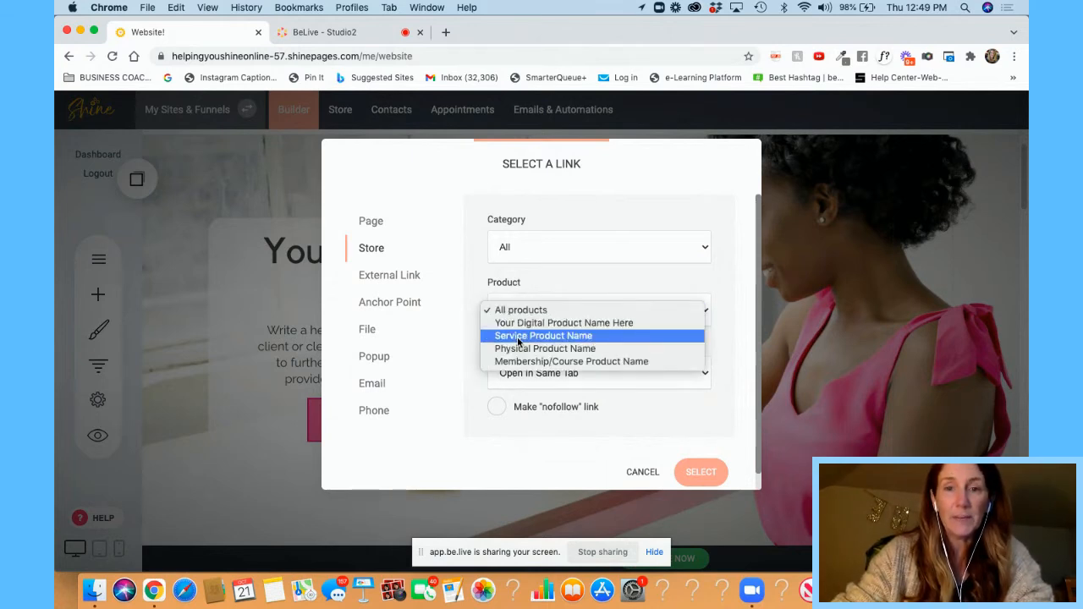
pyautogui.click(516, 323)
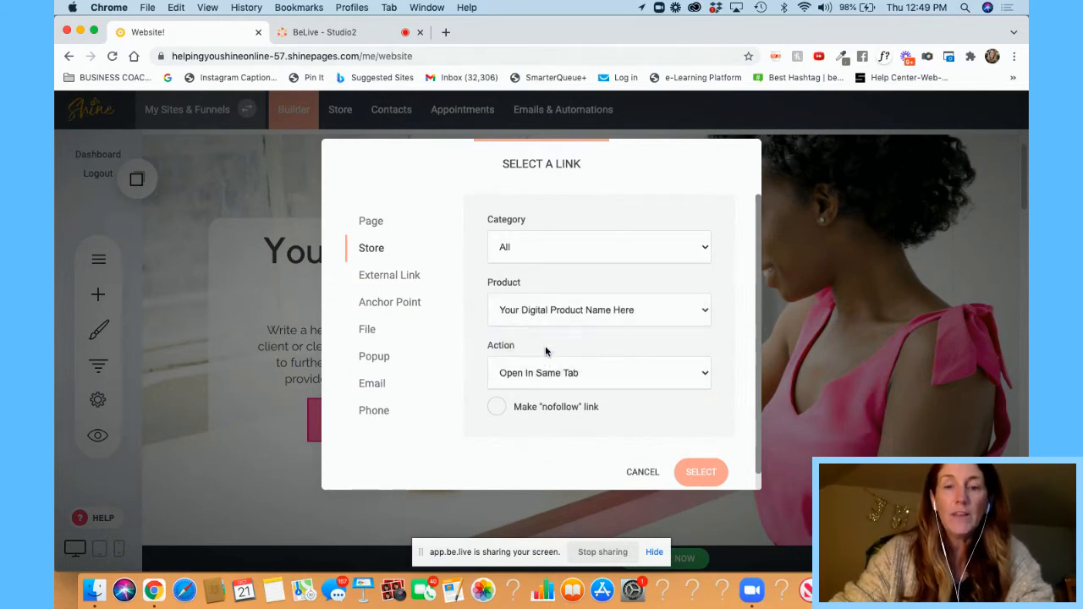
pyautogui.click(510, 373)
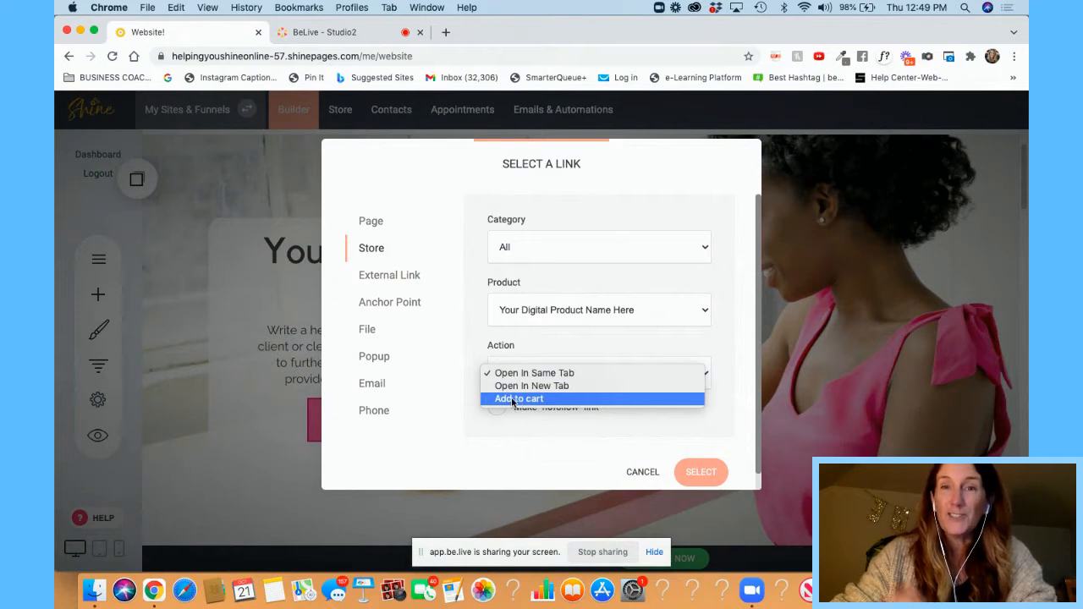
pyautogui.click(560, 399)
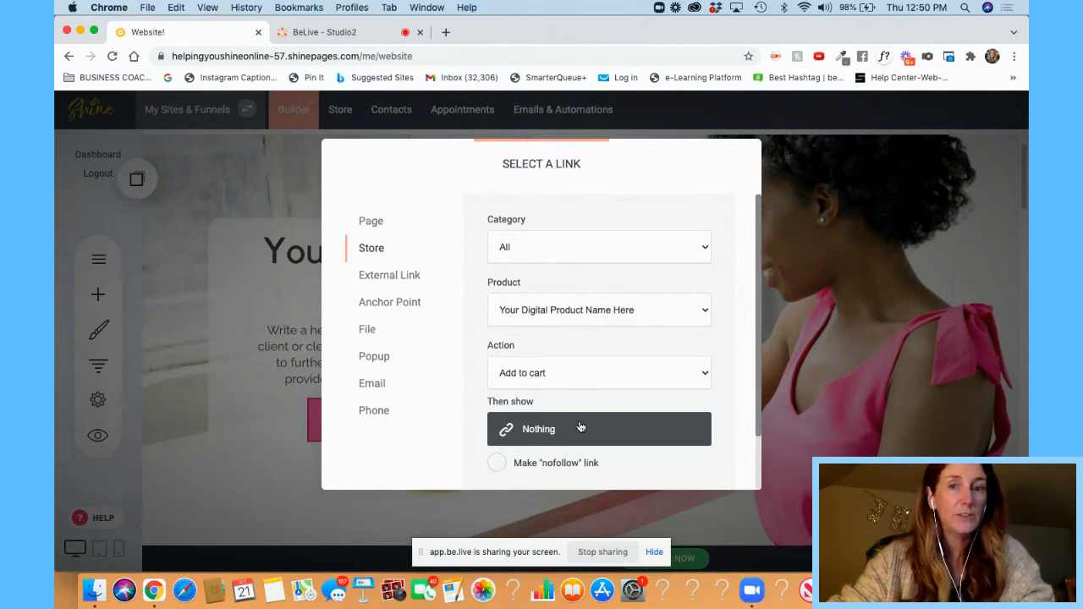
pyautogui.click(505, 426)
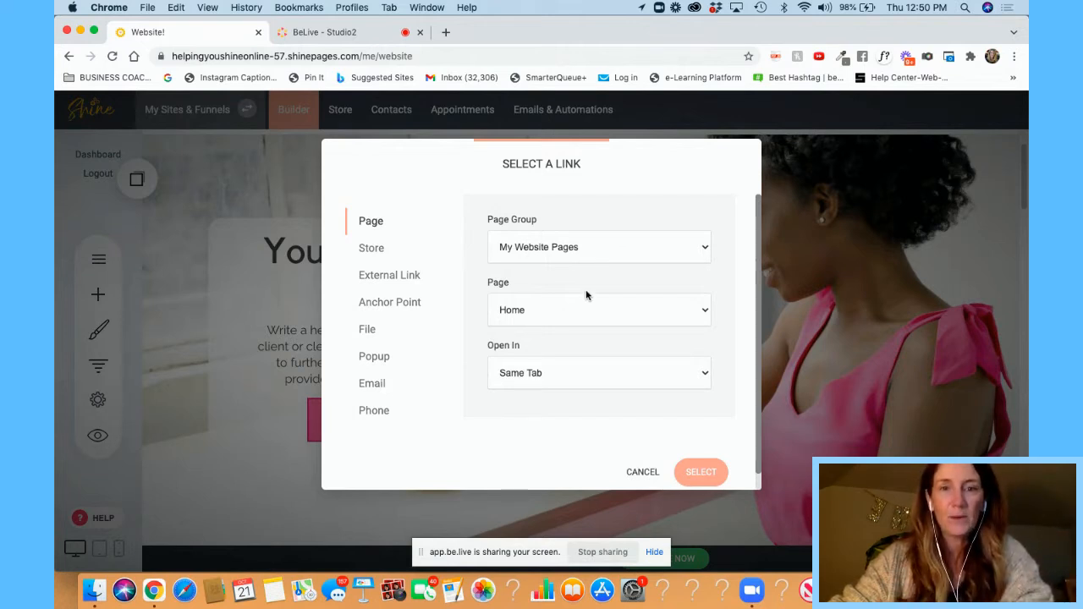
pyautogui.click(639, 474)
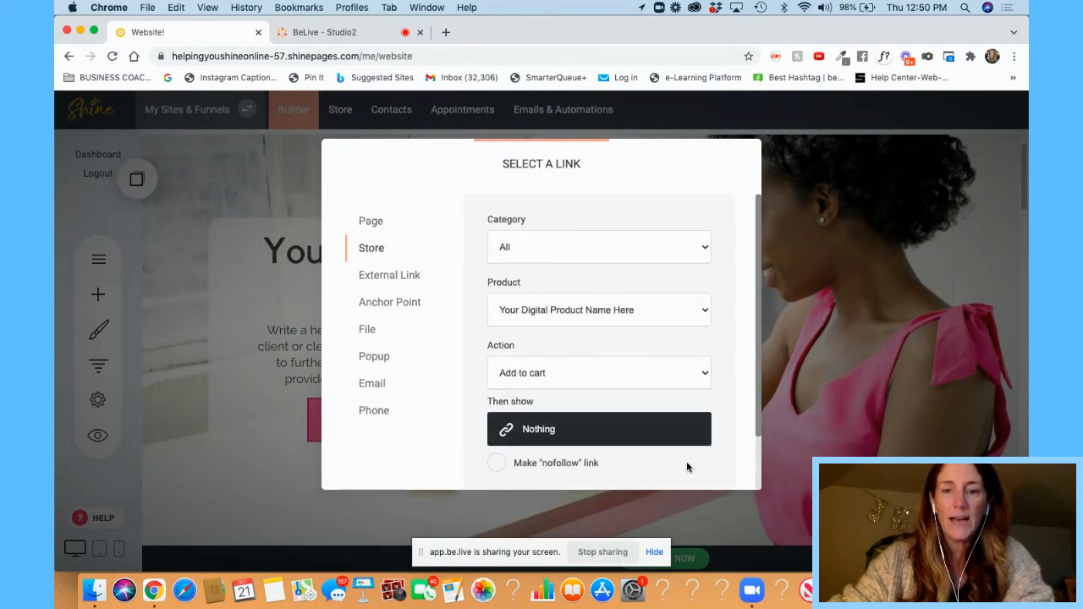
pyautogui.click(388, 277)
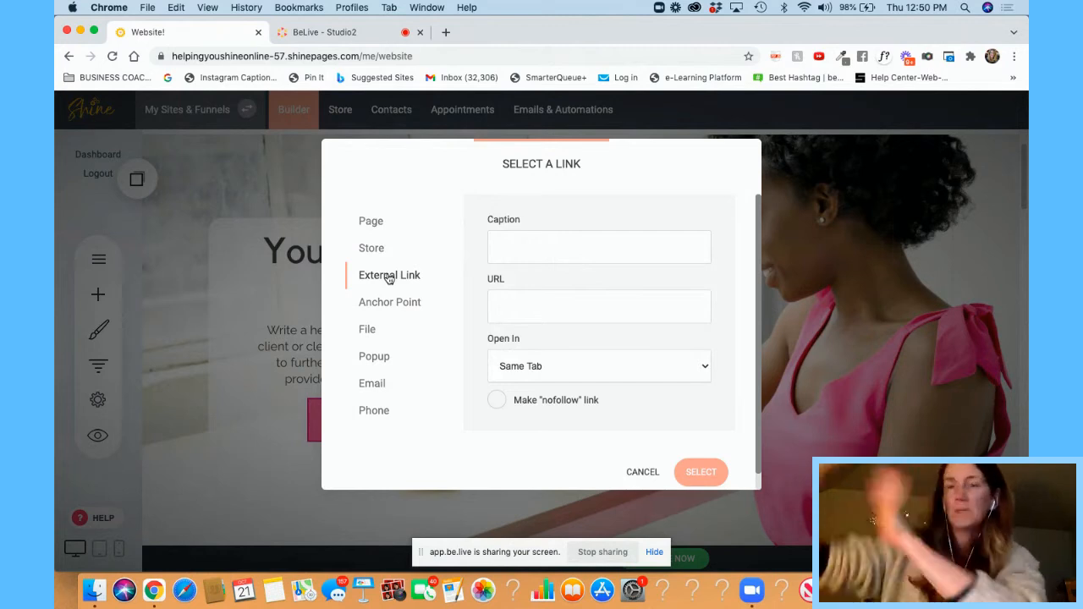
pyautogui.click(504, 307)
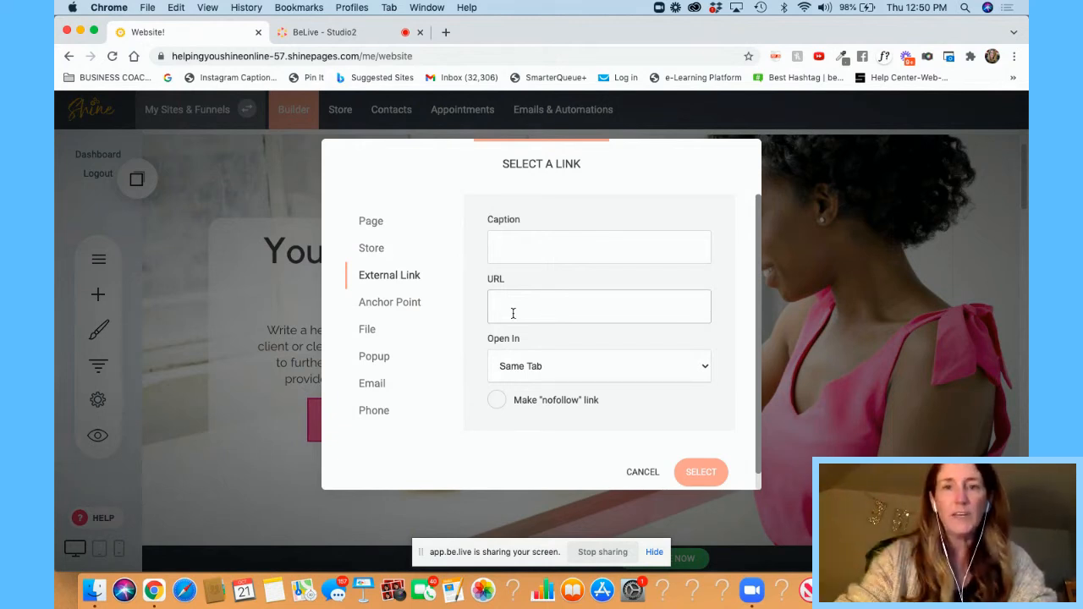
pyautogui.click(602, 372)
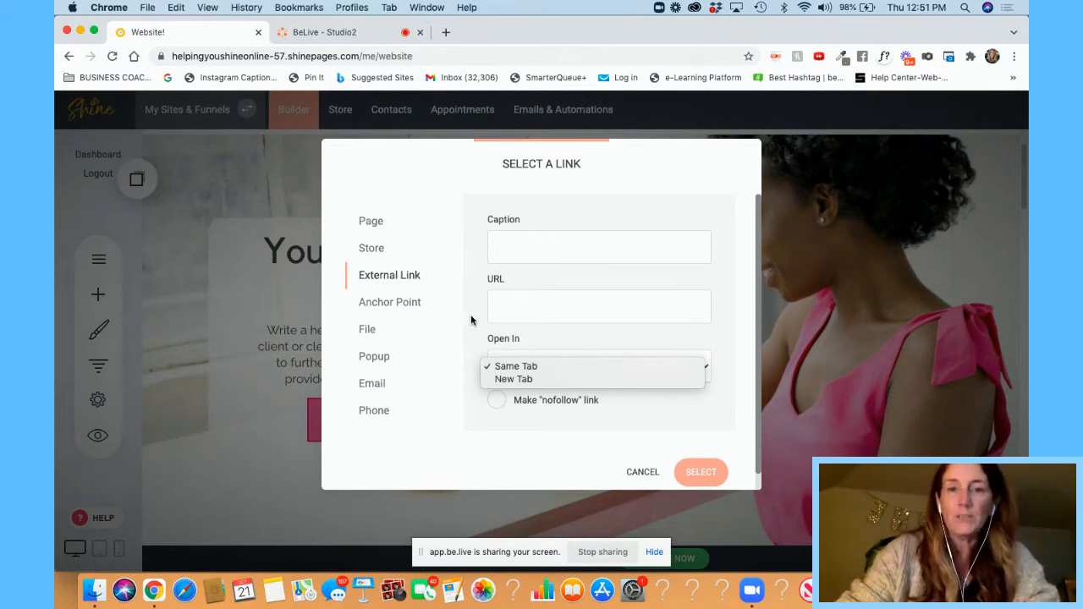
pyautogui.click(505, 313)
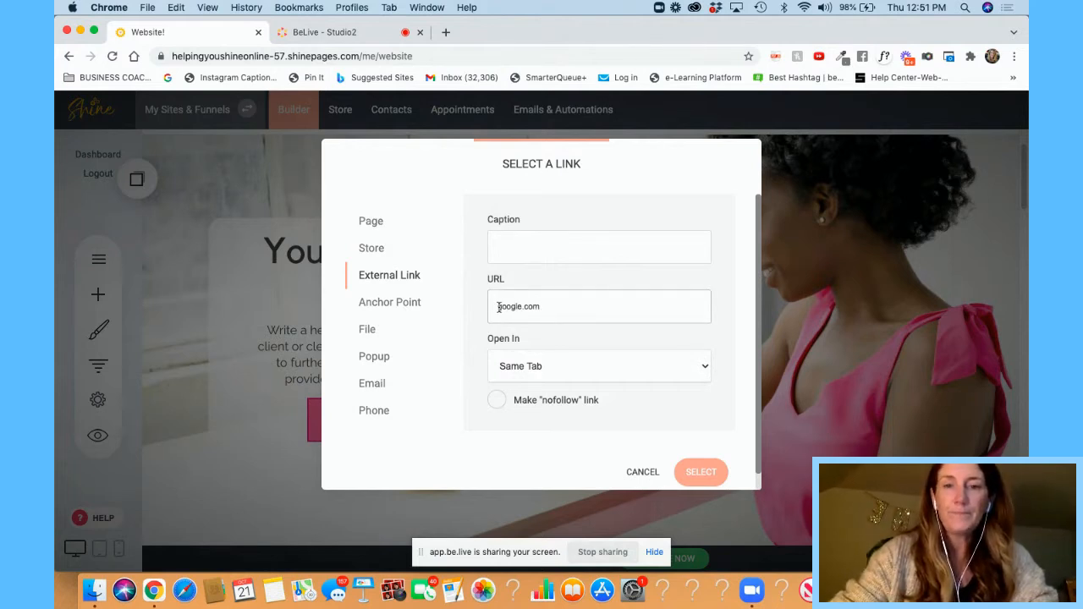
pyautogui.write('https://')
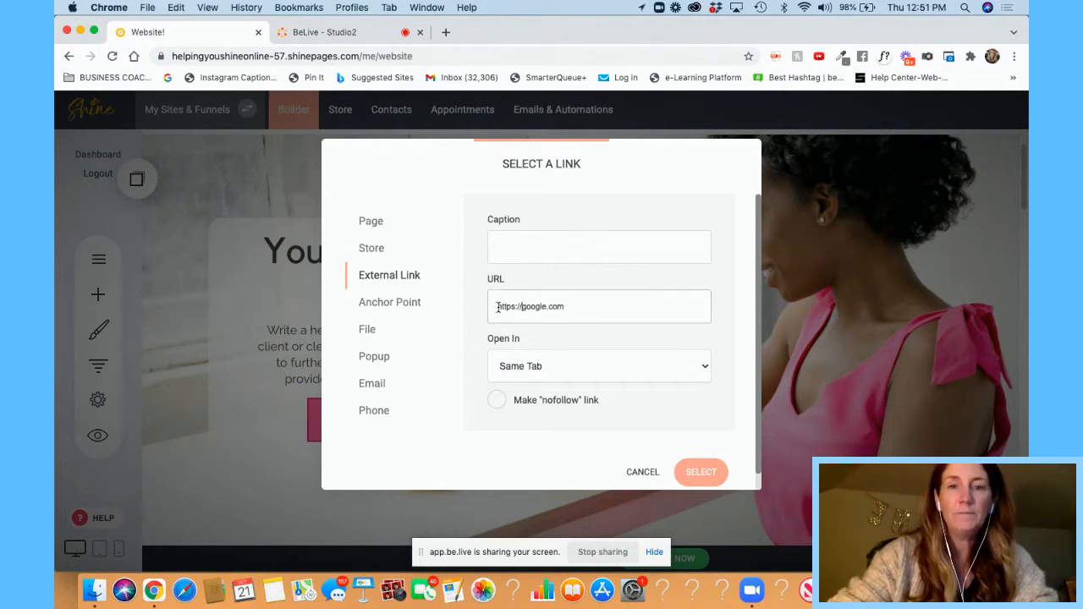
pyautogui.click(515, 370)
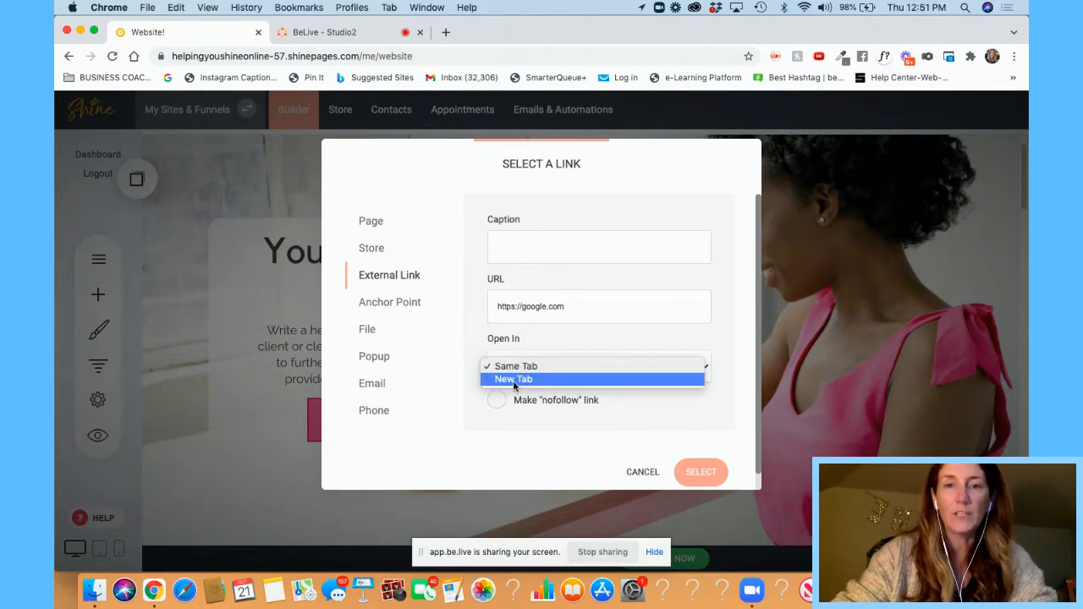
pyautogui.click(516, 379)
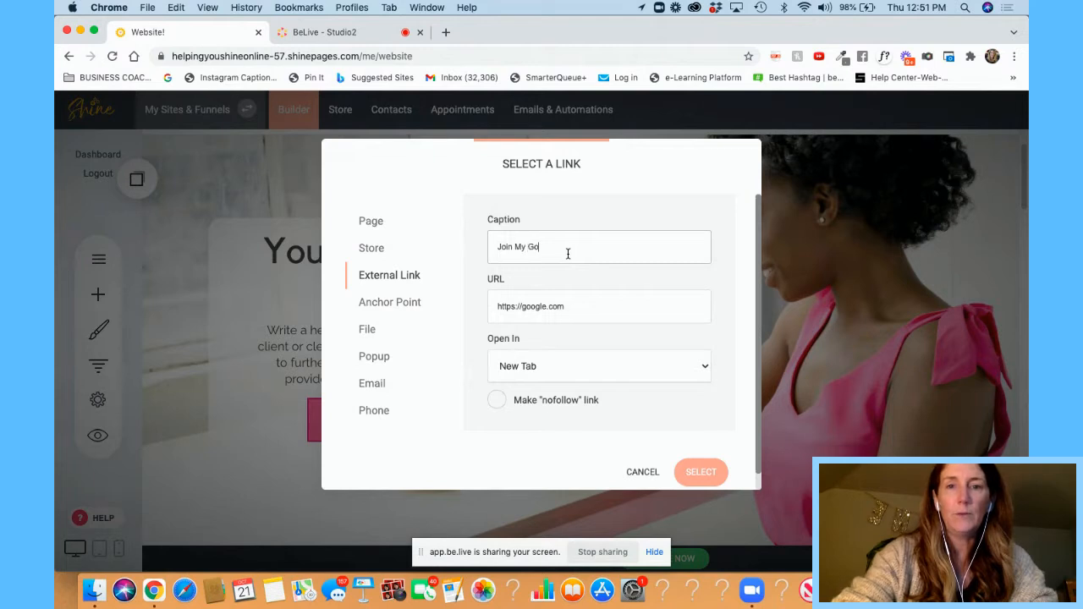
pyautogui.write('ge')
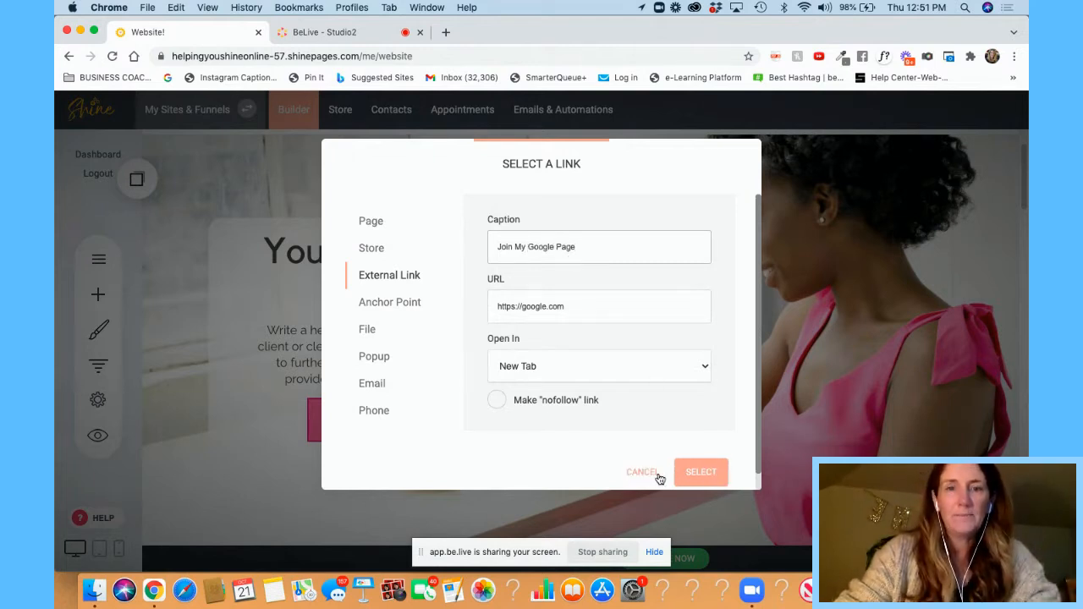
# Step: View the anchor point link options for the hero button and leave the link settings without applying a link
pyautogui.click(373, 308)
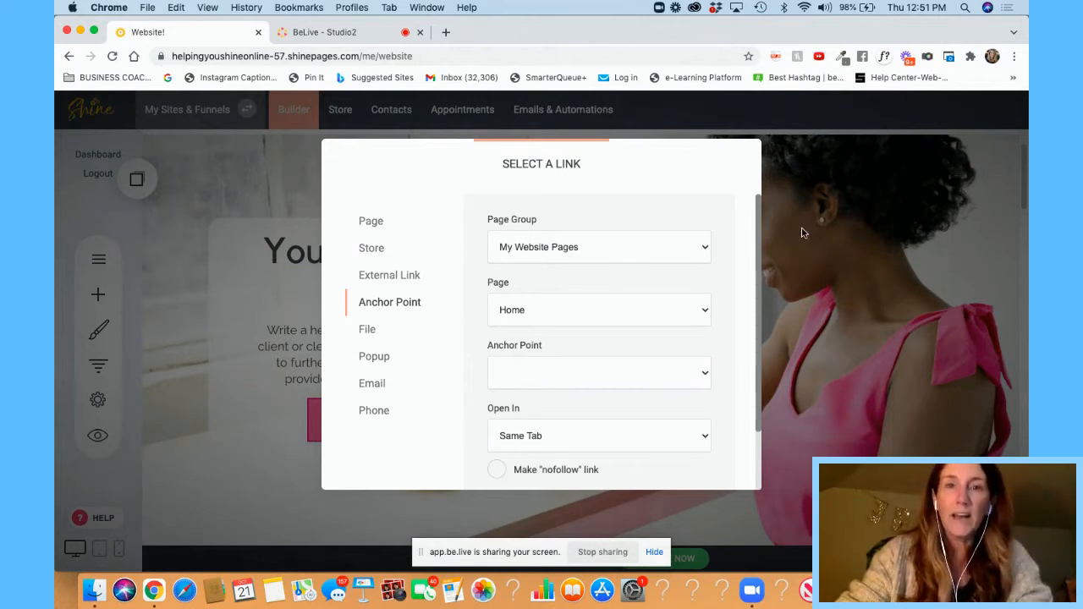
pyautogui.scroll(-2, 669, 381)
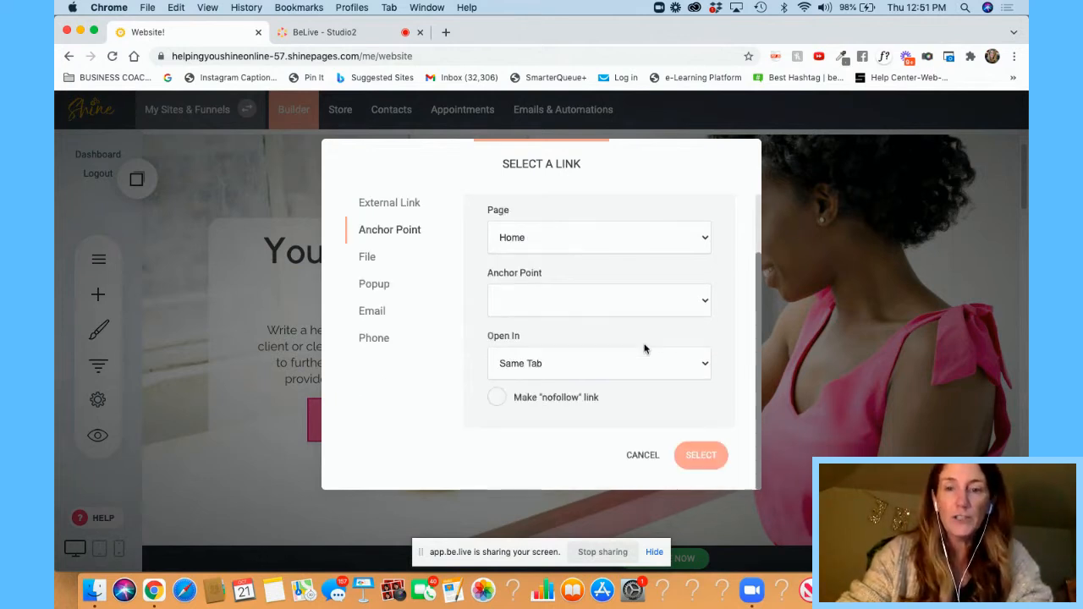
pyautogui.click(641, 457)
# Step: Add an anchor point named "Service Options" to the "Let's Make Magic Together..." block and save the page
pyautogui.scroll(-5, 720, 481)
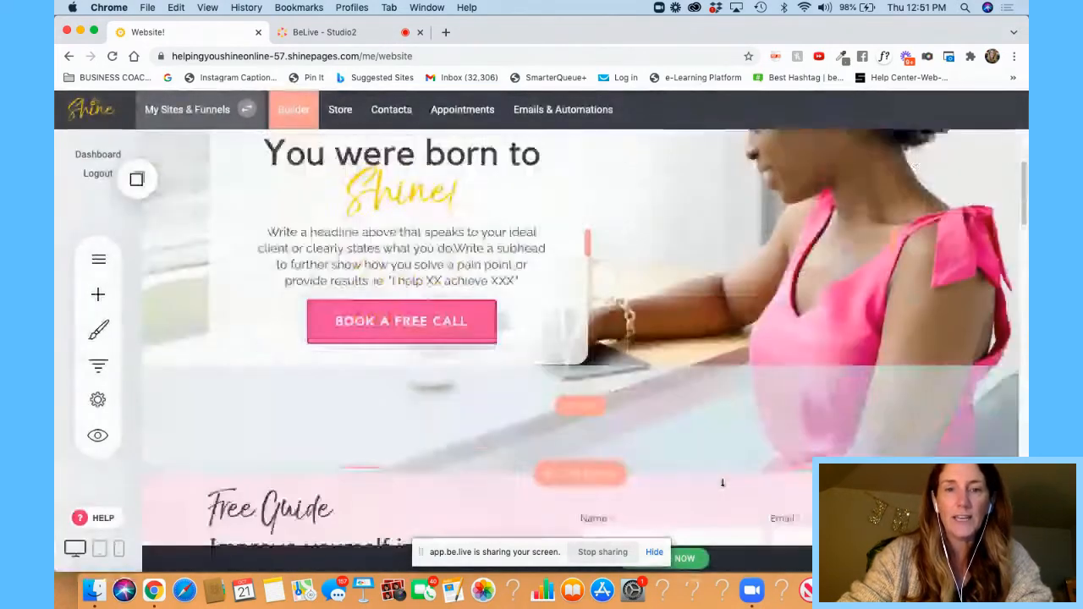
pyautogui.scroll(-10, 721, 482)
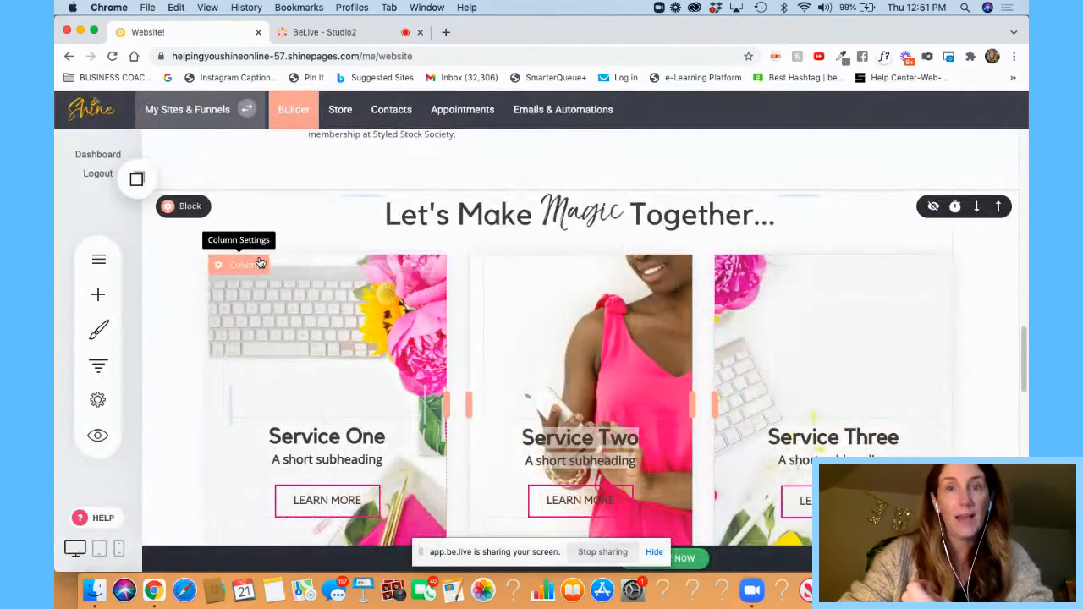
pyautogui.moveTo(186, 211)
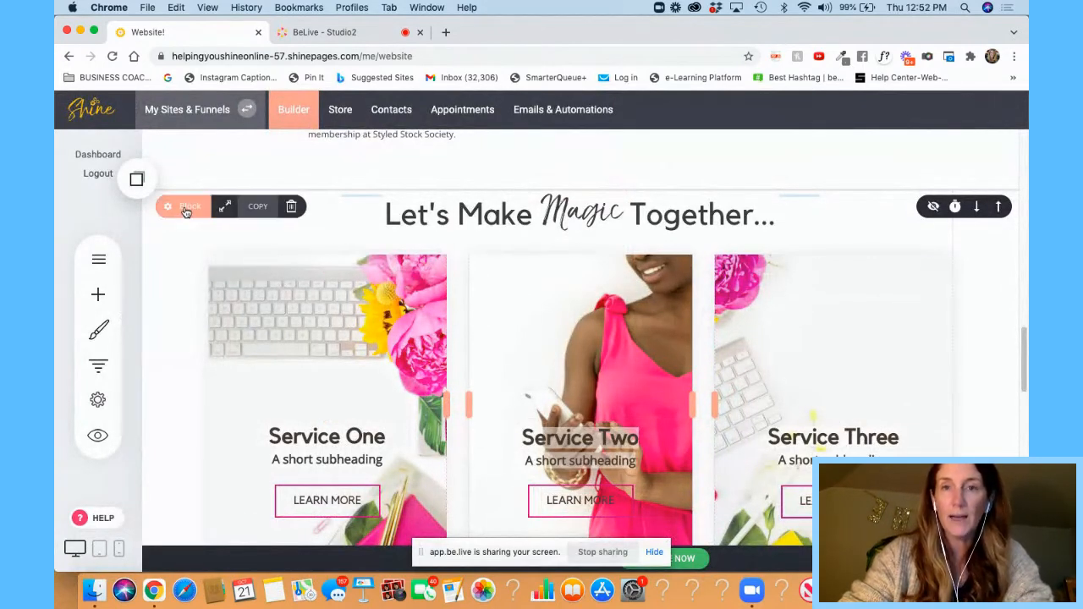
pyautogui.click(186, 210)
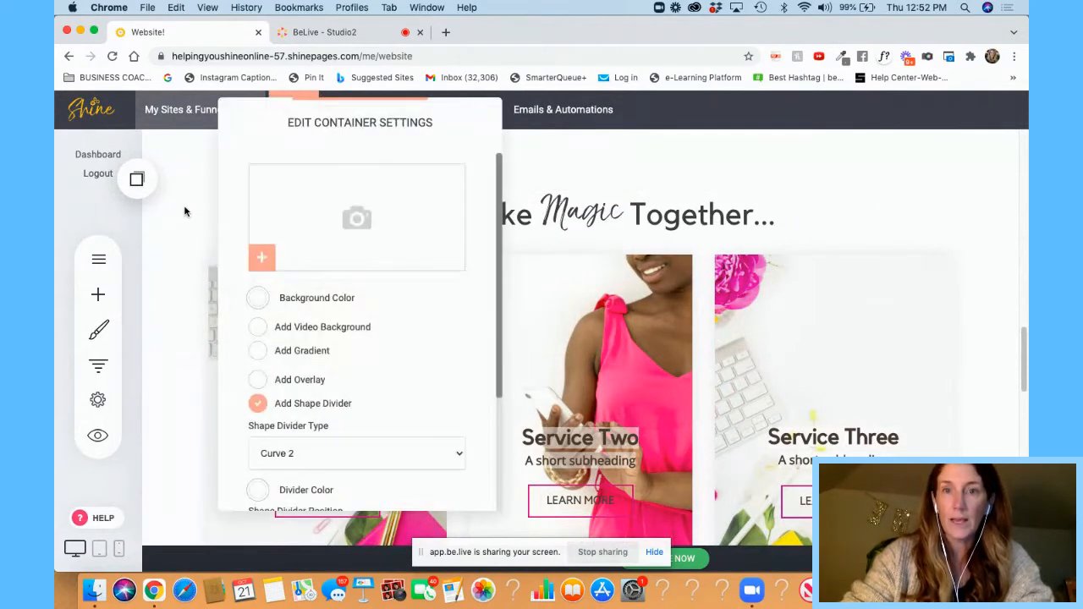
pyautogui.scroll(-3, 382, 391)
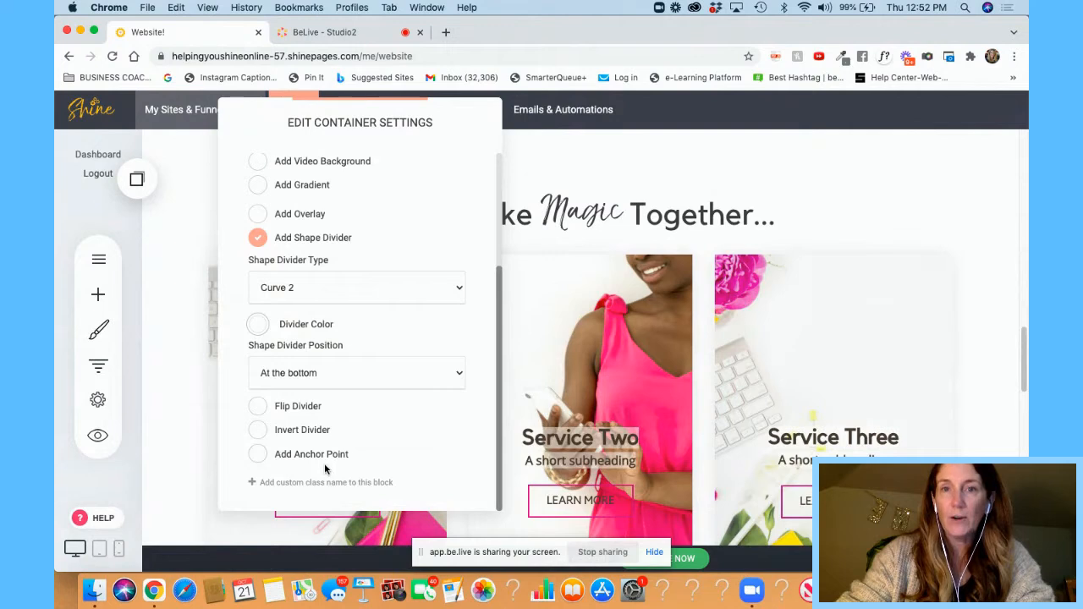
pyautogui.click(258, 456)
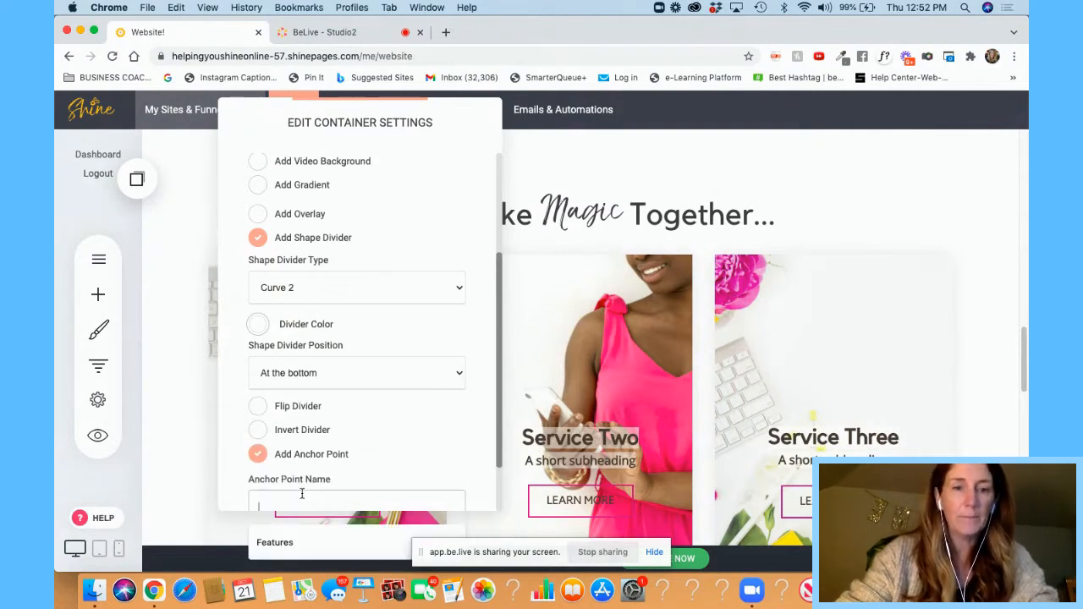
pyautogui.click(301, 494)
pyautogui.write('Serav')
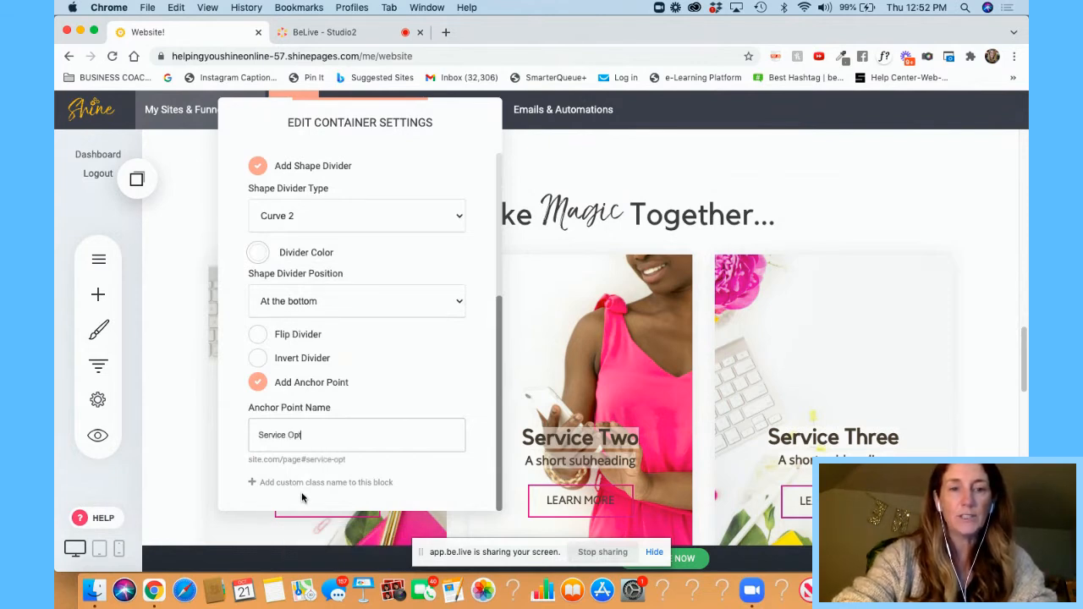
pyautogui.write('tions')
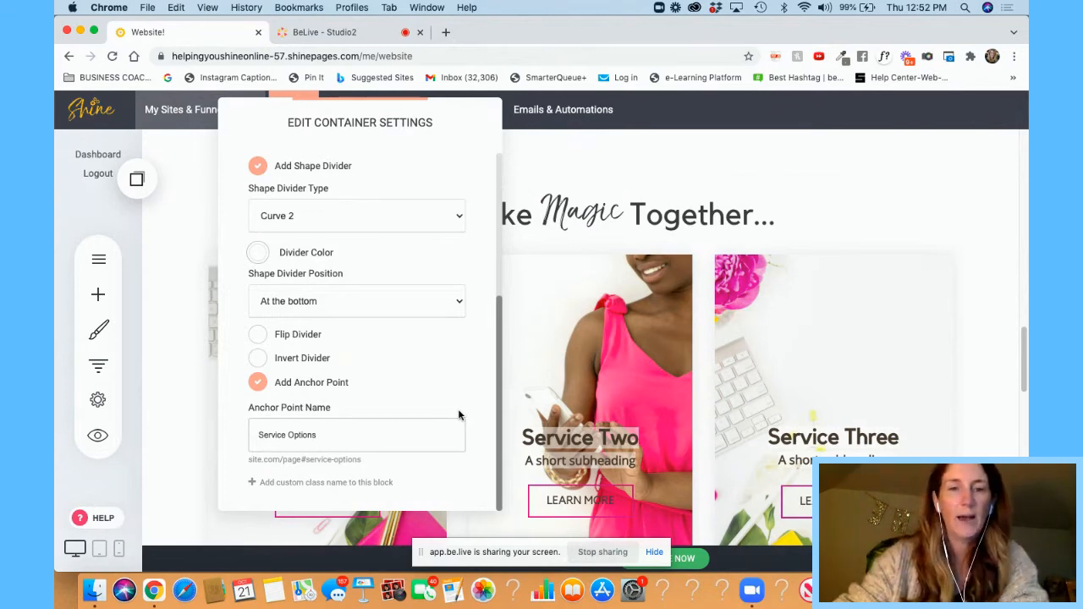
pyautogui.click(674, 302)
pyautogui.click(907, 114)
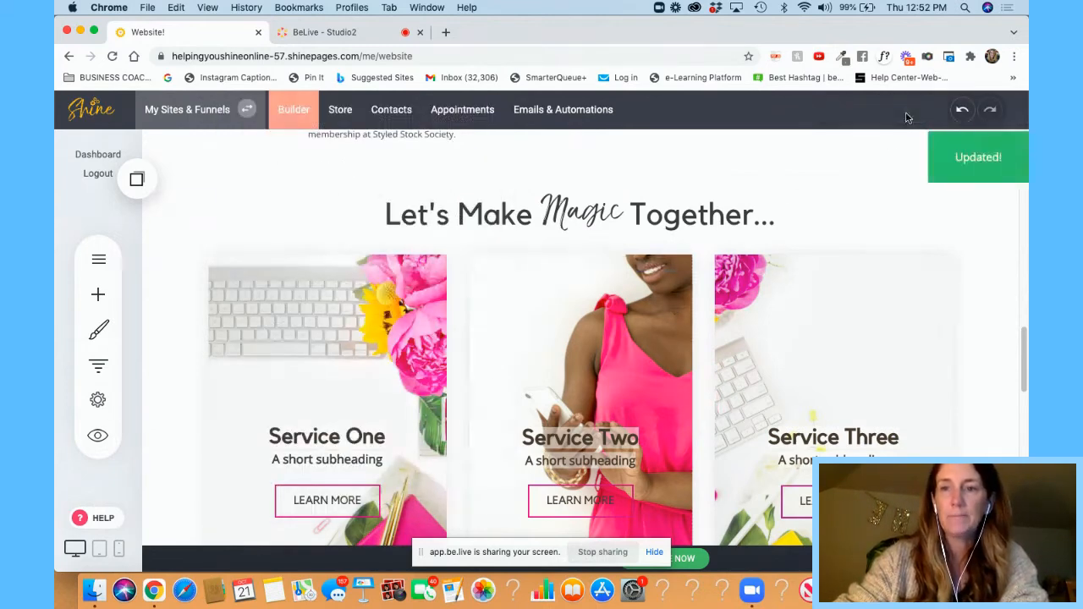
# Step: Link the hero "Book a Free Call" button to the "Service Options" anchor point on the Home page
pyautogui.scroll(10, 376, 507)
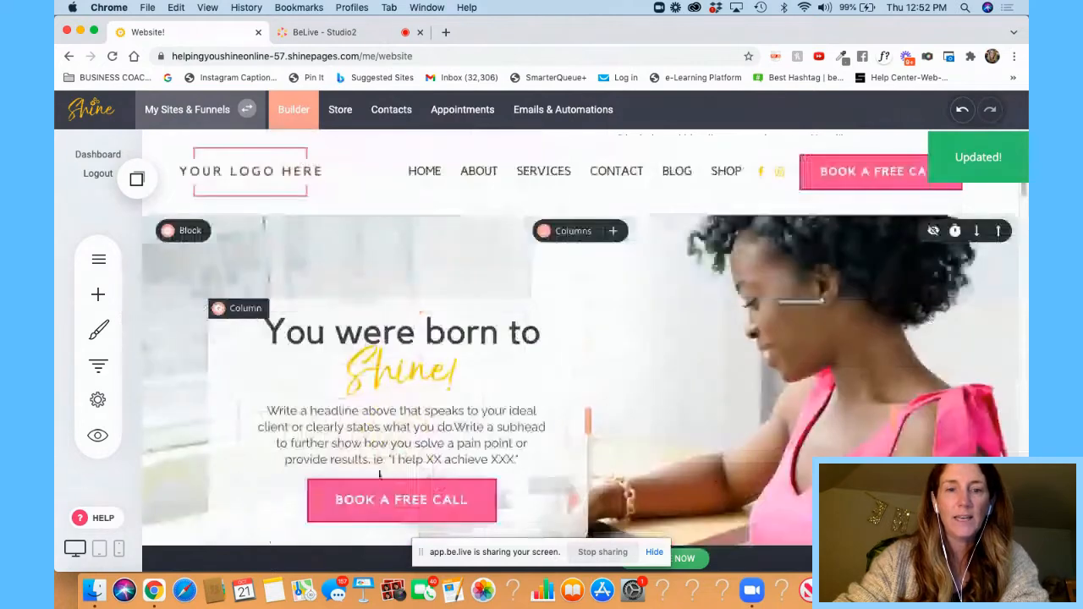
pyautogui.click(377, 510)
pyautogui.click(287, 459)
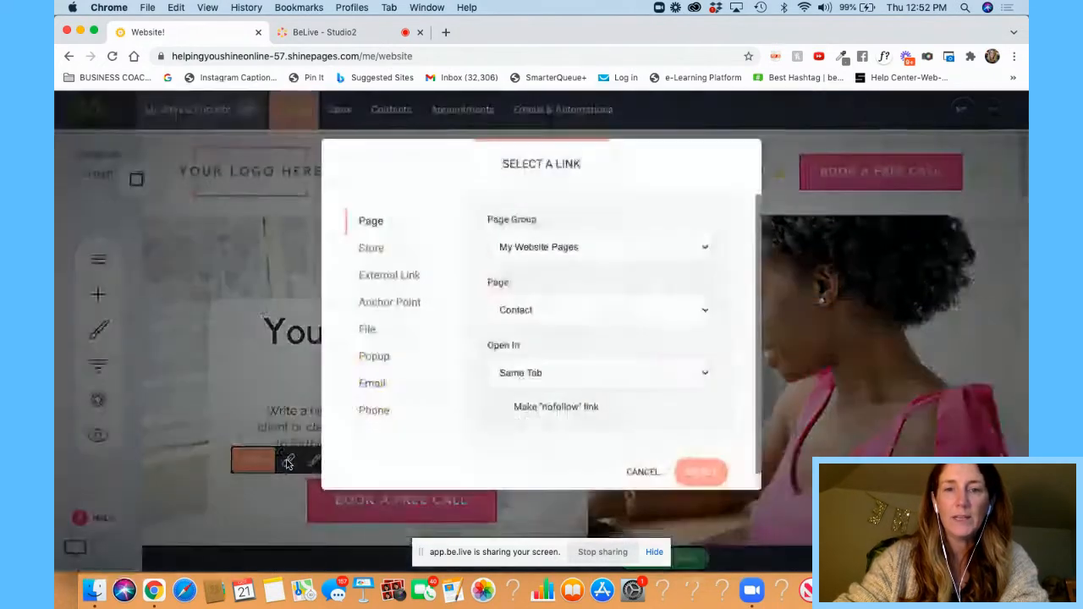
pyautogui.click(361, 302)
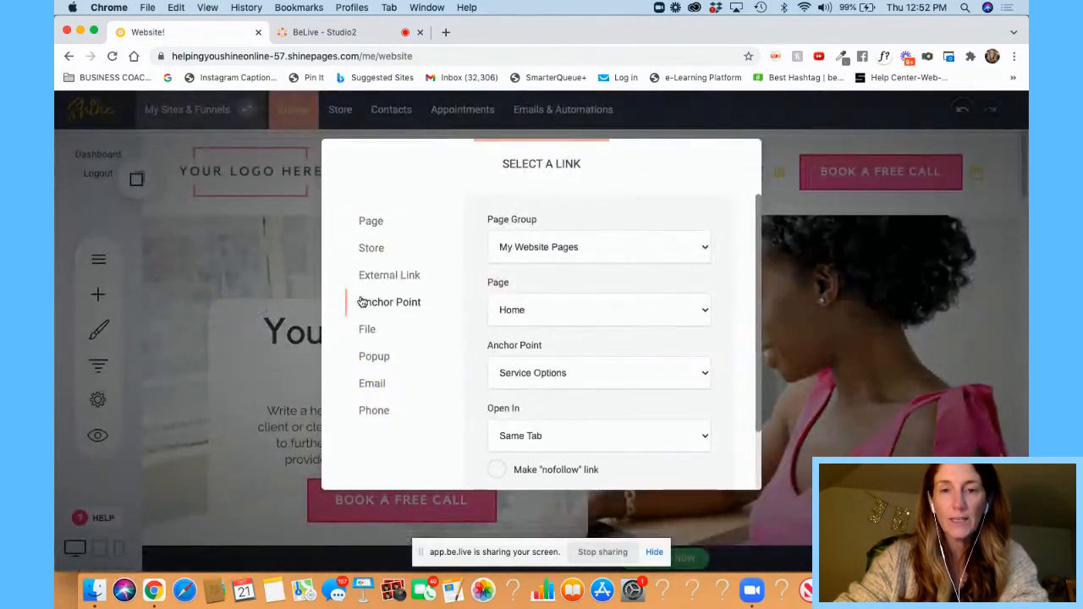
pyautogui.click(589, 315)
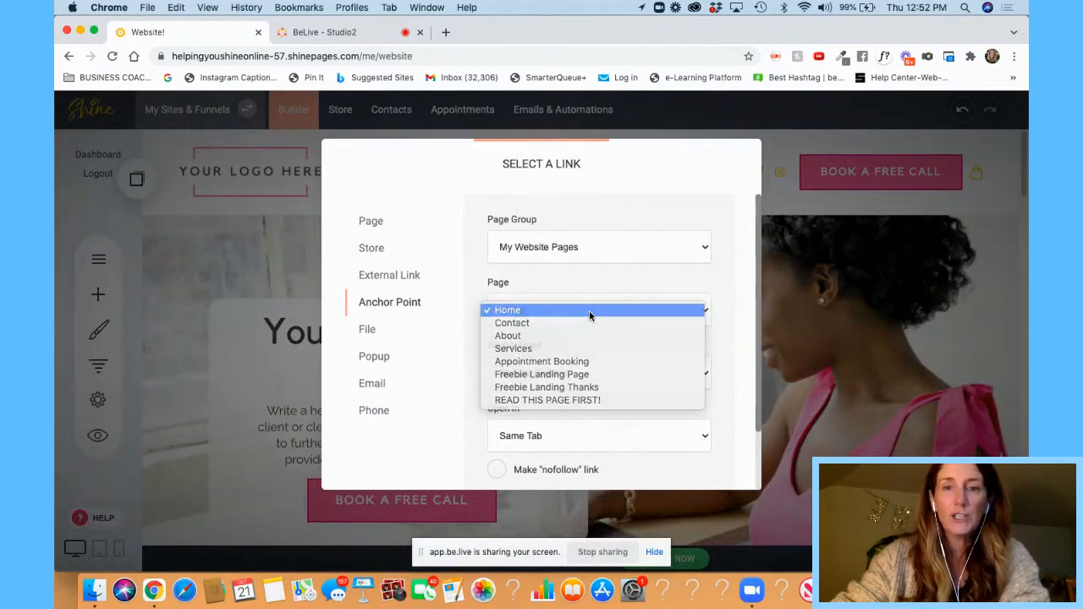
pyautogui.click(589, 313)
pyautogui.click(578, 377)
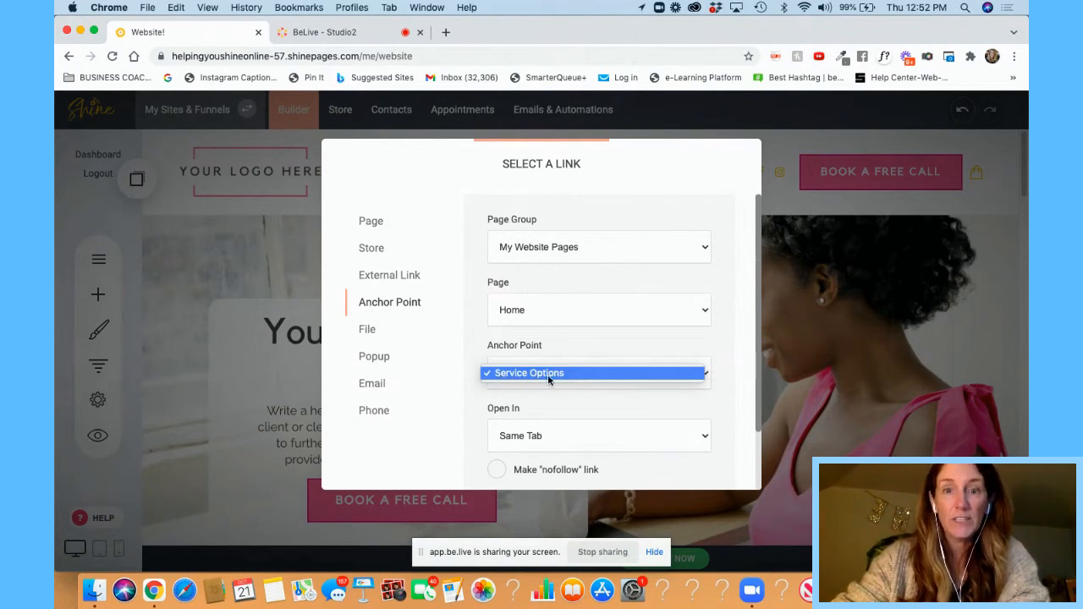
pyautogui.click(548, 381)
pyautogui.scroll(-2, 580, 405)
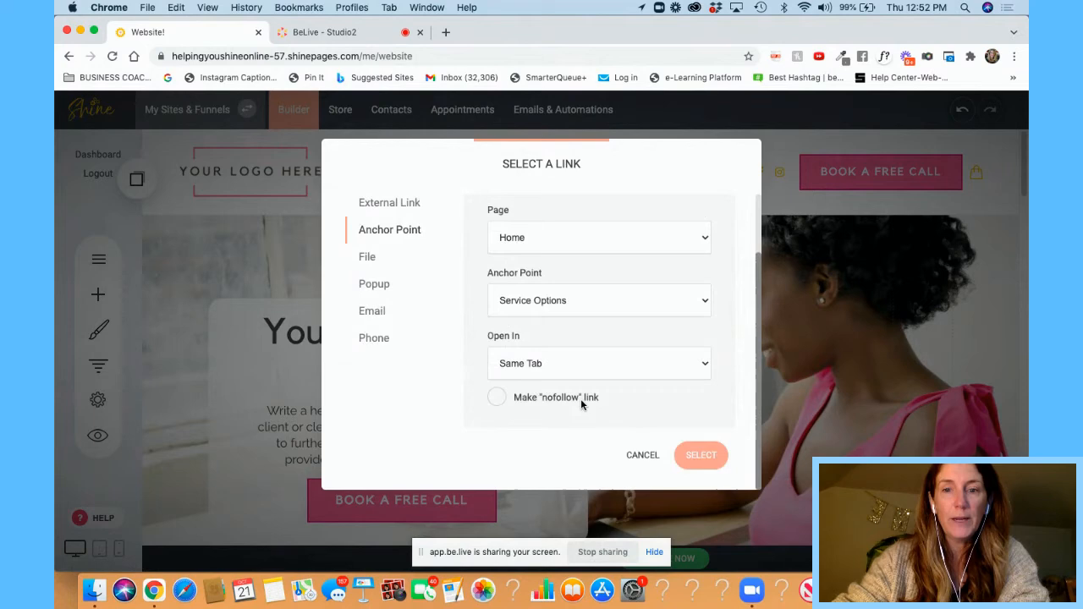
pyautogui.click(702, 456)
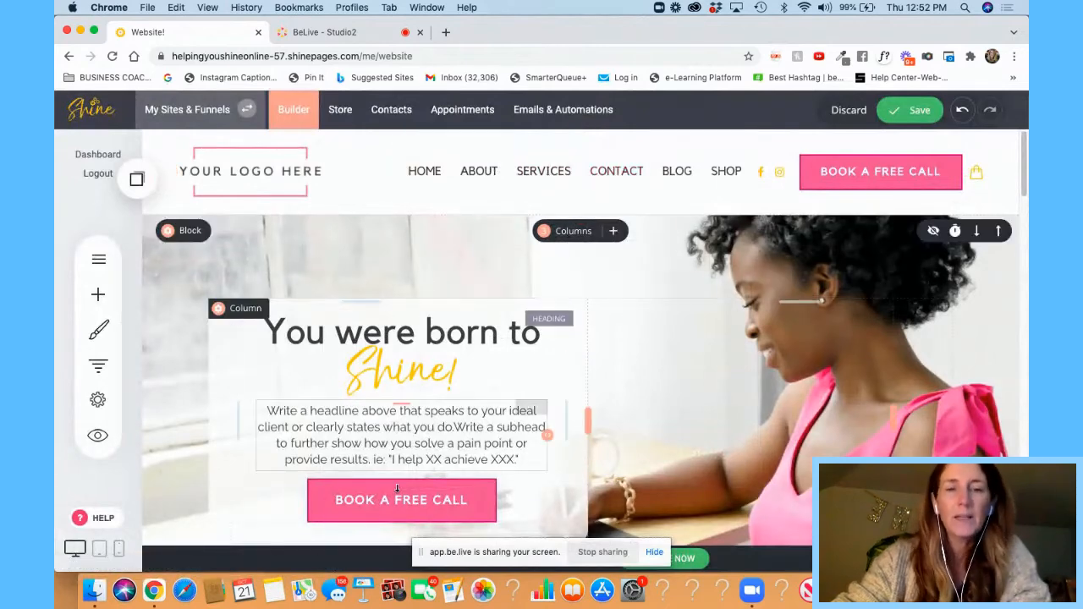
# Step: Change the hero button's text to "SERVICE OPTIONS" and save the page
pyautogui.moveTo(375, 500)
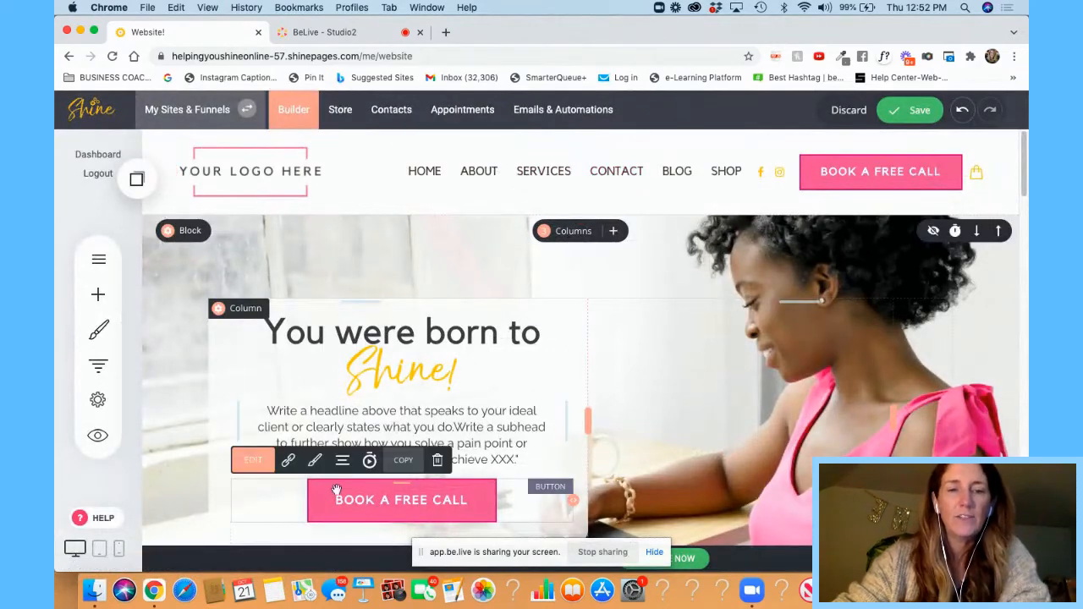
pyautogui.click(256, 461)
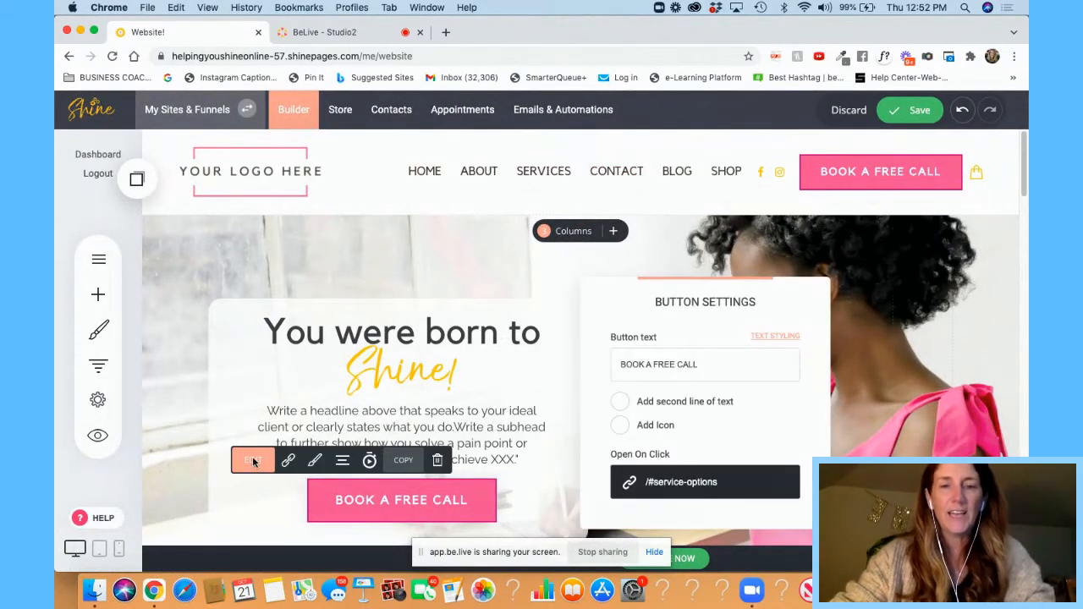
pyautogui.click(692, 362)
pyautogui.moveTo(692, 362); pyautogui.dragTo(564, 364)
pyautogui.write('SERVICE')
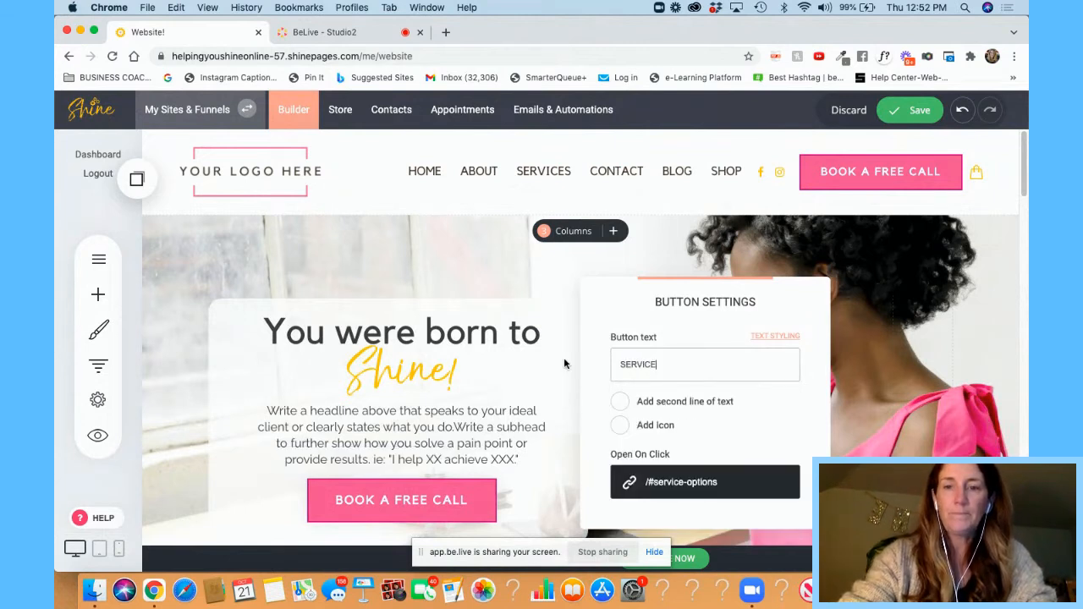
pyautogui.write(' OPTIONS')
pyautogui.click(903, 110)
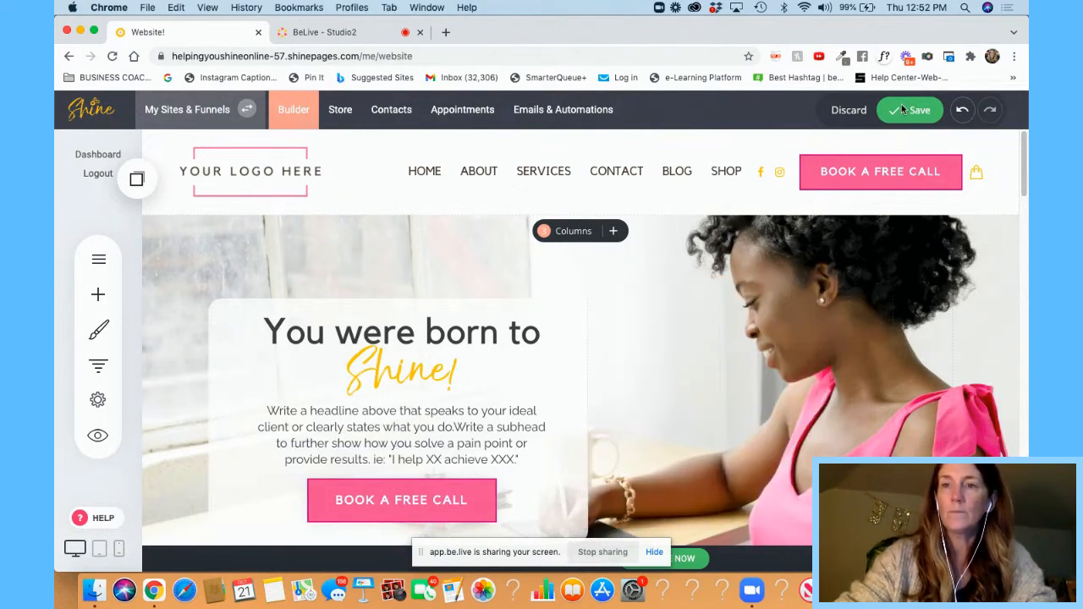
# Step: Preview the site, test the "Service Options" button's anchor link, and return to the builder
pyautogui.click(98, 435)
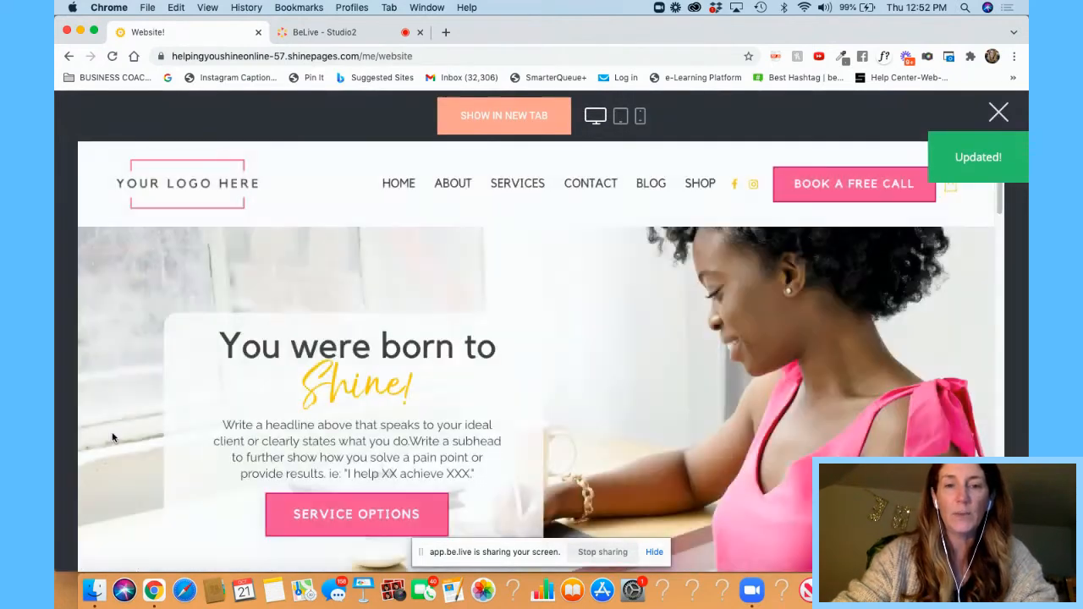
pyautogui.click(349, 518)
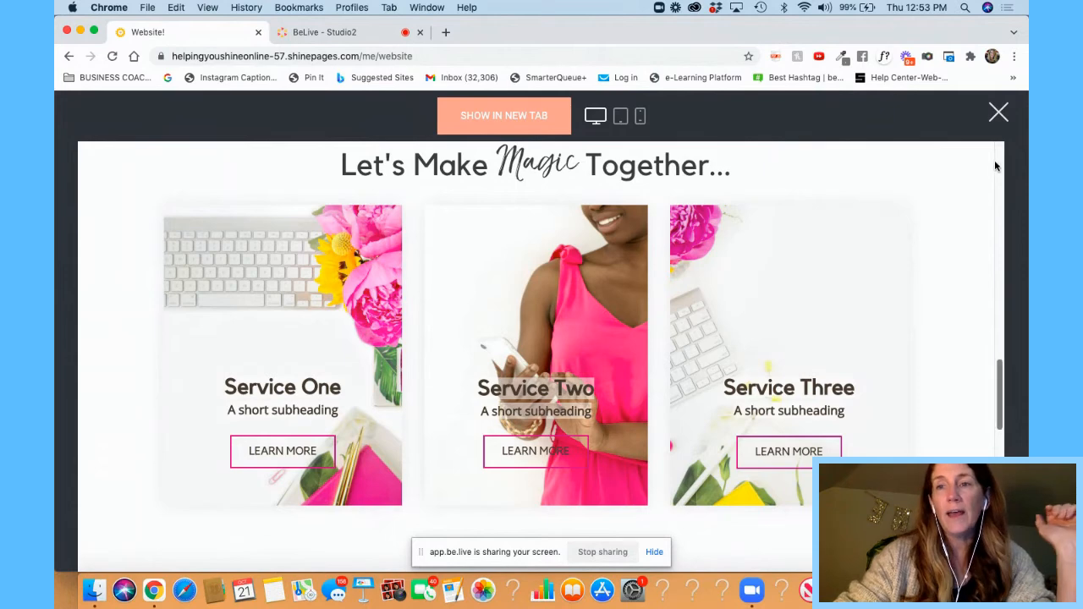
pyautogui.click(997, 114)
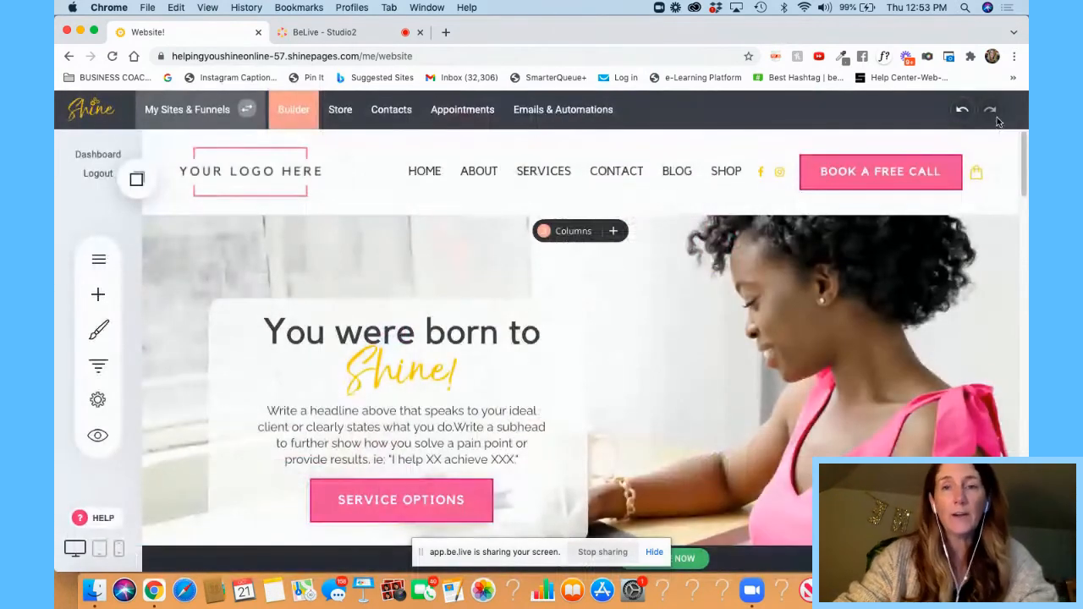
# Step: Change the hero "Service Options" button's link to the file "EXAMPLE PDF DOCUMENT.pdf" from the Images folder
pyautogui.click(379, 508)
pyautogui.click(288, 461)
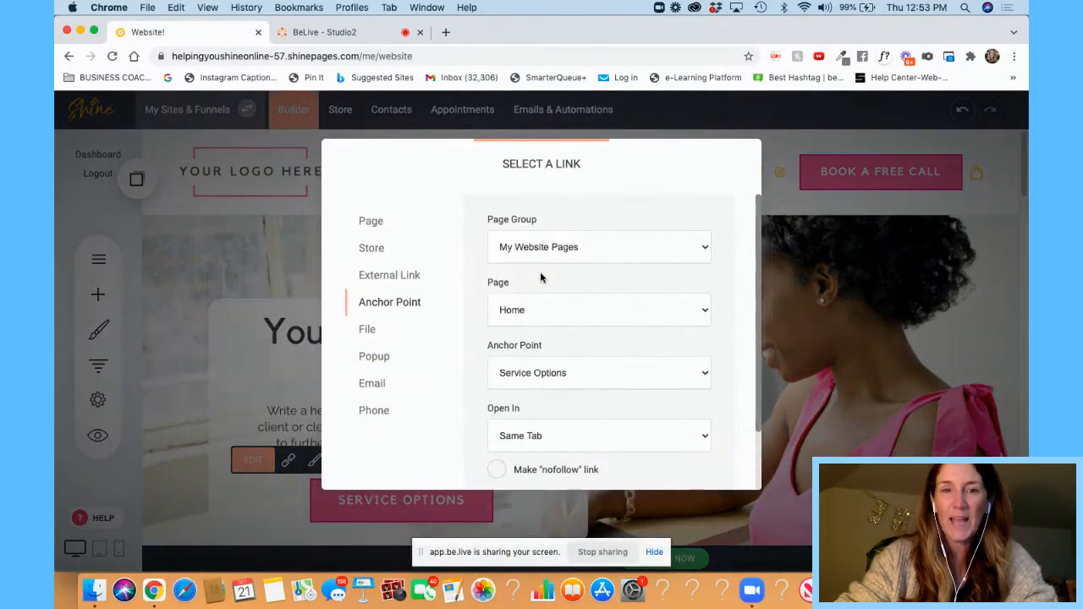
pyautogui.click(367, 330)
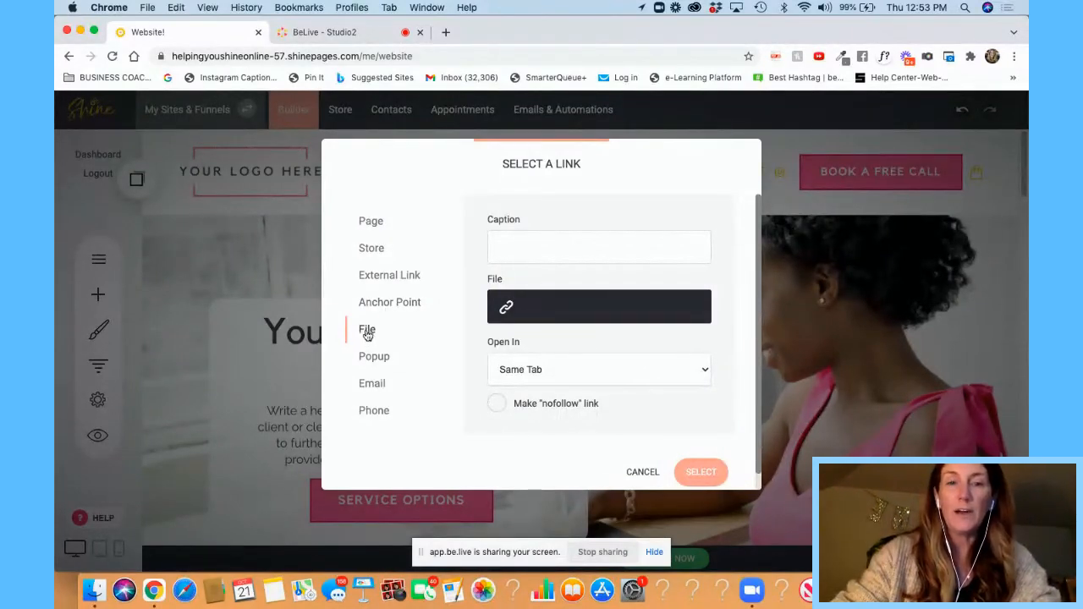
pyautogui.click(506, 310)
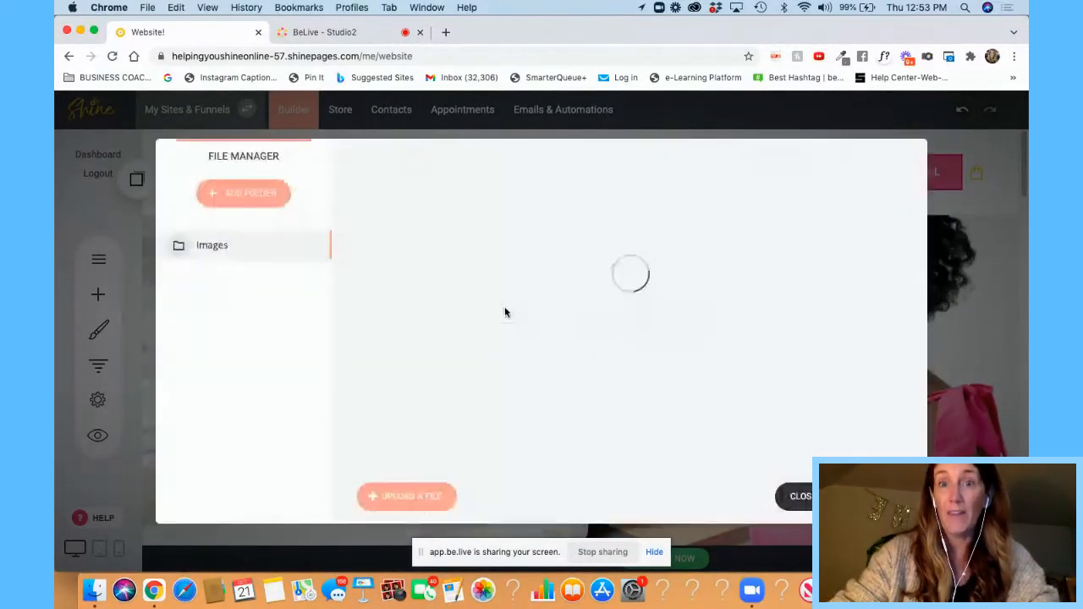
pyautogui.moveTo(442, 261)
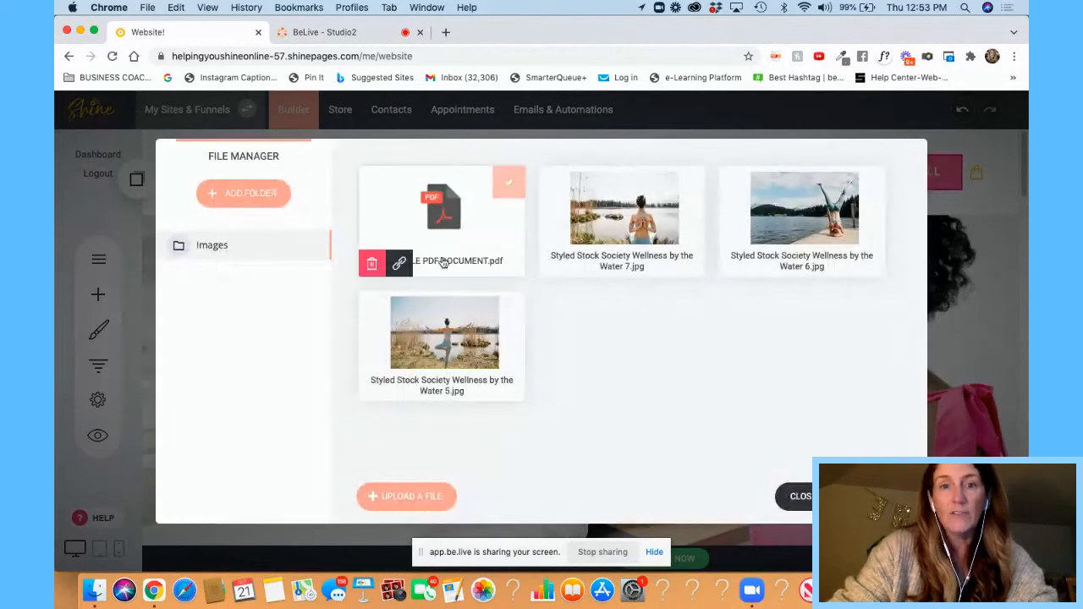
pyautogui.click(429, 200)
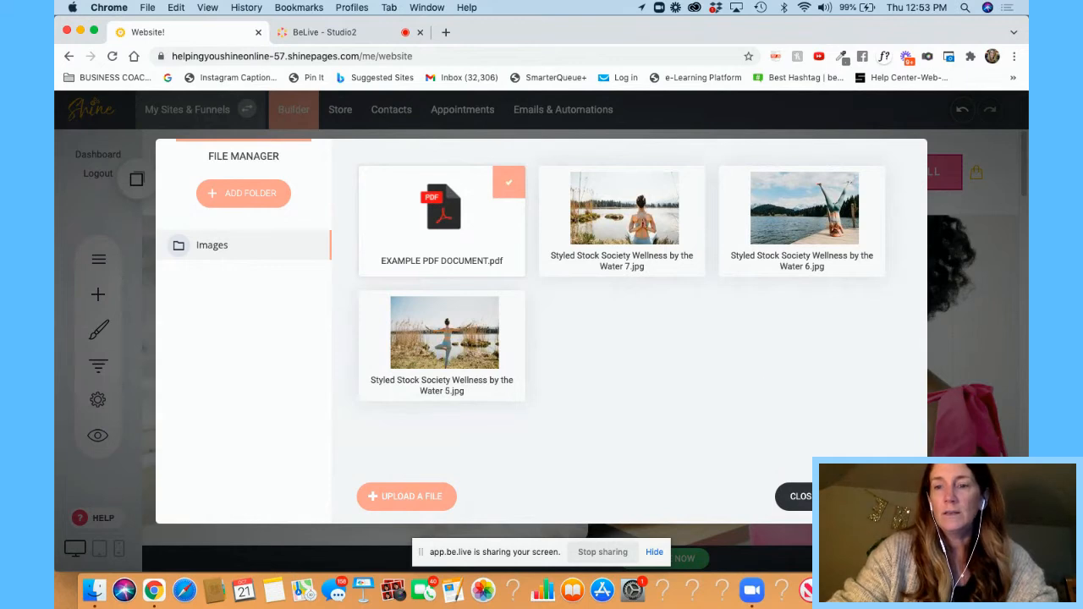
# Step: Set the file link to open in a new tab with the caption "MY PDF" and apply it
pyautogui.click(594, 369)
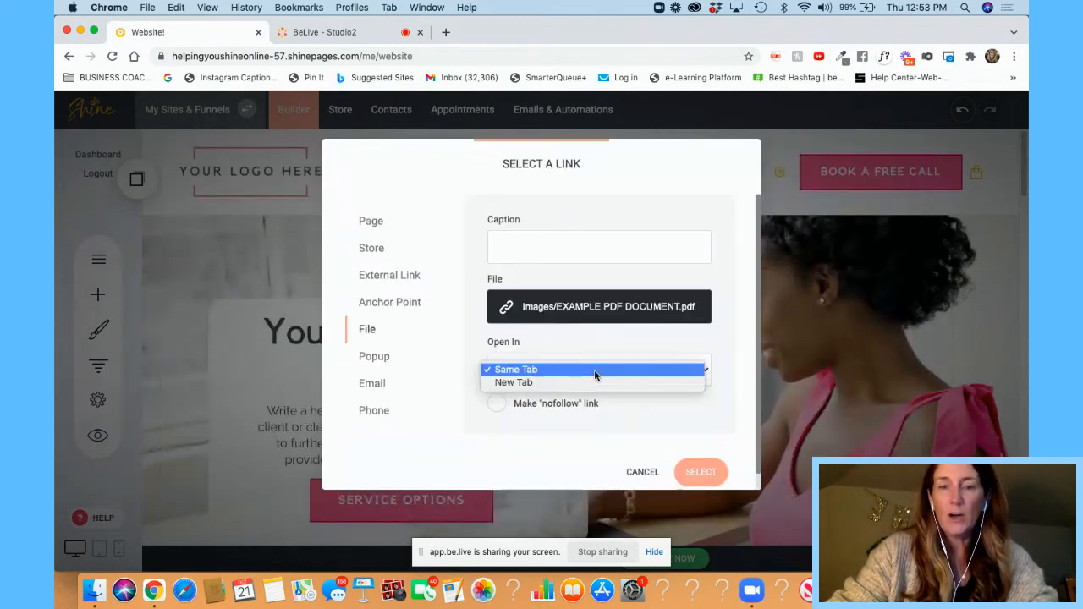
pyautogui.click(567, 383)
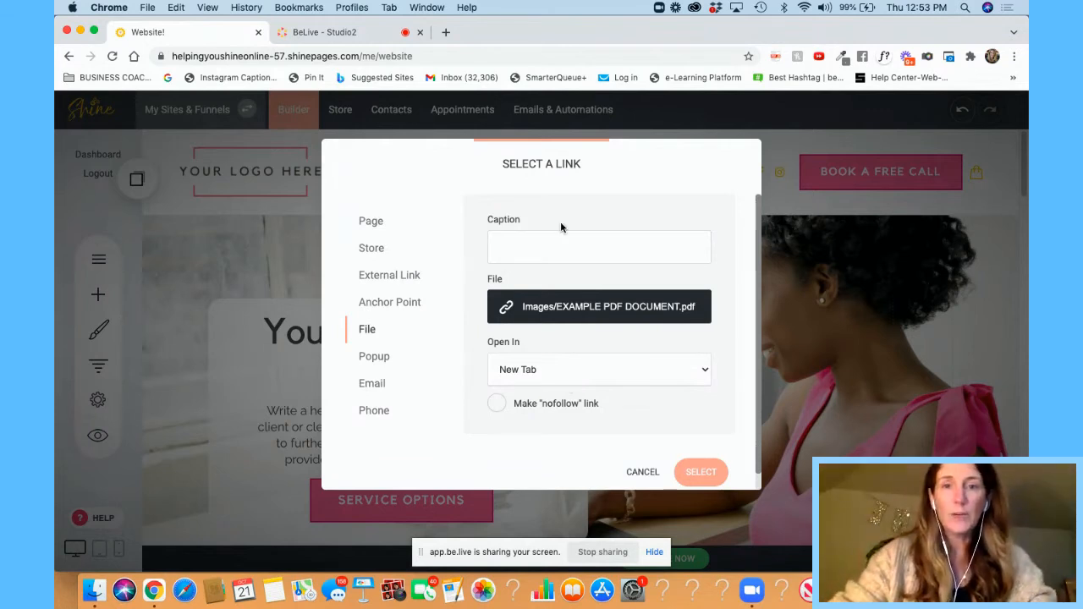
pyautogui.click(538, 250)
pyautogui.write('MY P')
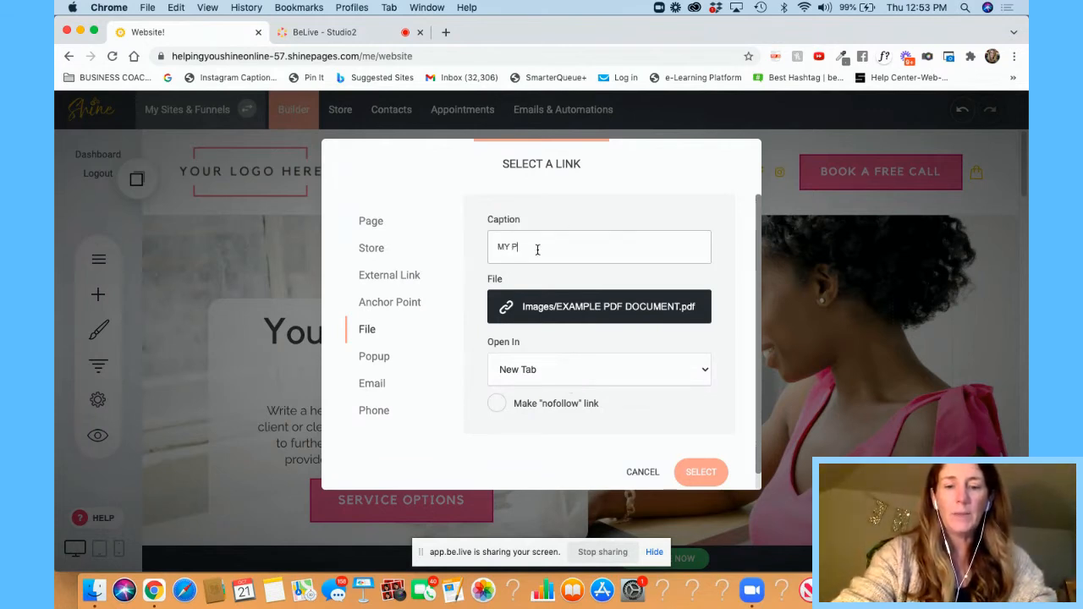
pyautogui.write('DF')
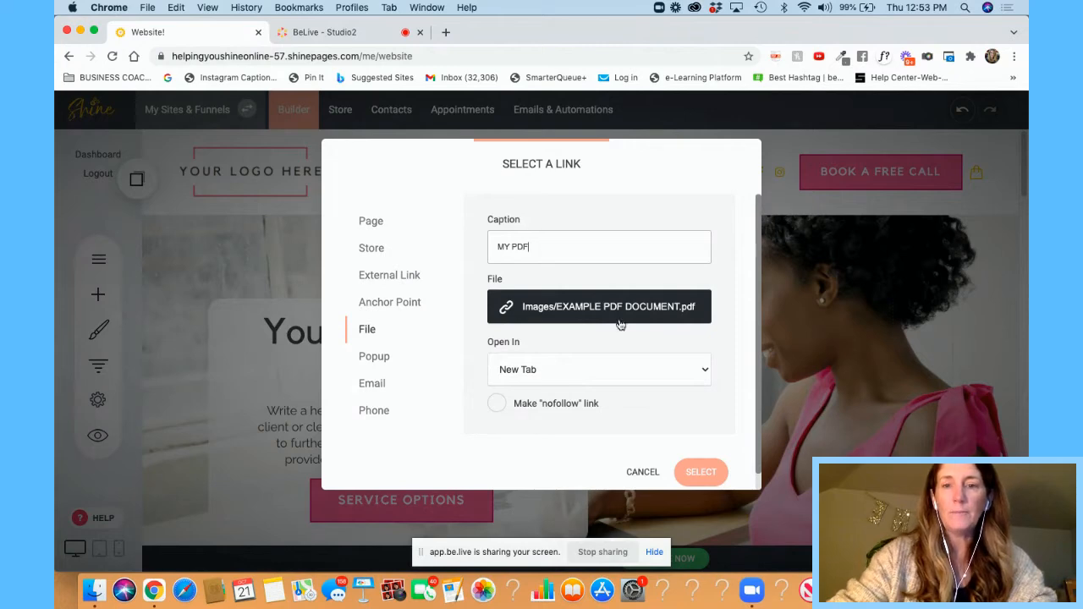
pyautogui.click(702, 469)
# Step: Change the hero button's text to "DOWNLOAD NOW!" and save the page
pyautogui.click(372, 499)
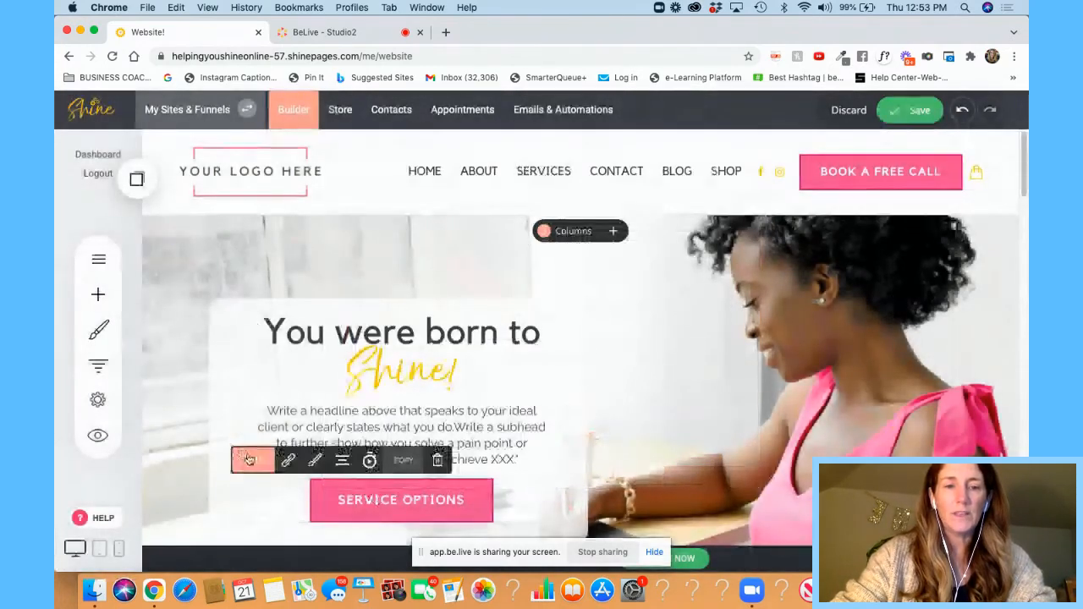
pyautogui.click(703, 362)
pyautogui.moveTo(703, 362); pyautogui.dragTo(581, 365)
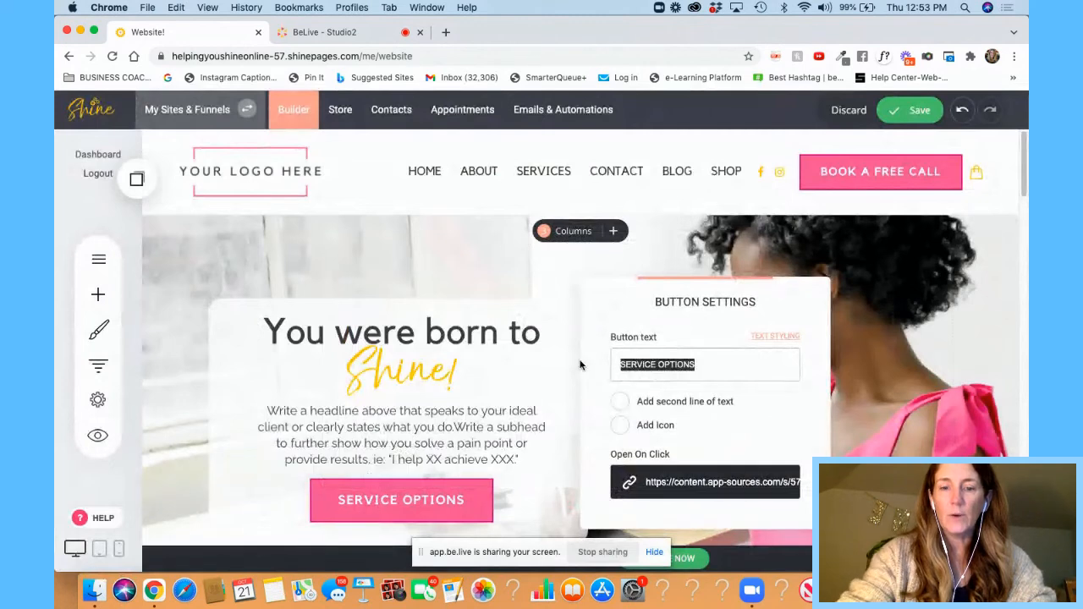
pyautogui.write('DOWNLOAD NOW!')
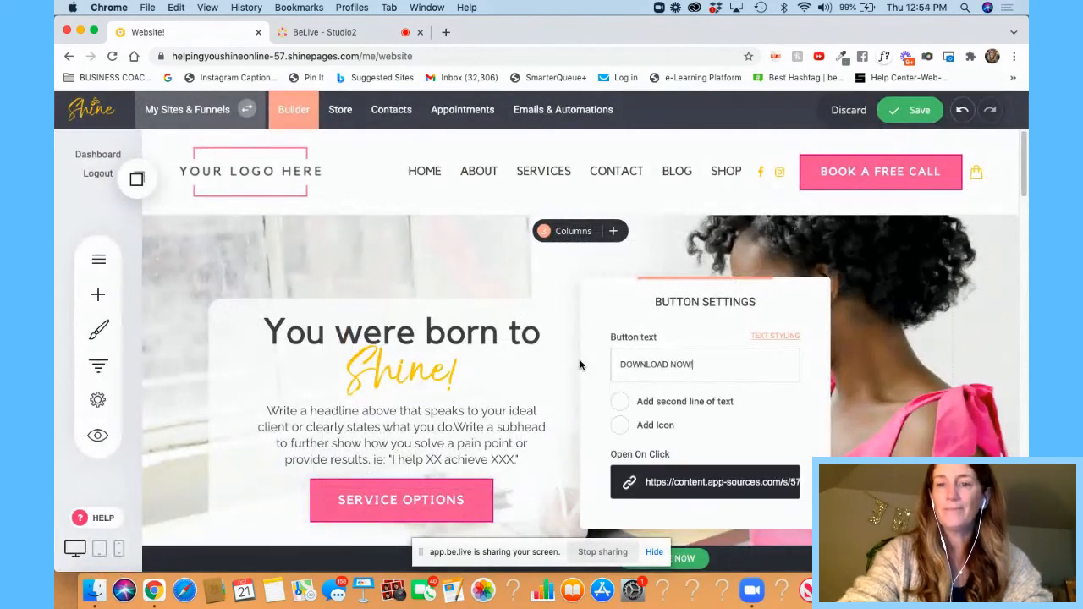
pyautogui.click(883, 353)
pyautogui.click(910, 109)
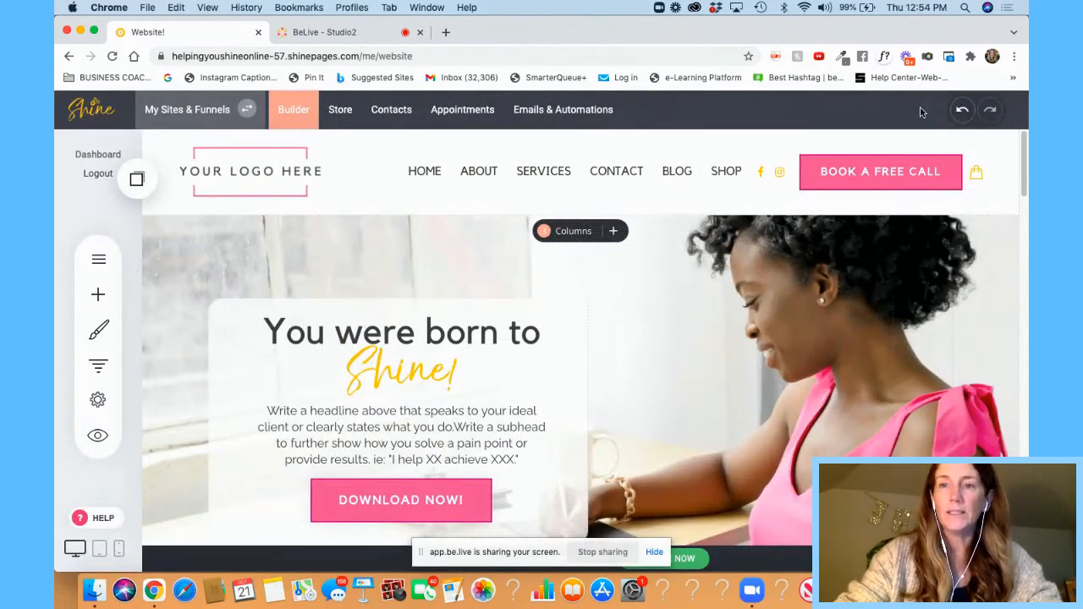
# Step: Preview the site, test the "Download Now!" button's PDF link, and return to the builder
pyautogui.click(95, 444)
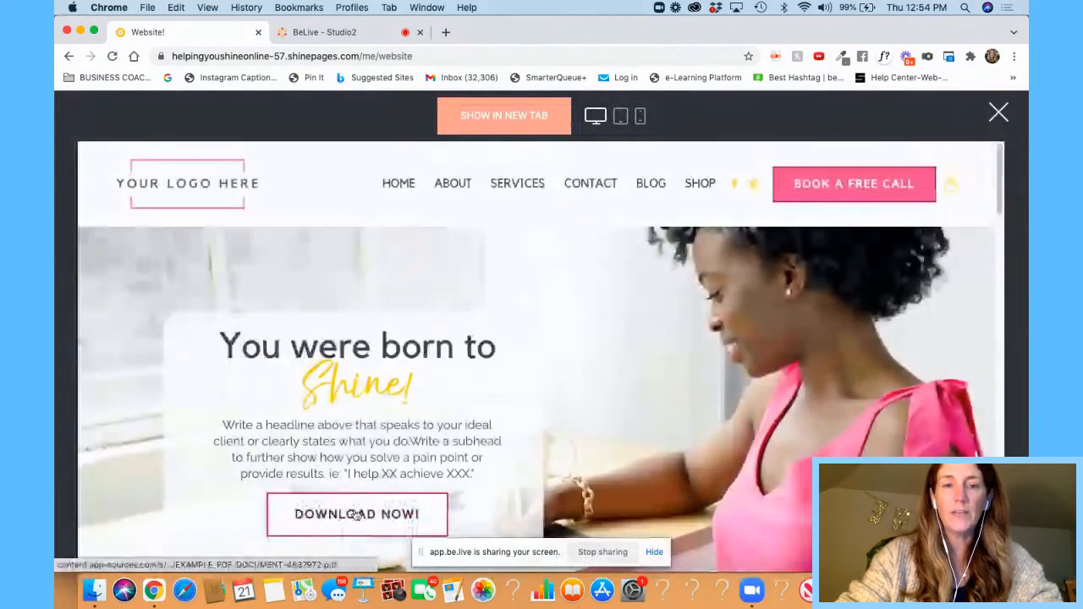
pyautogui.click(355, 514)
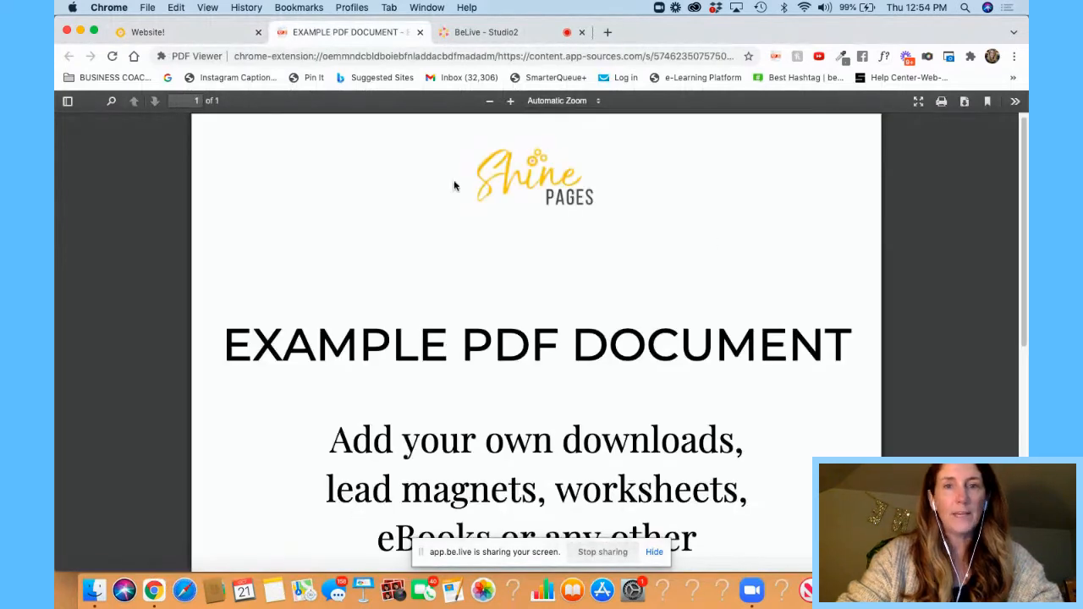
pyautogui.click(196, 32)
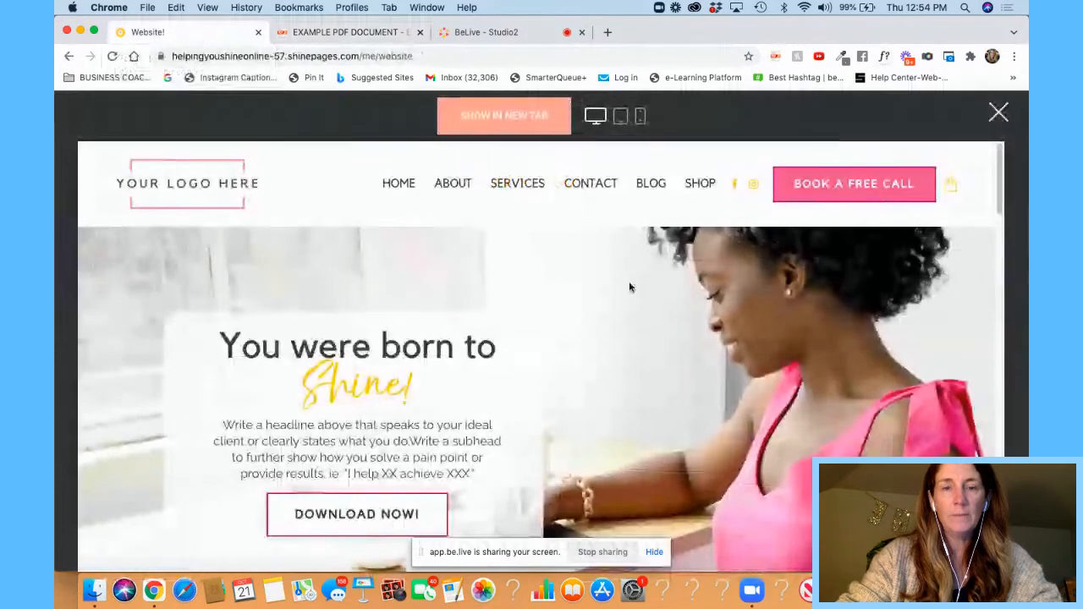
pyautogui.click(999, 115)
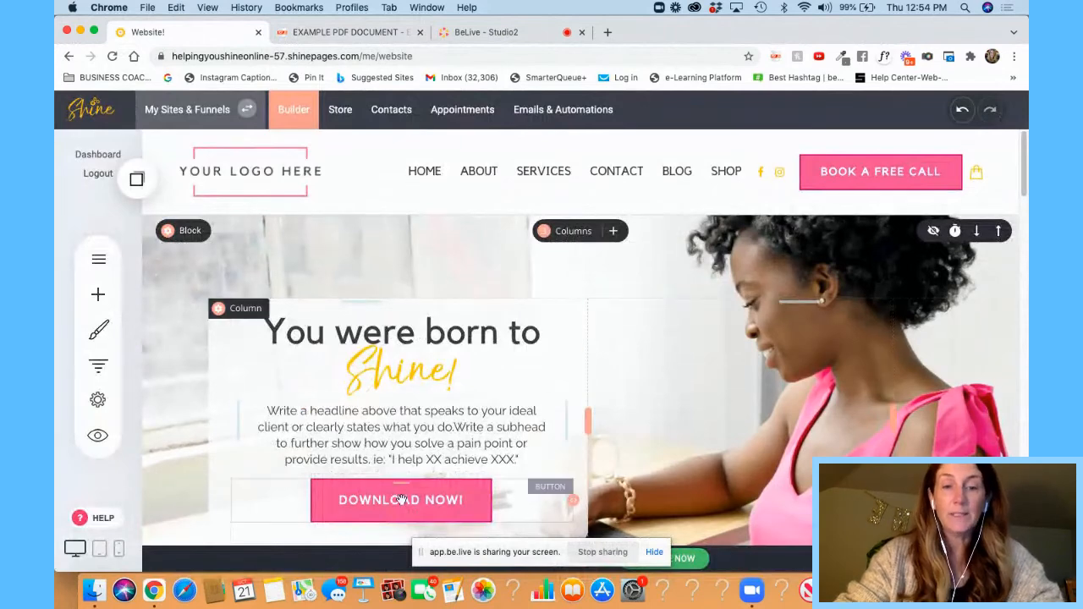
# Step: Review the popups available as link targets for the hero button, leaving its link as it is
pyautogui.click(288, 461)
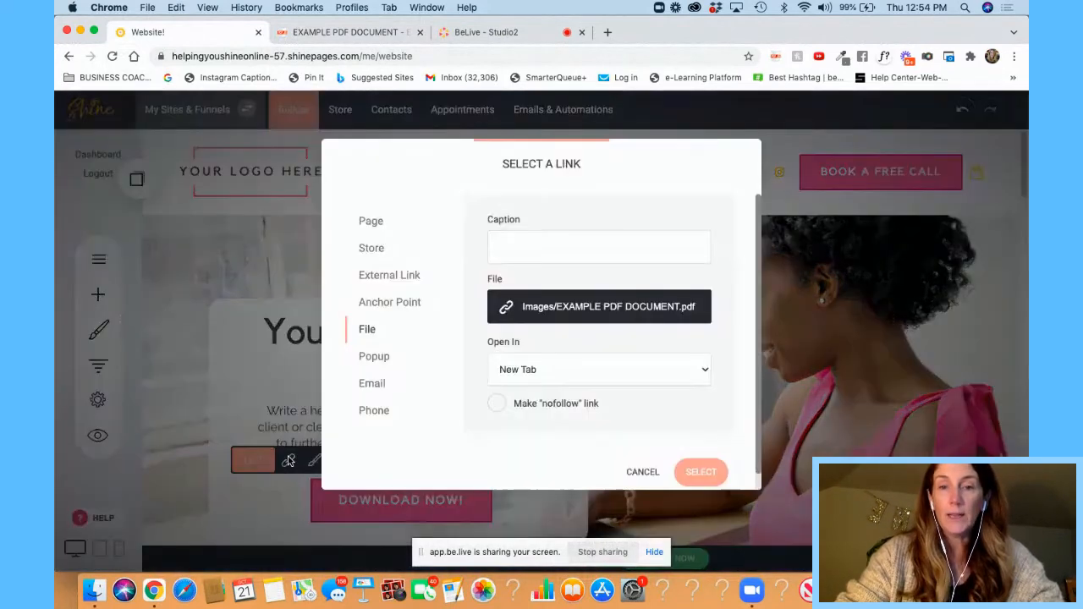
pyautogui.click(371, 360)
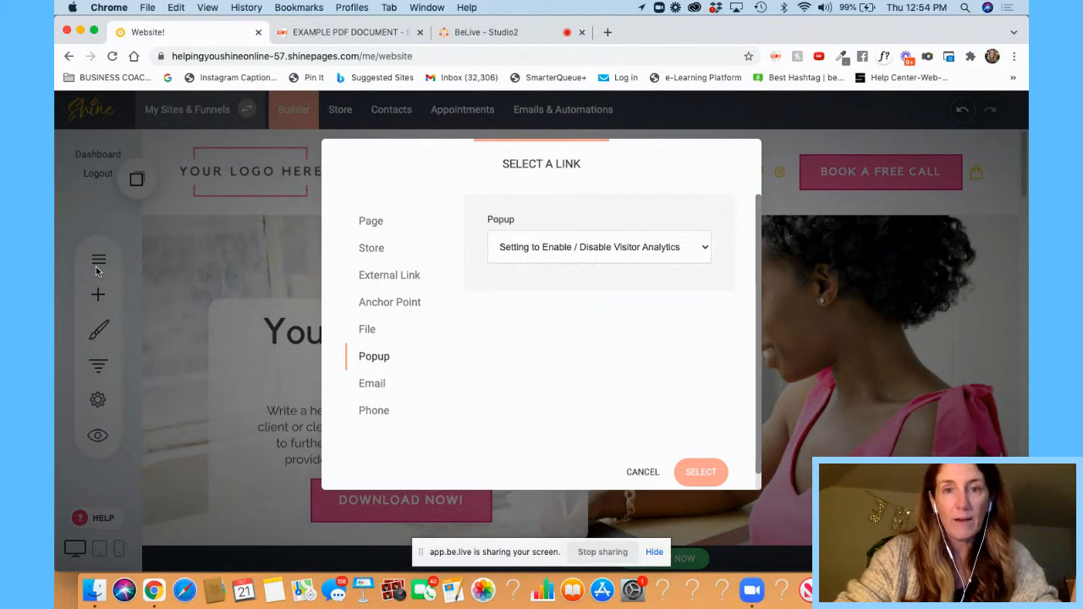
pyautogui.click(517, 247)
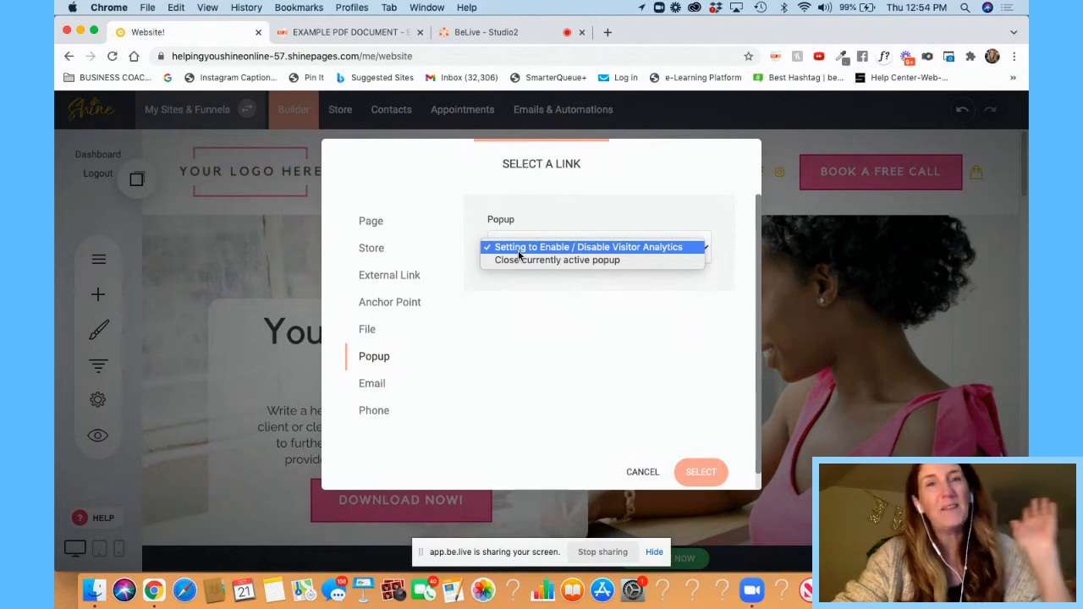
pyautogui.click(643, 472)
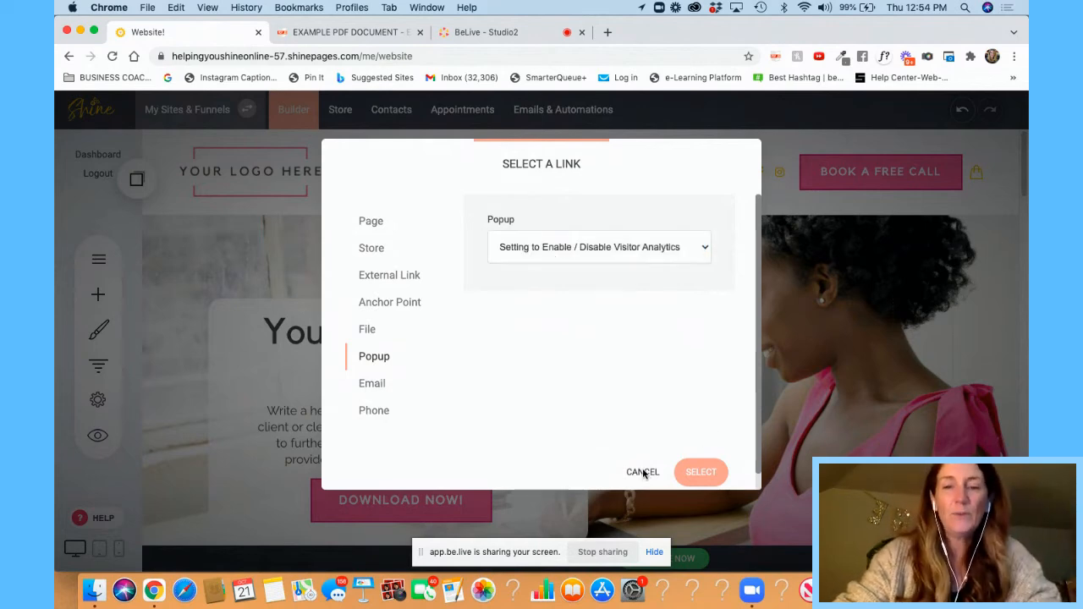
pyautogui.click(643, 473)
# Step: Add a new popup to the site from the "Get 20% Off" opt-in template
pyautogui.click(98, 259)
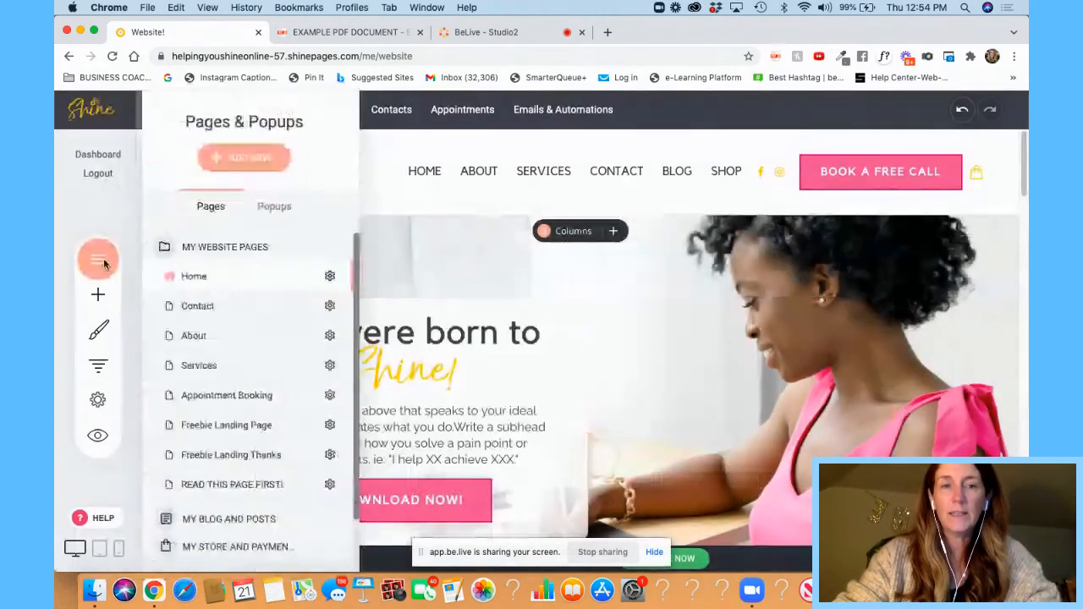
pyautogui.click(260, 160)
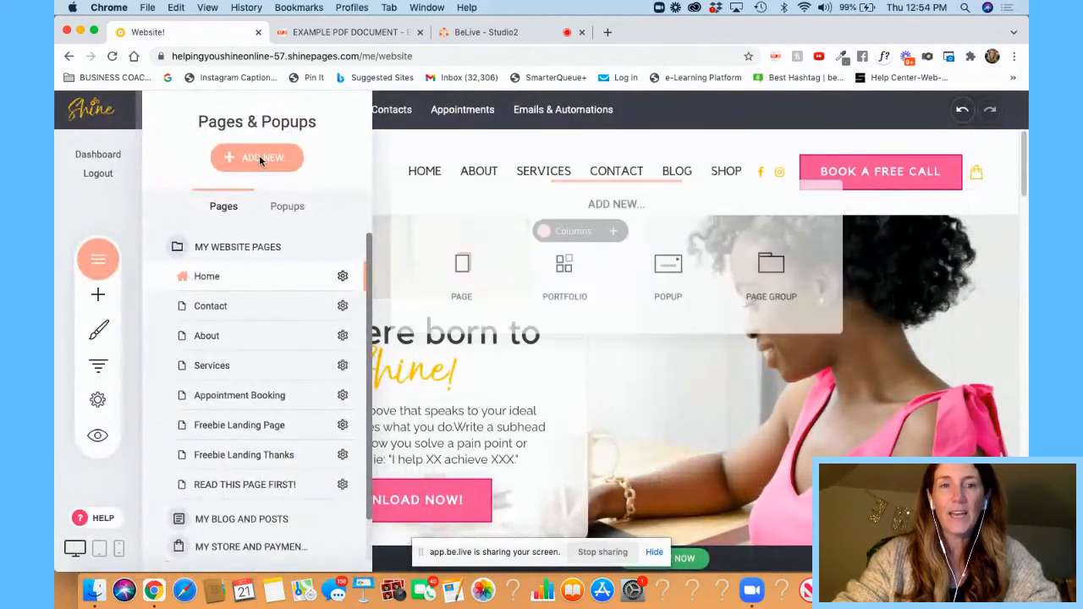
pyautogui.click(670, 267)
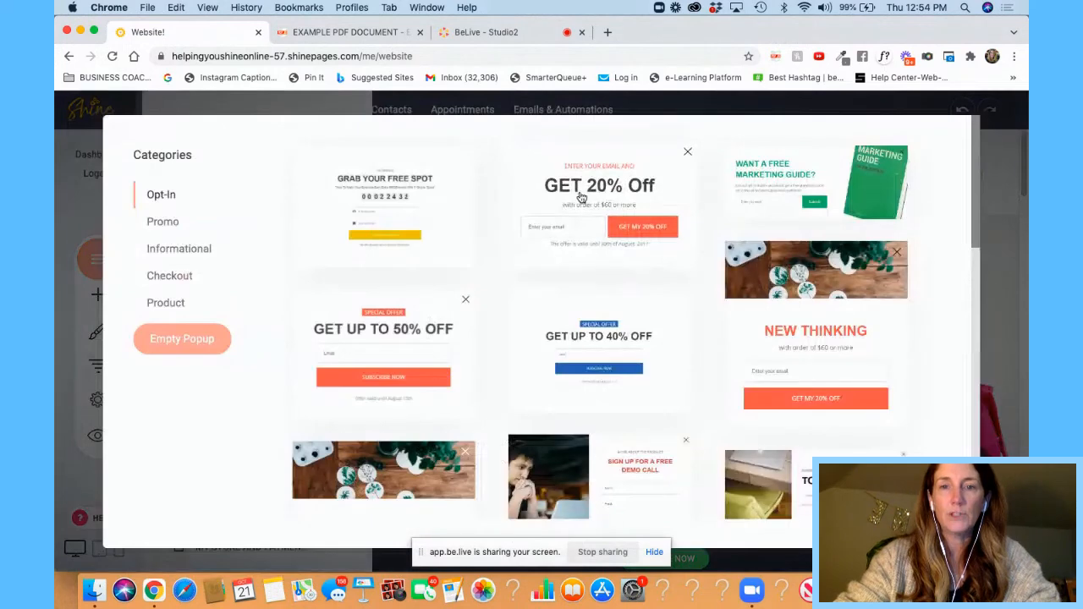
pyautogui.press('Escape')
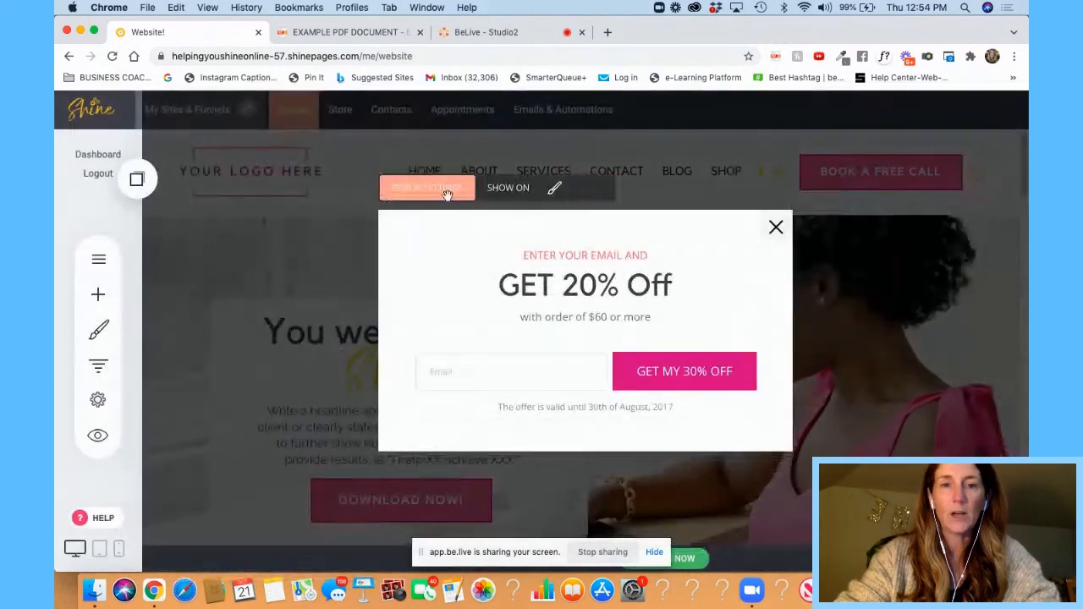
# Step: Name the new popup "Popo 1", save it and close it
pyautogui.click(445, 193)
pyautogui.click(471, 386)
pyautogui.moveTo(471, 387); pyautogui.dragTo(384, 386)
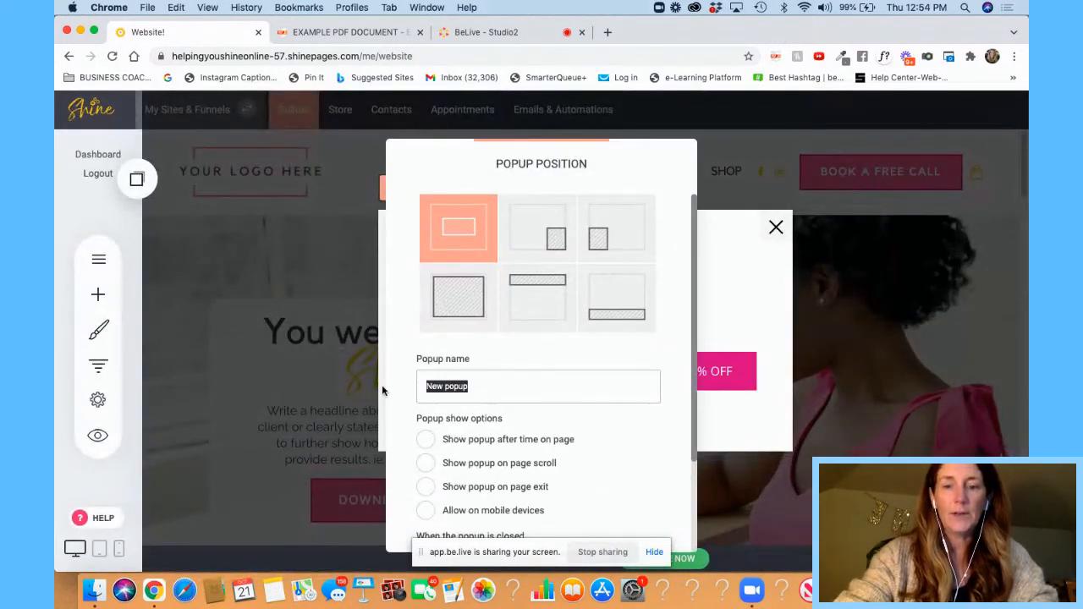
pyautogui.write('Popo 1')
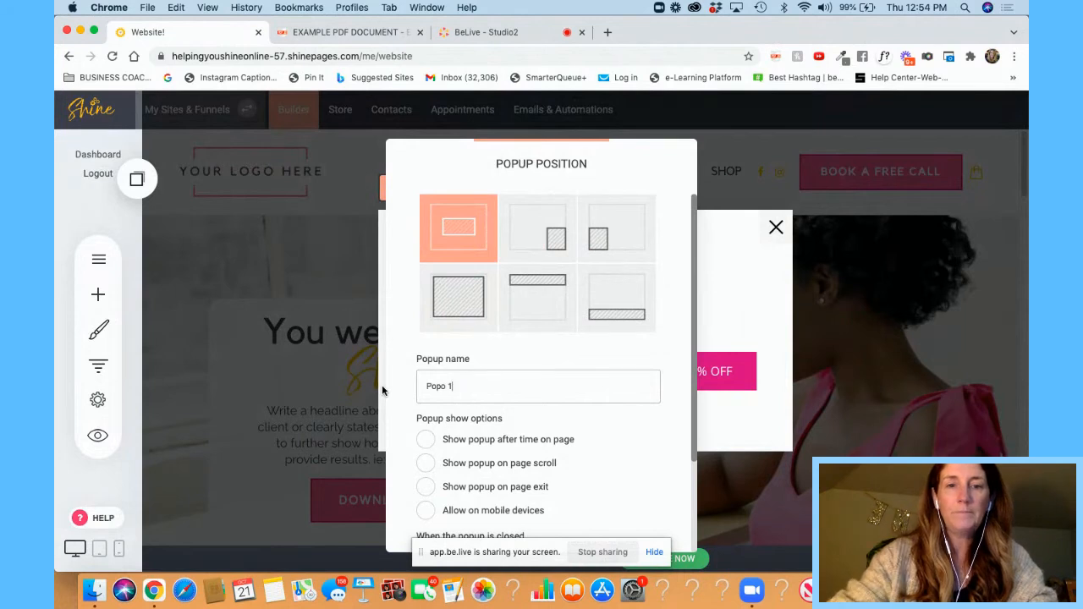
pyautogui.click(727, 269)
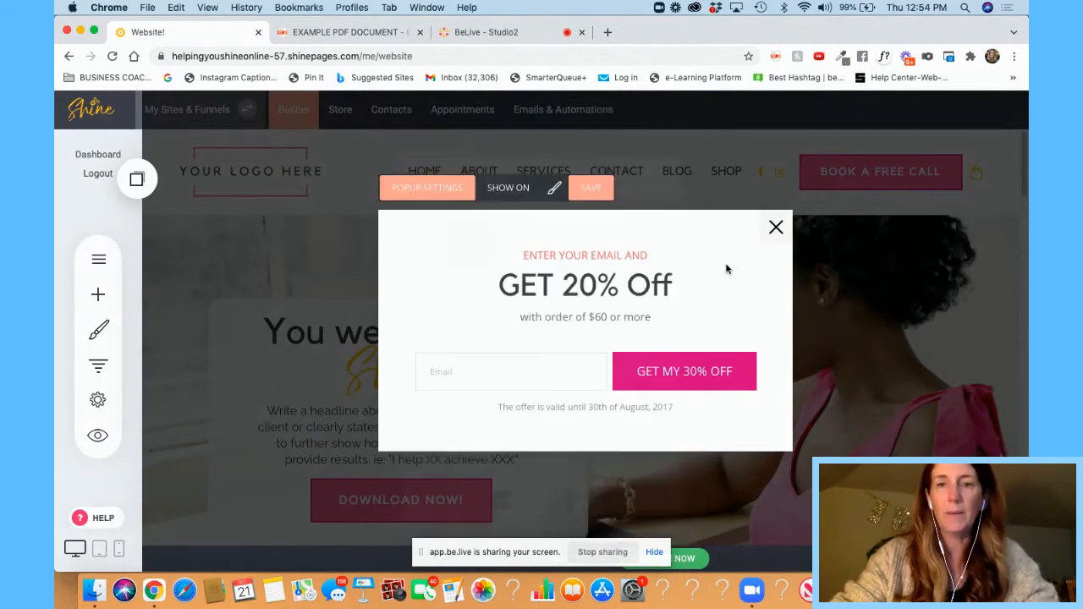
pyautogui.click(581, 192)
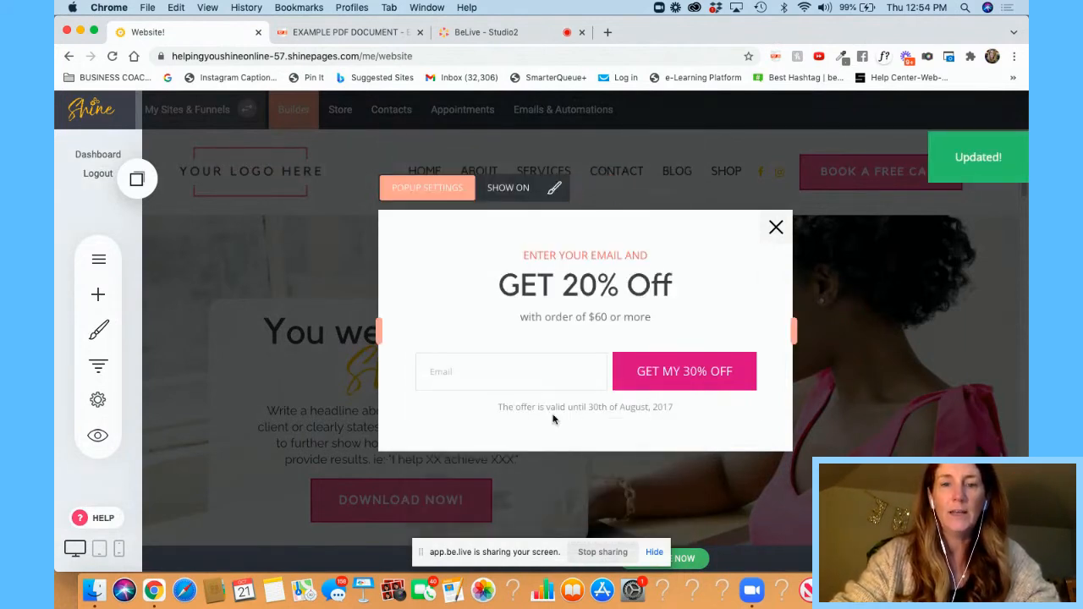
pyautogui.click(775, 229)
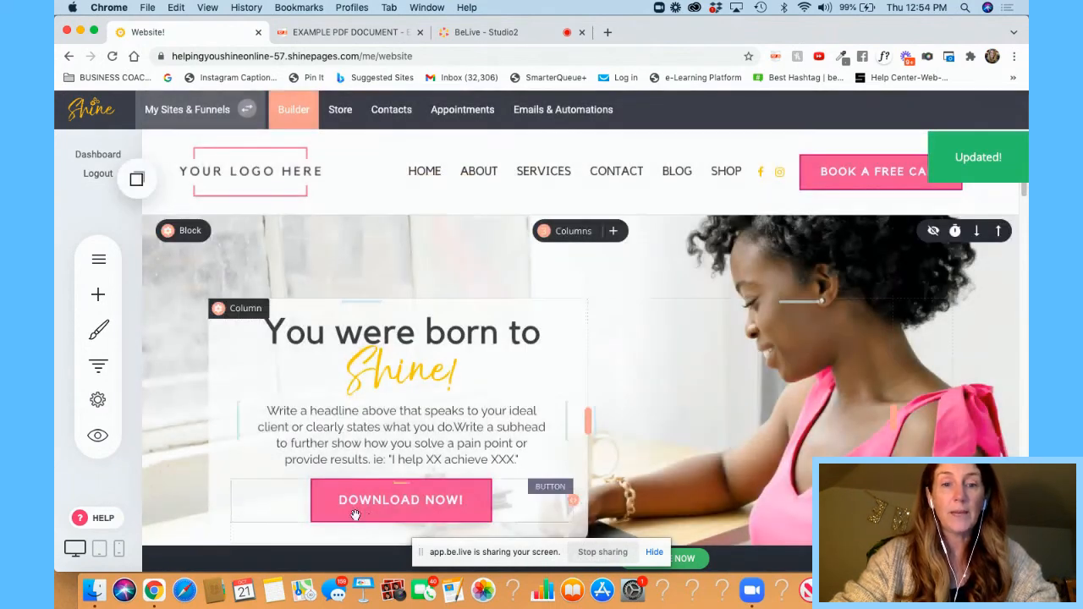
# Step: Link the hero "Download Now!" button to the "Popo 1" popup and save the page
pyautogui.moveTo(375, 508)
pyautogui.click(288, 461)
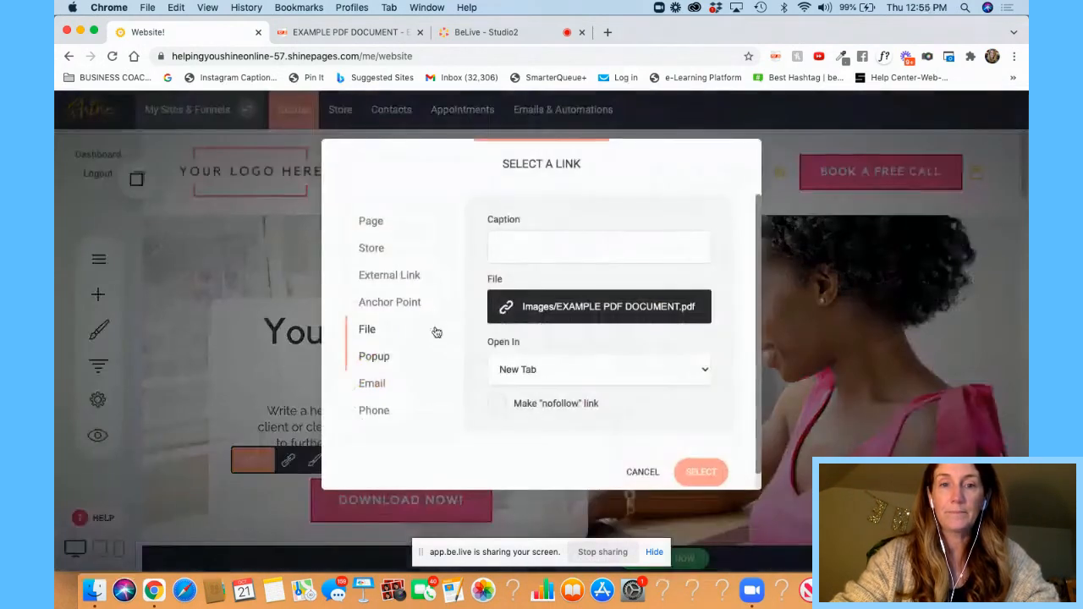
pyautogui.click(370, 358)
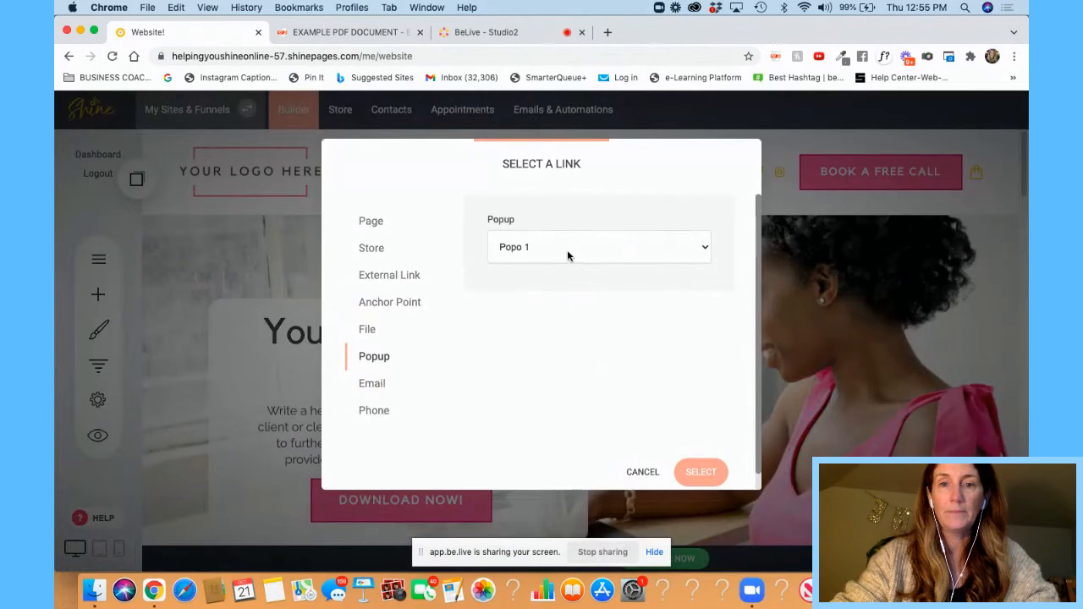
pyautogui.click(703, 472)
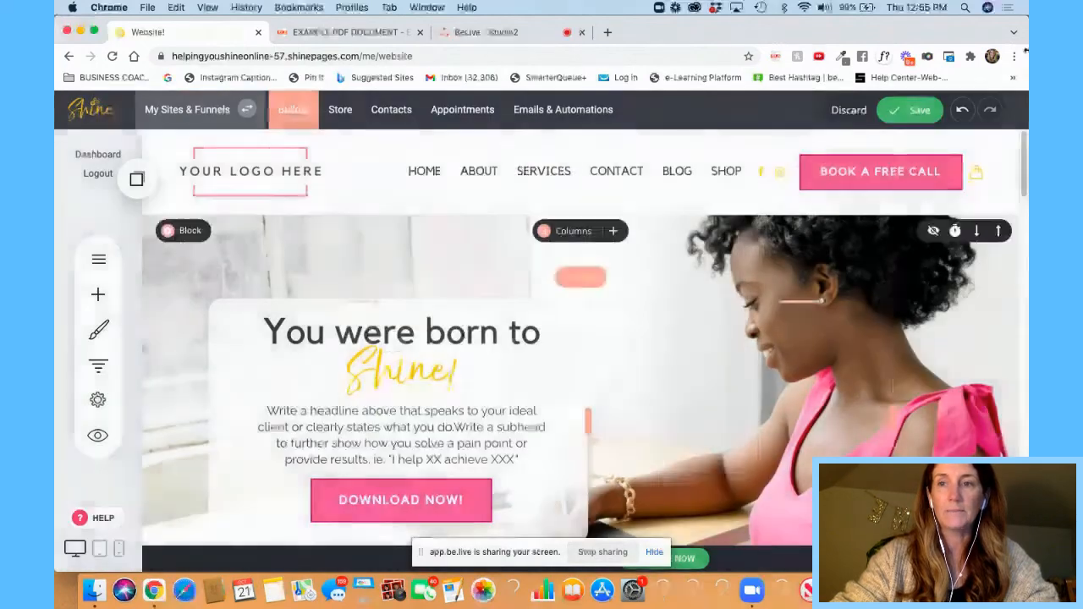
pyautogui.click(913, 110)
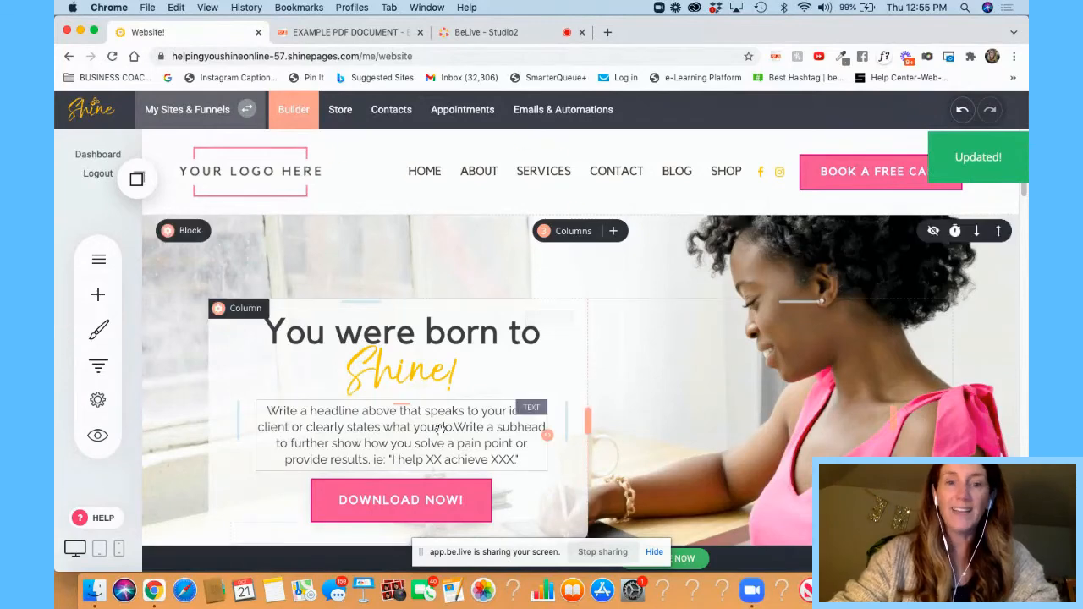
# Step: Examine the email and phone link options for the hero "Download Now!" button
pyautogui.click(379, 503)
pyautogui.click(288, 459)
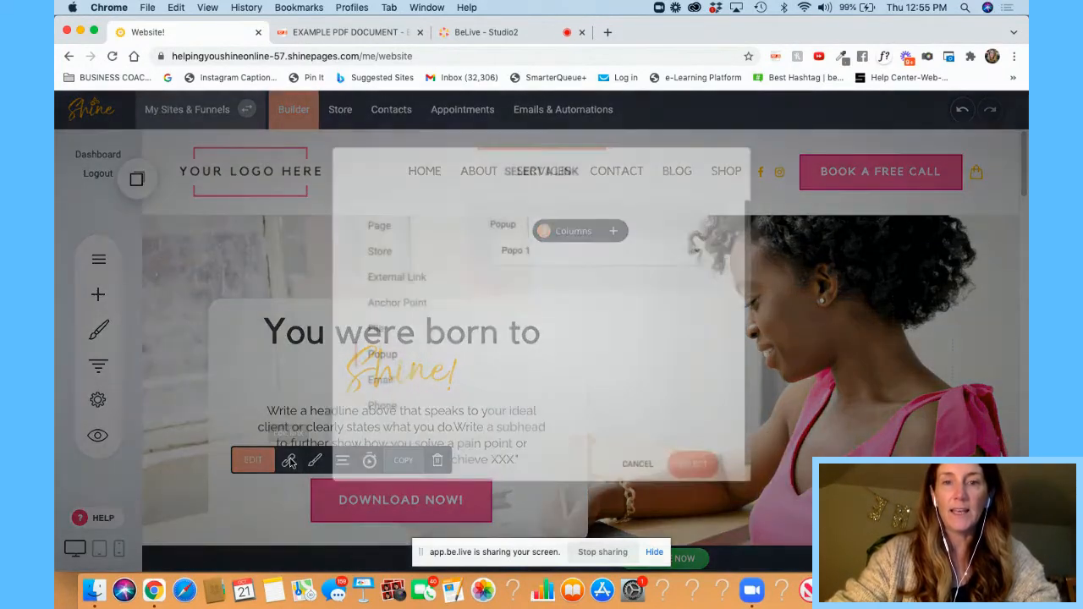
pyautogui.click(370, 389)
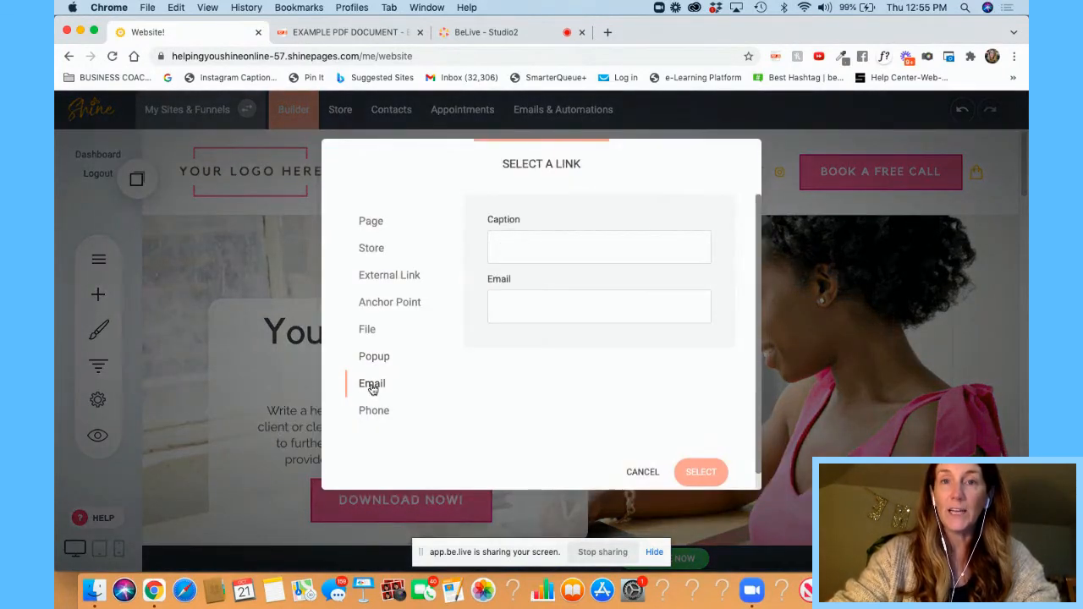
pyautogui.click(376, 414)
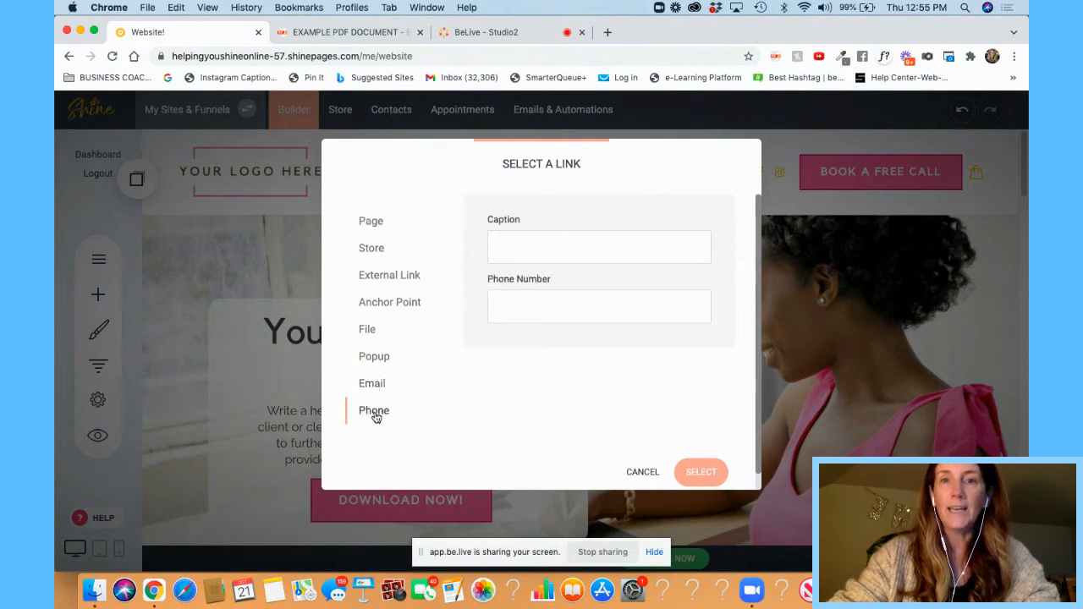
# Step: Try a phone link on the hero button with a phone number and the caption "Call", and cancel the link selection
pyautogui.click(498, 302)
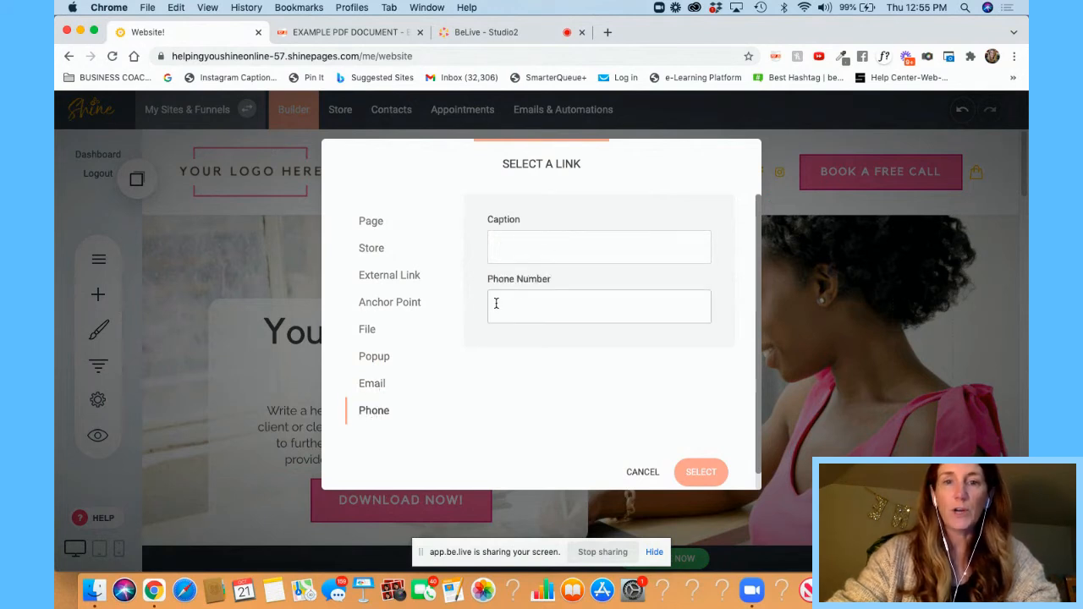
pyautogui.write('777-777-7777')
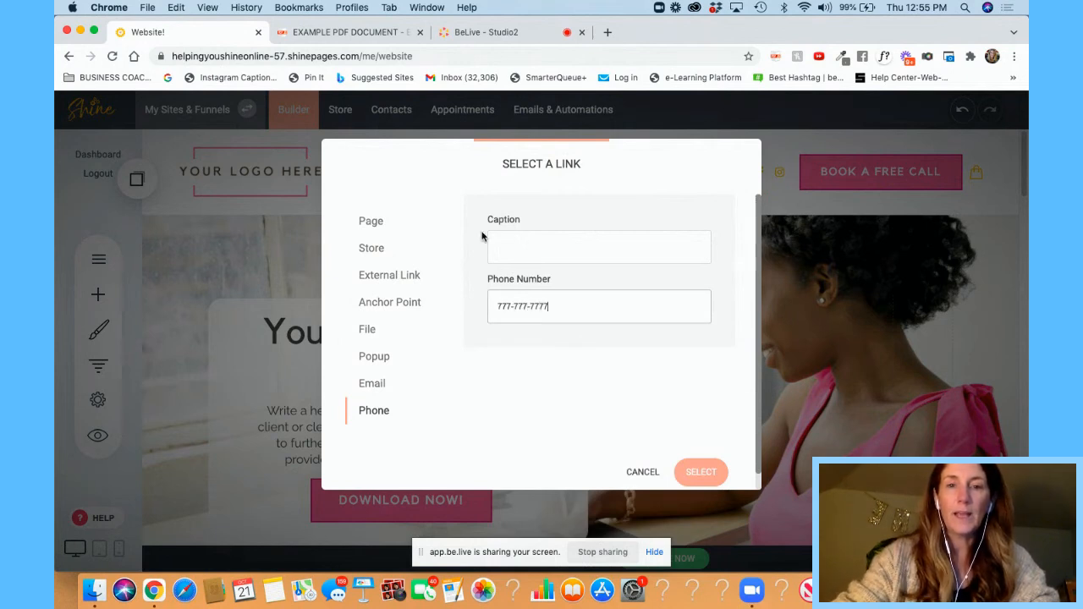
pyautogui.click(502, 245)
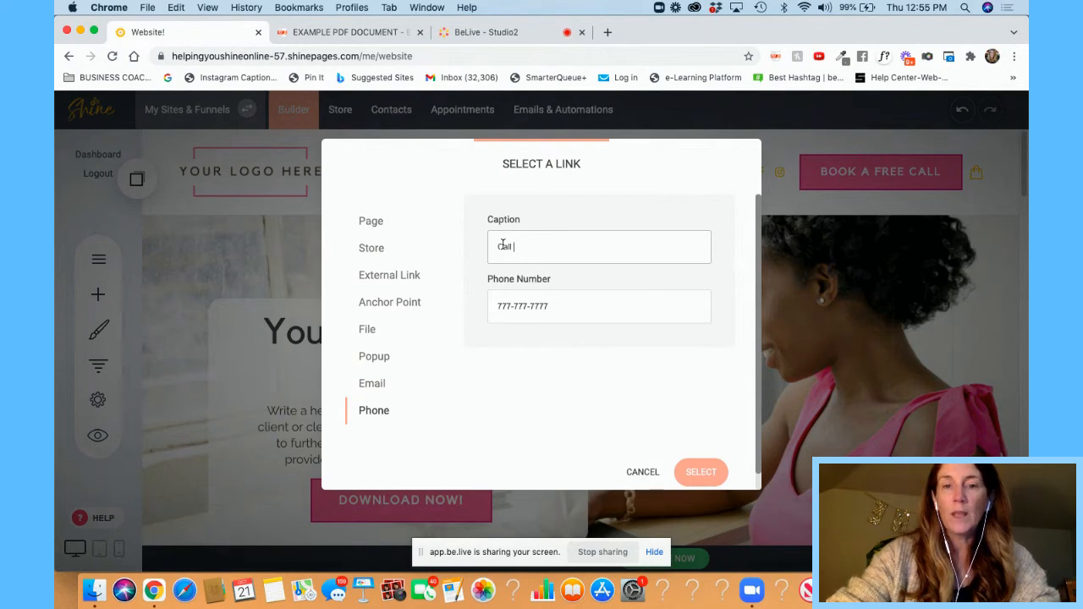
pyautogui.click(496, 305)
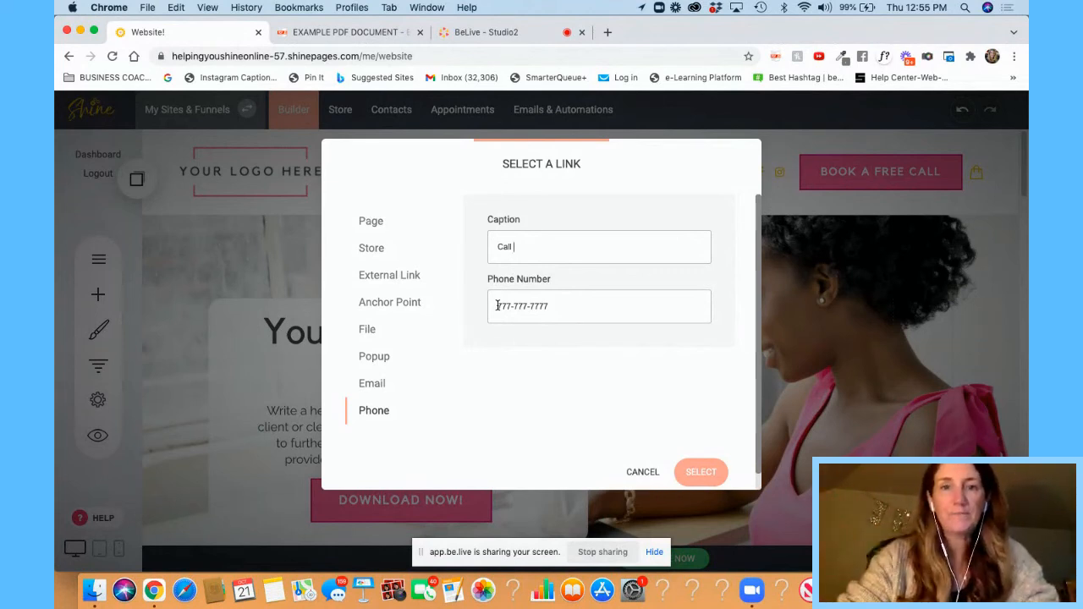
pyautogui.click(374, 224)
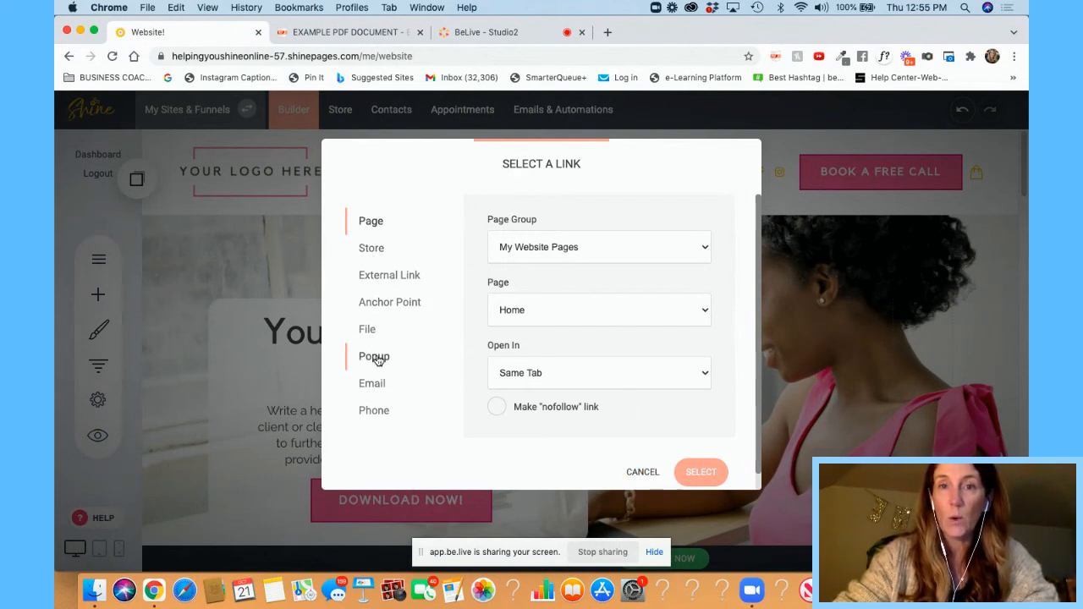
pyautogui.click(640, 474)
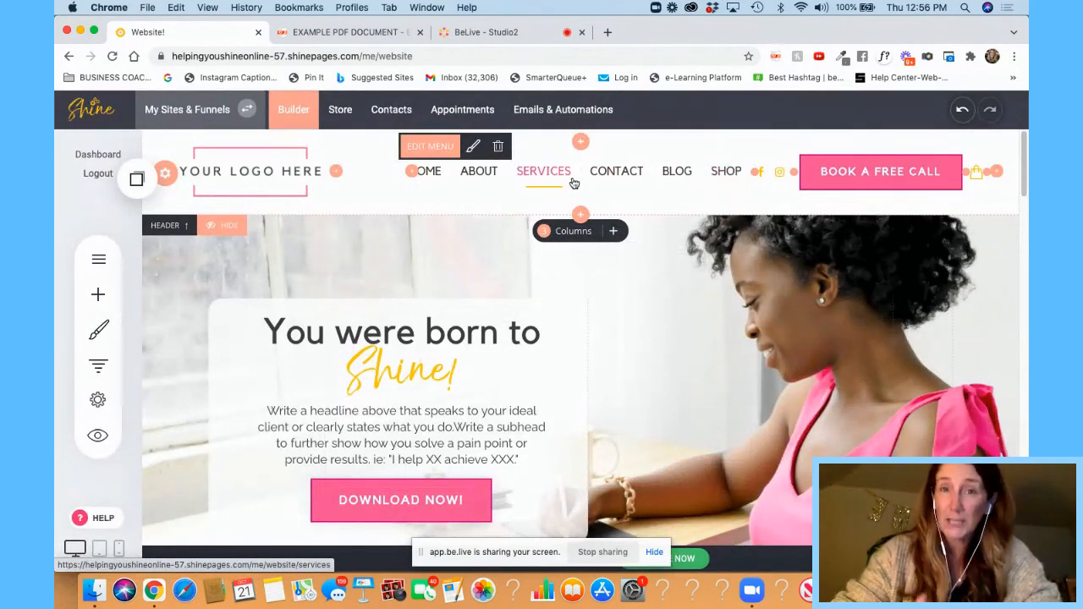
# Step: Add a new item to the header menu that links to the Services page, and close the menu editor
pyautogui.click(95, 258)
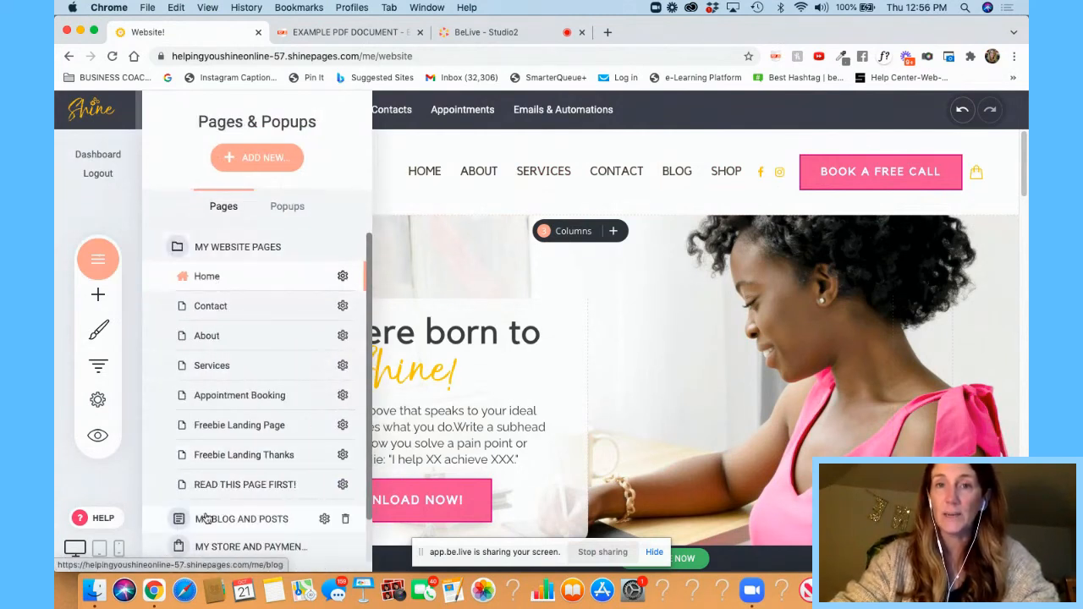
pyautogui.click(458, 203)
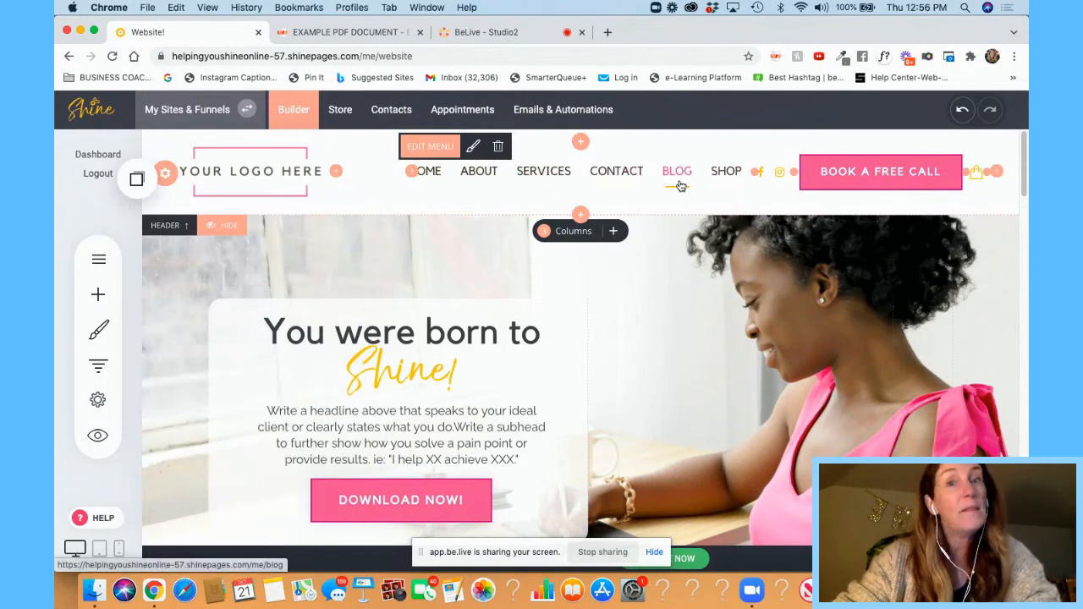
pyautogui.click(431, 149)
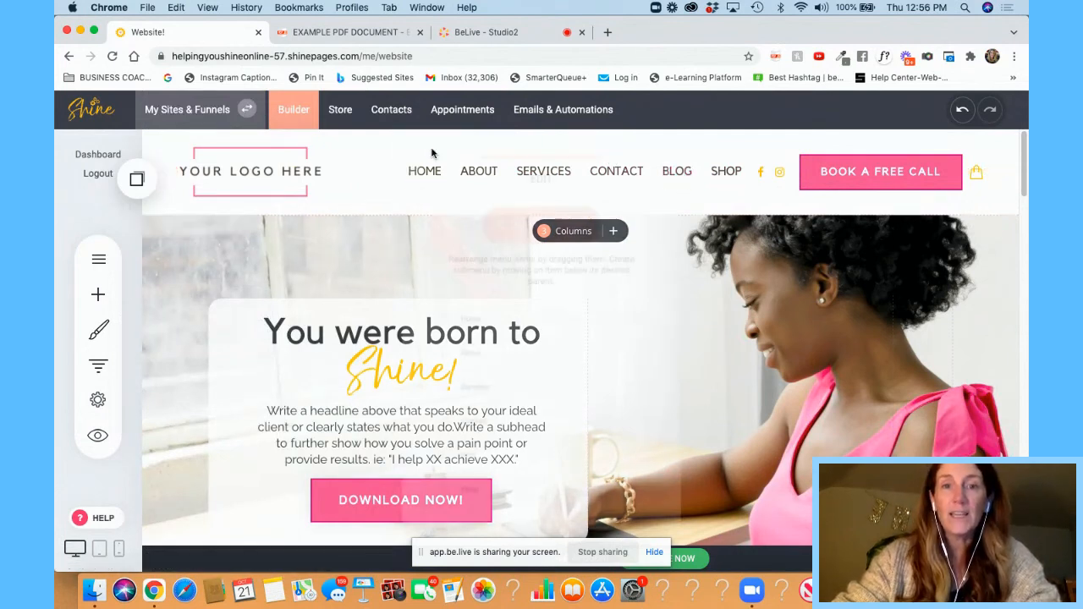
pyautogui.click(538, 213)
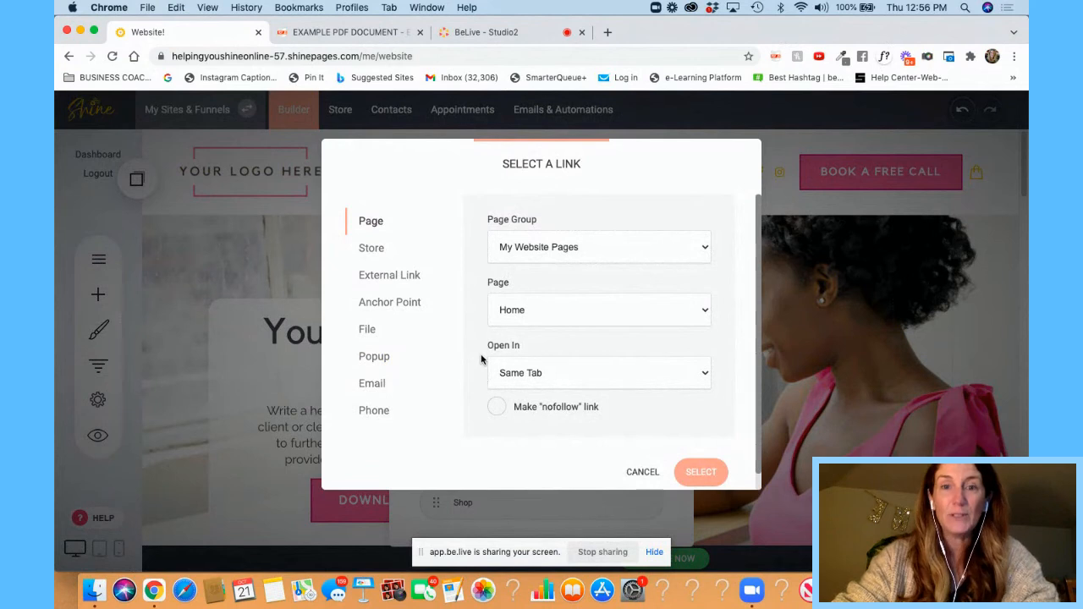
pyautogui.click(534, 311)
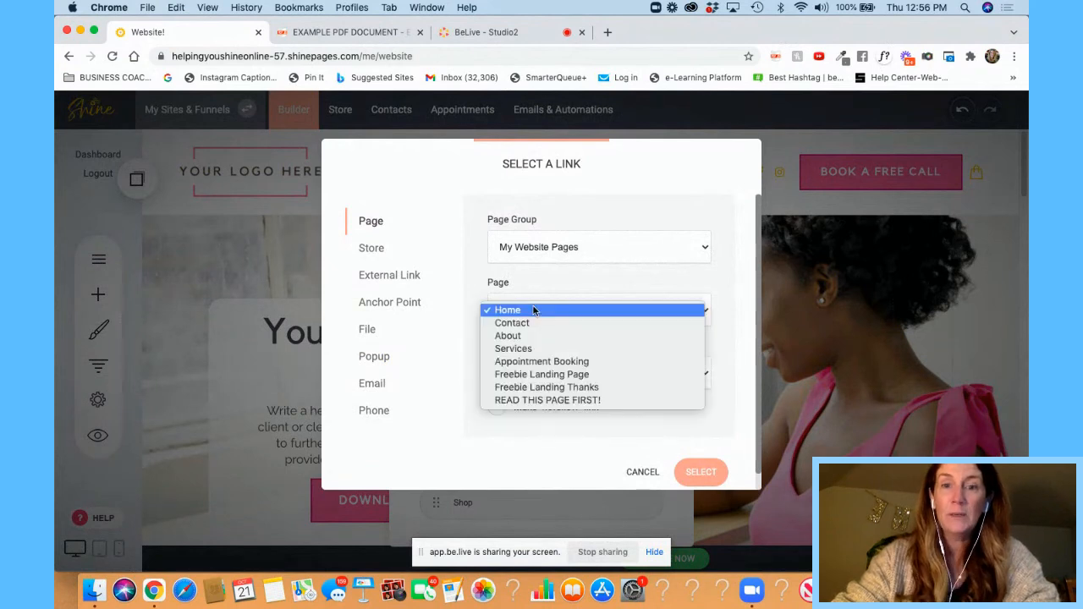
pyautogui.click(527, 350)
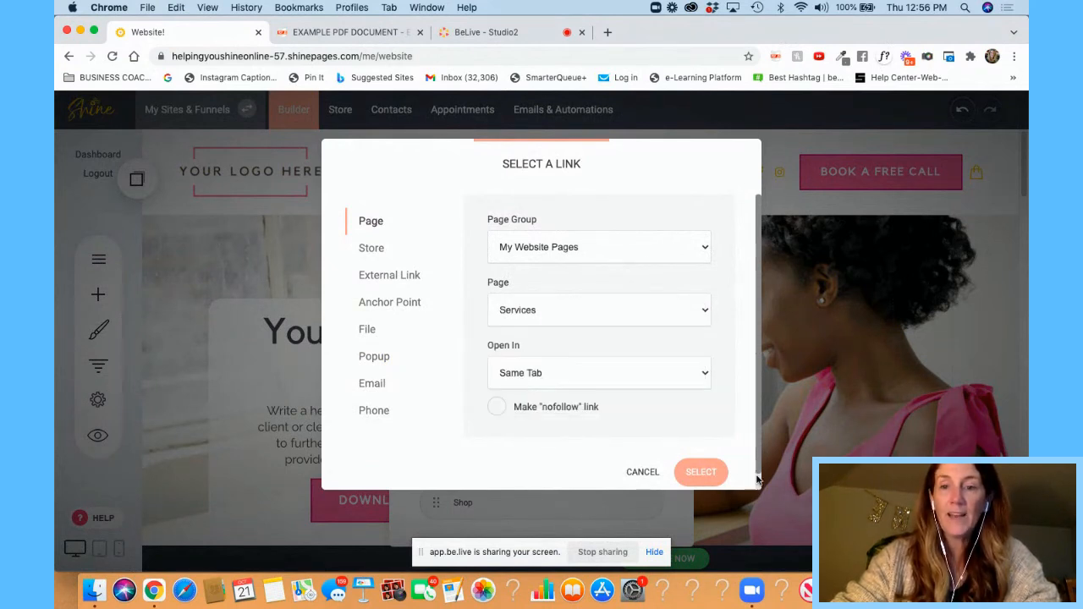
pyautogui.click(709, 474)
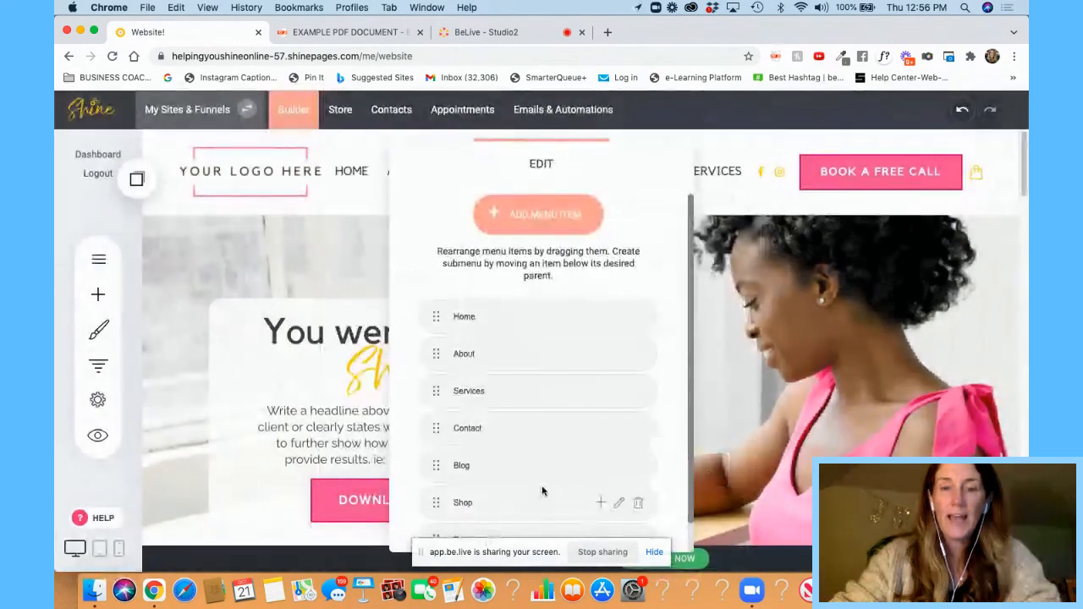
pyautogui.click(455, 511)
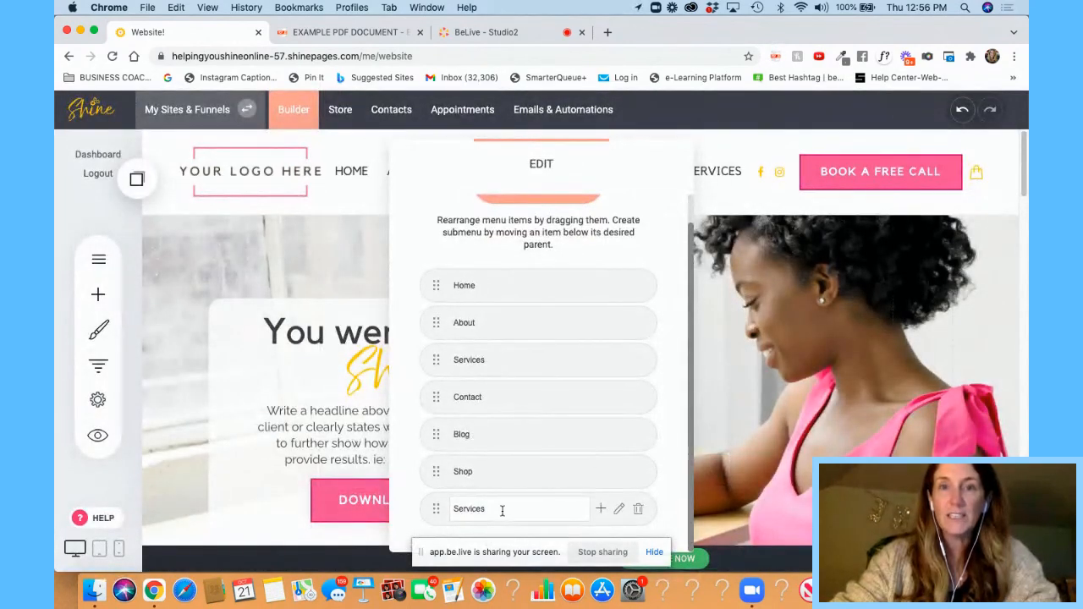
pyautogui.click(855, 296)
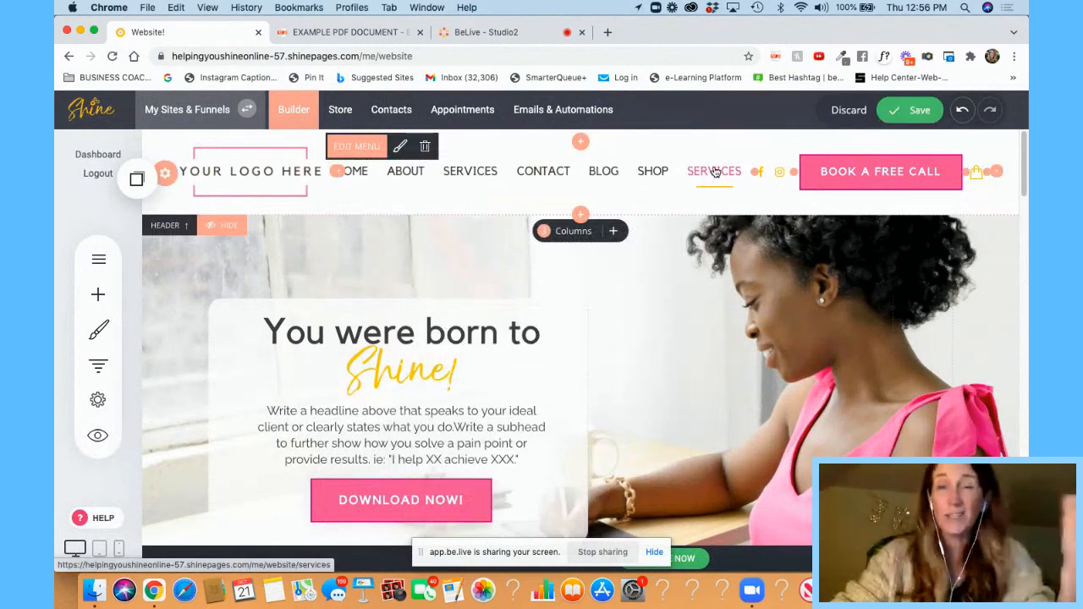
# Step: Nest the new Services item, the existing Services item and Contact as submenu items under About in the header menu, and save the page
pyautogui.click(356, 145)
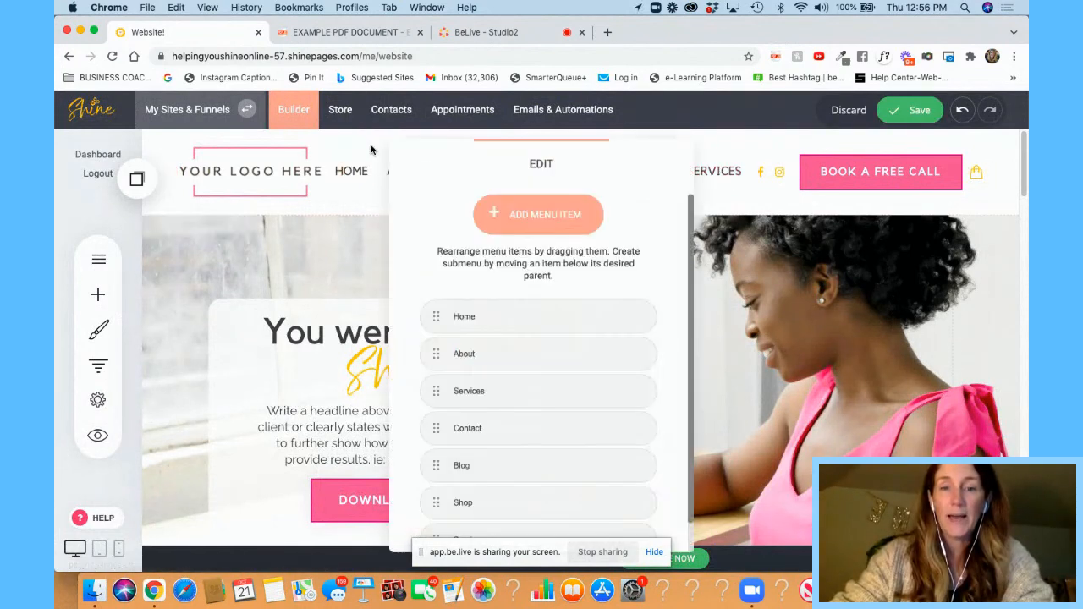
pyautogui.moveTo(435, 508); pyautogui.dragTo(484, 394)
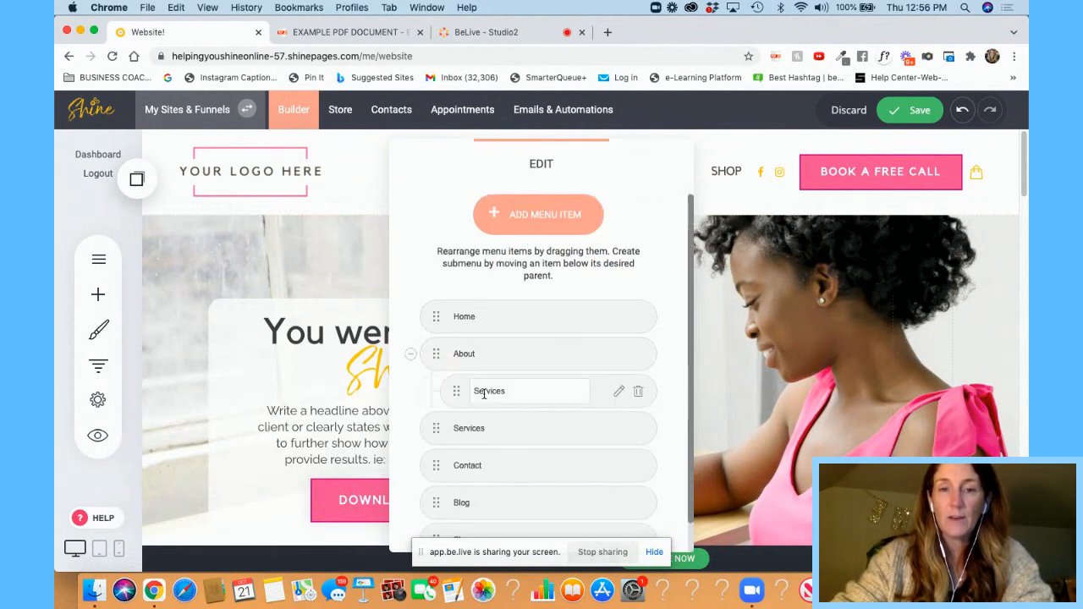
pyautogui.moveTo(435, 428)
pyautogui.mouseDown()
pyautogui.moveTo(470, 428)
pyautogui.moveTo(456, 428)
pyautogui.mouseUp()
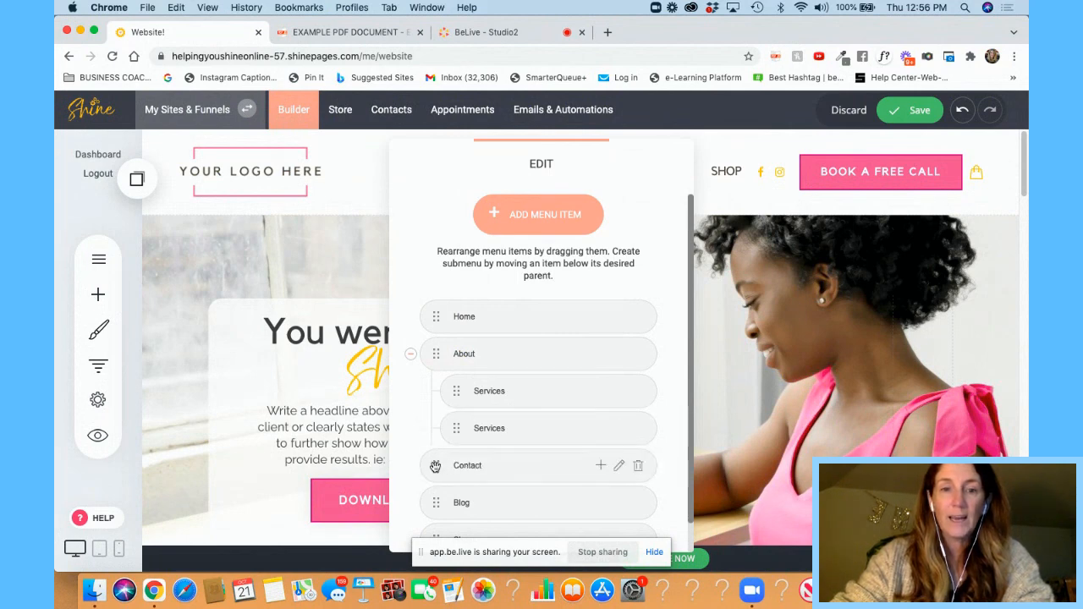
pyautogui.moveTo(438, 467); pyautogui.dragTo(481, 466)
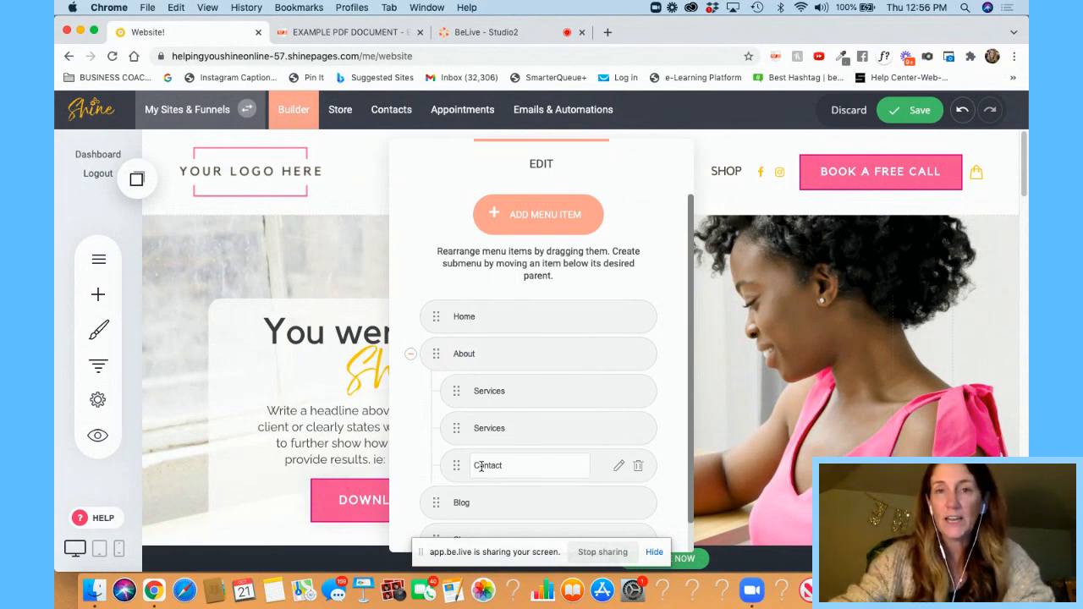
pyautogui.click(627, 264)
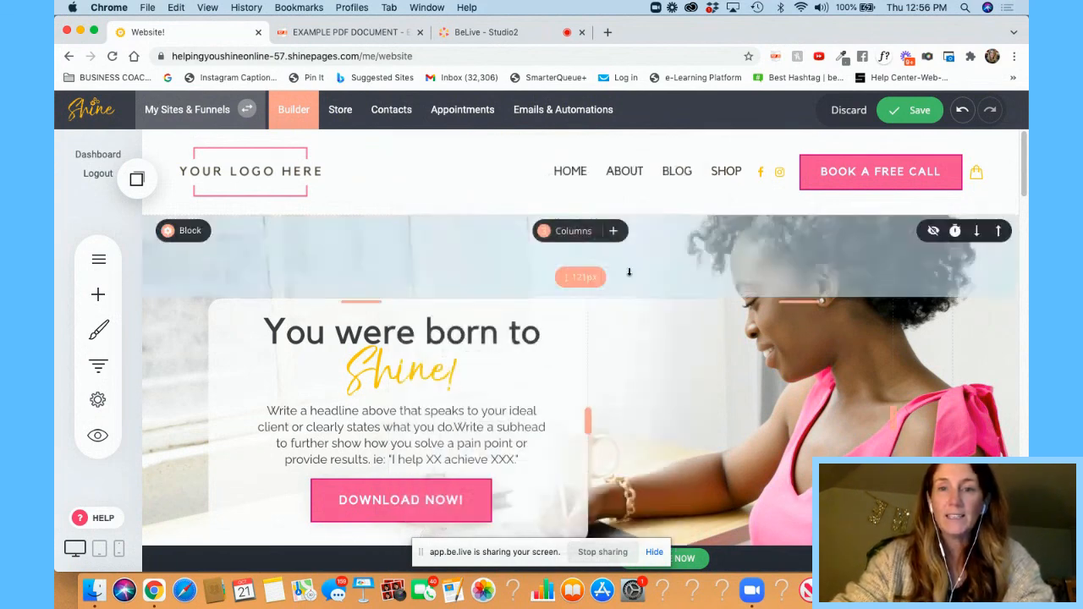
pyautogui.click(899, 108)
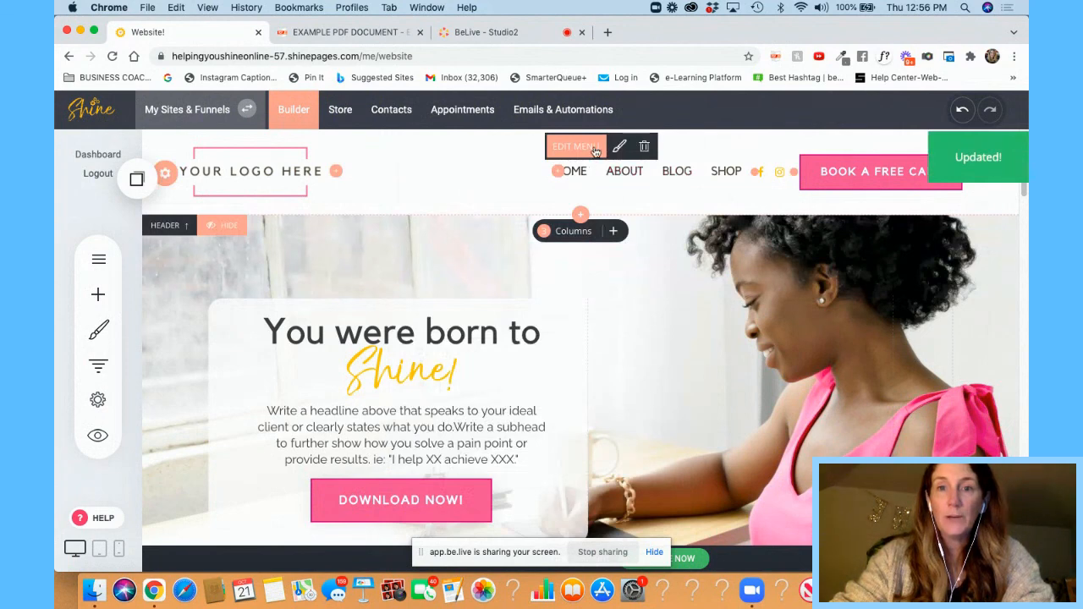
# Step: Start adding another item to the header menu, up to choosing its link target
pyautogui.click(594, 150)
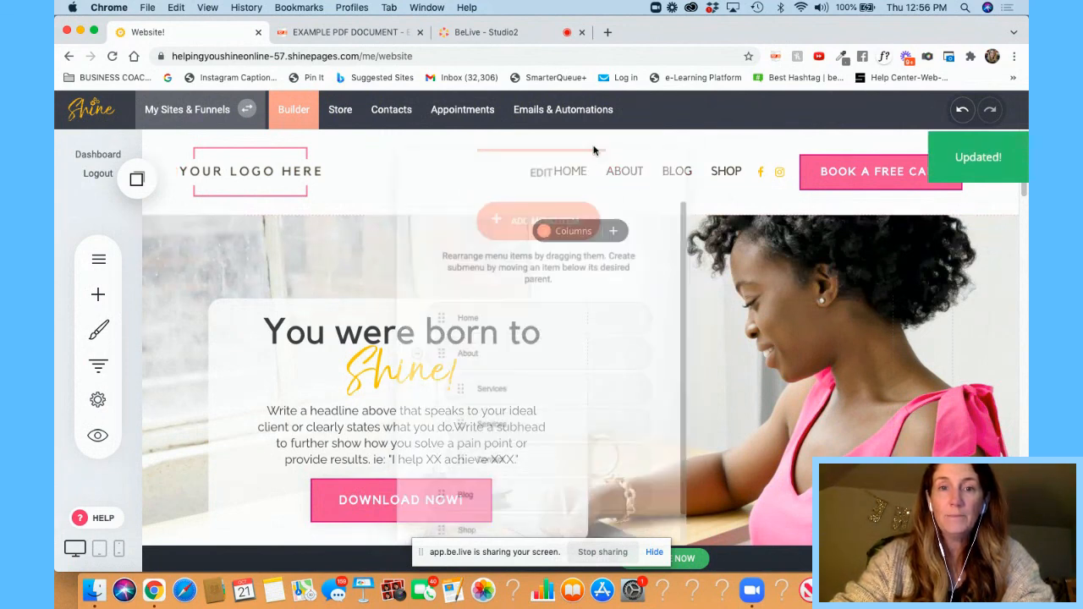
pyautogui.click(551, 213)
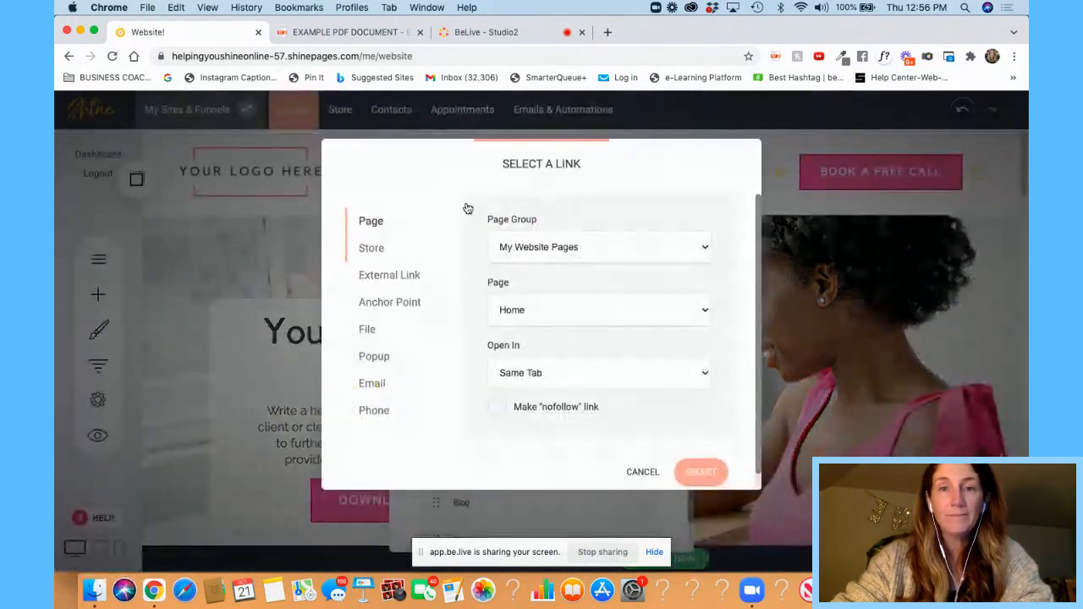